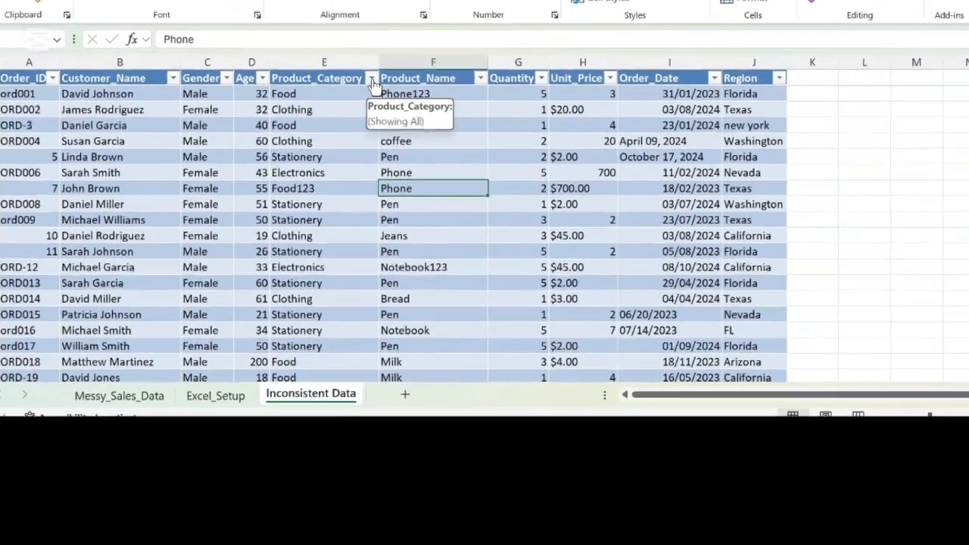
Step: Examine the distinct values in the Product_Category filter list for inconsistent category names
{"action": "left_click", "coordinate": [374, 98]}
{"action": "scroll", "coordinate": [247, 296], "scroll_direction": "down", "scroll_amount": 2}
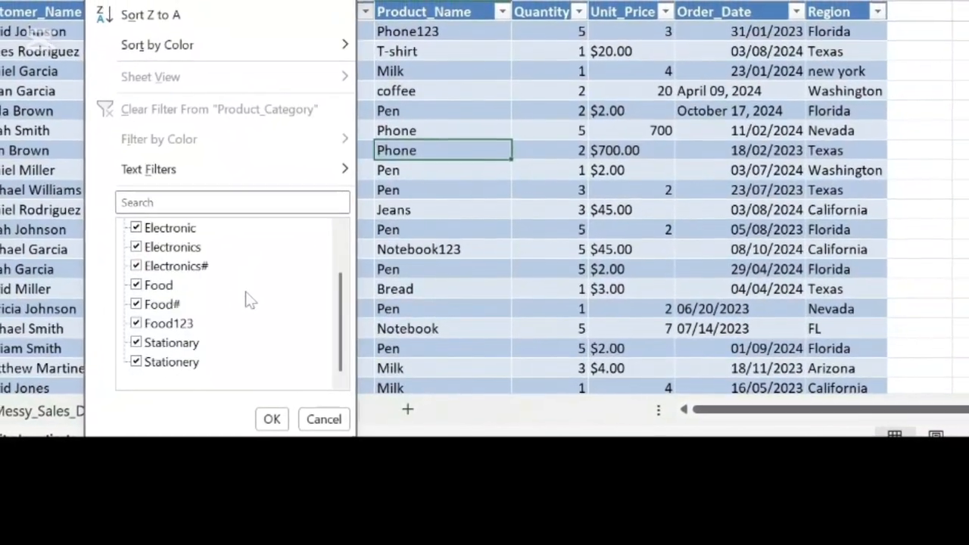
{"action": "scroll", "coordinate": [251, 300], "scroll_direction": "up", "scroll_amount": 2}
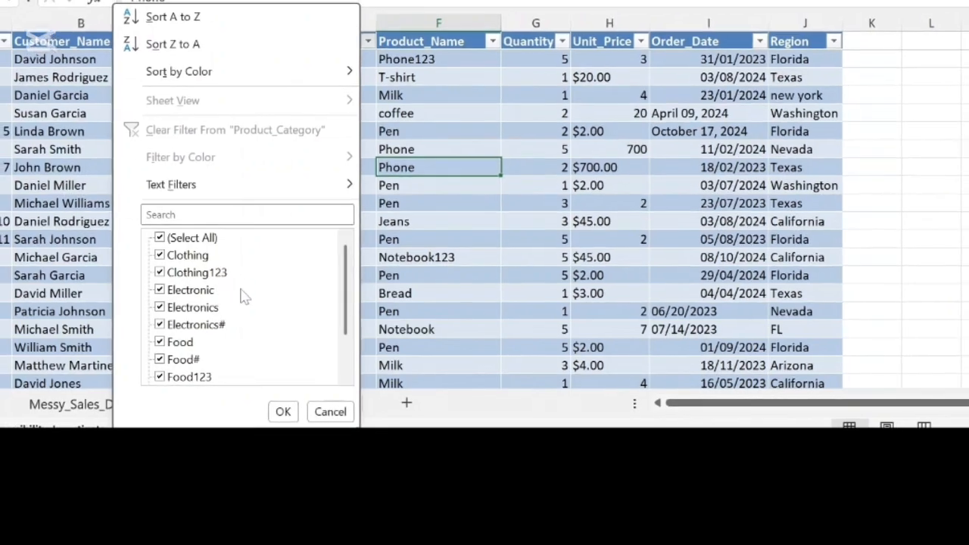
{"action": "scroll", "coordinate": [240, 332], "scroll_direction": "down", "scroll_amount": 2}
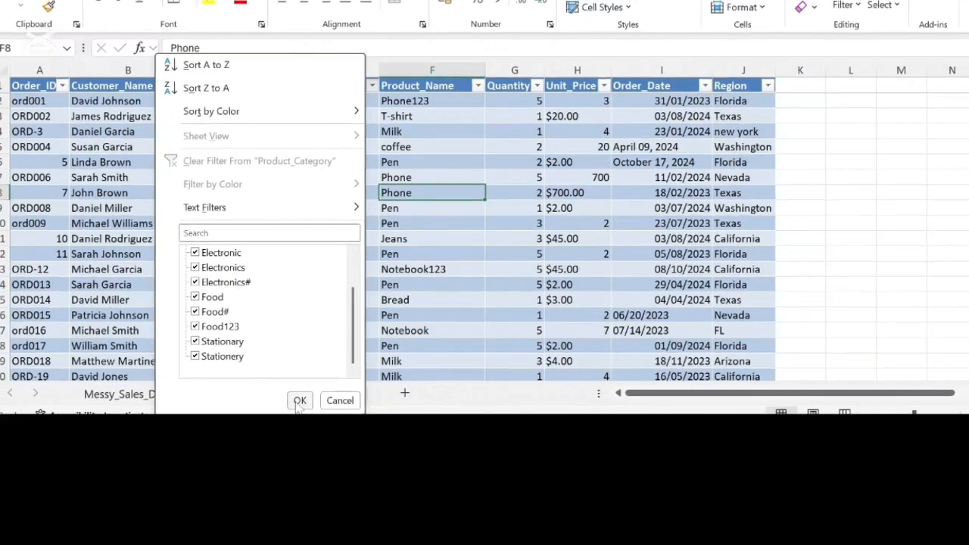
{"action": "left_click", "coordinate": [298, 401]}
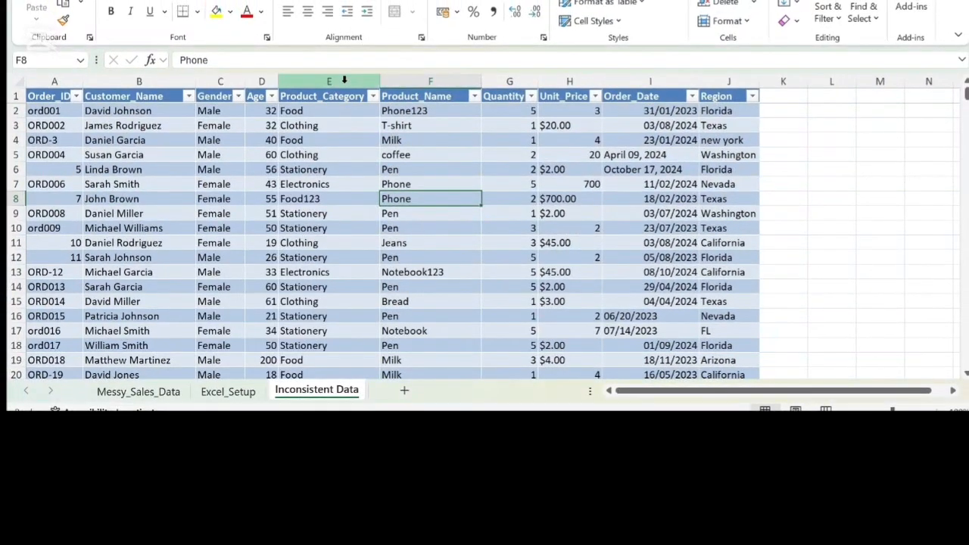
Step: Remove every "1" from the Product_Category column by replacing it with nothing
{"action": "left_click", "coordinate": [344, 80]}
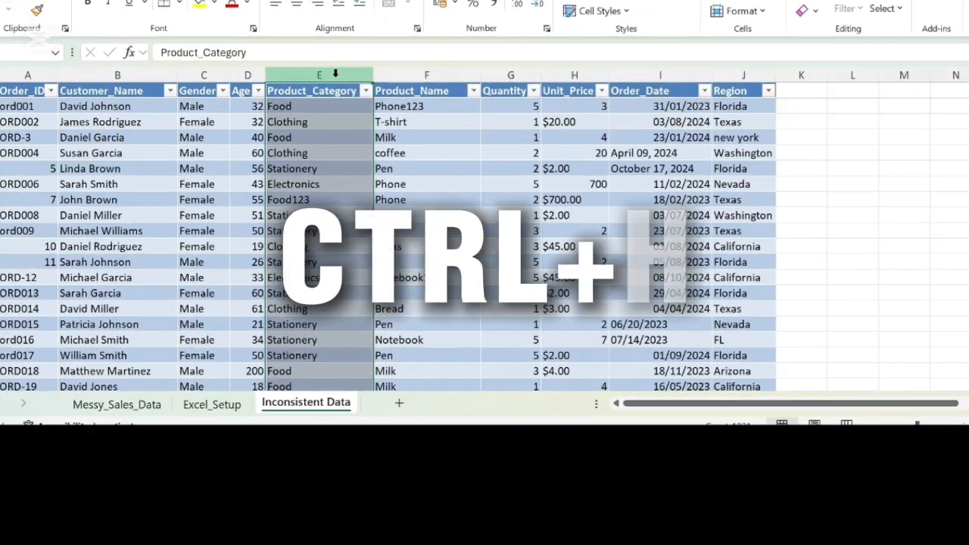
{"action": "key", "text": "ctrl+h"}
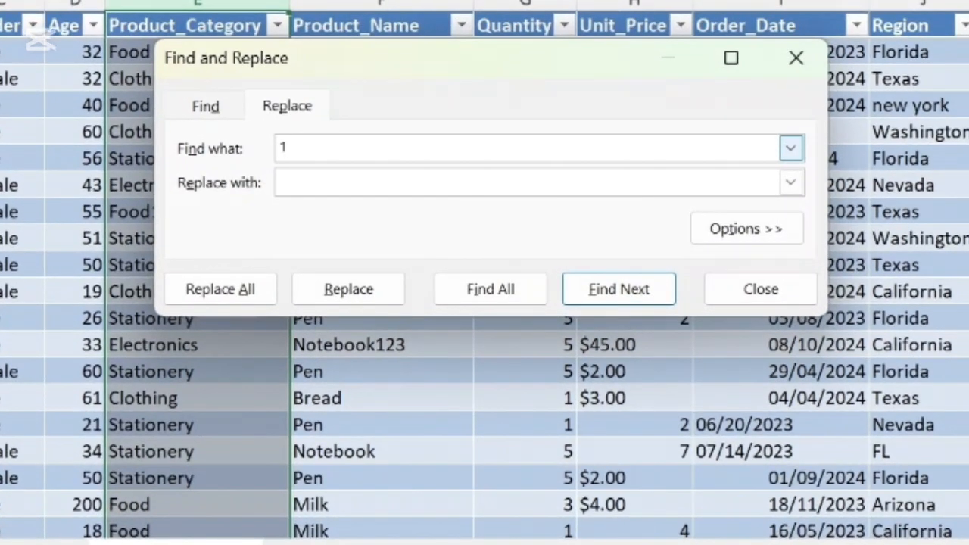
{"action": "type", "text": "1"}
{"action": "left_click", "coordinate": [255, 295]}
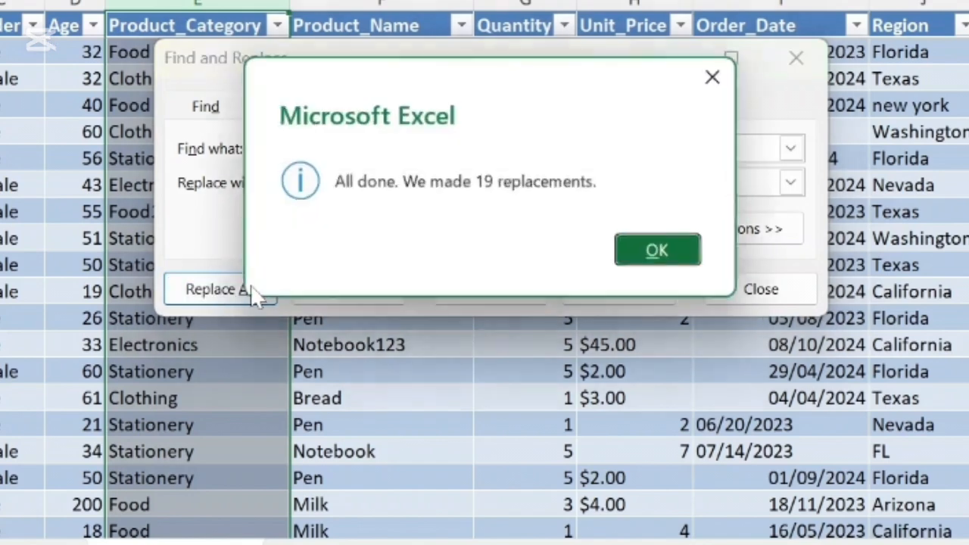
{"action": "left_click", "coordinate": [634, 251]}
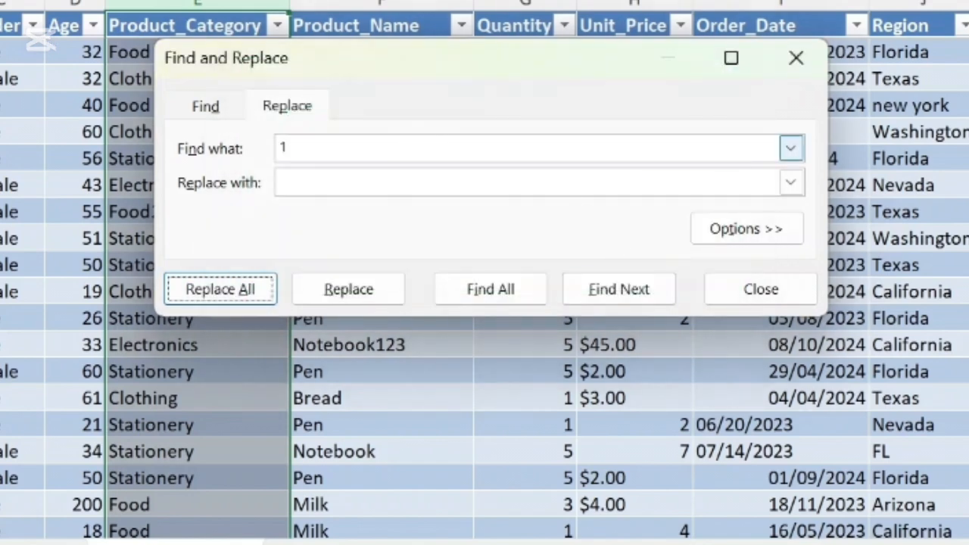
Step: Replace every "2" and every "3" in the Product_Category column with nothing
{"action": "left_click", "coordinate": [291, 147]}
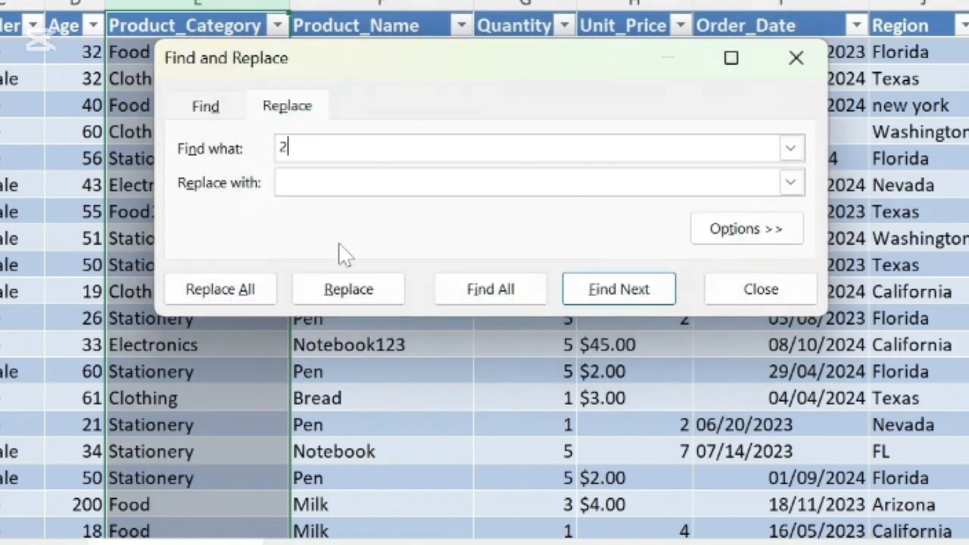
{"action": "left_click", "coordinate": [233, 294]}
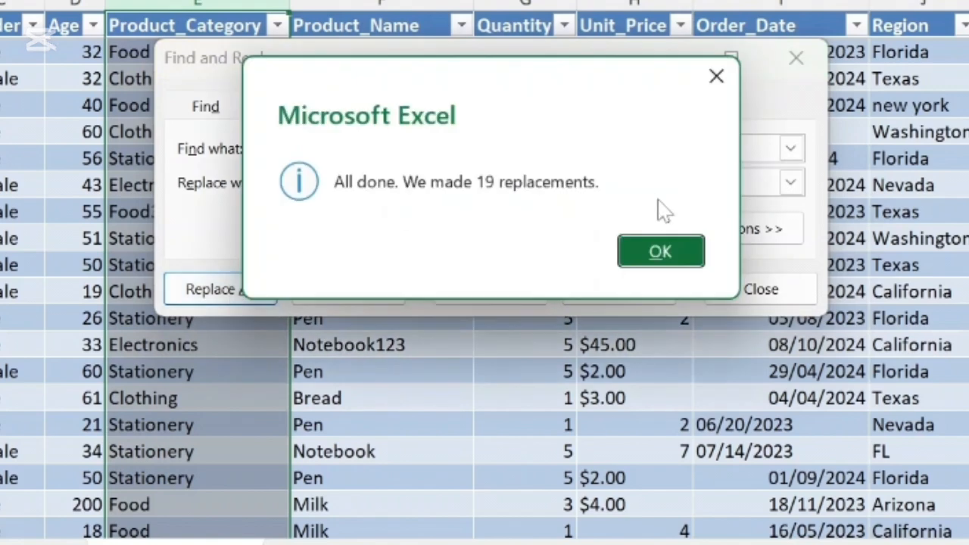
{"action": "left_click", "coordinate": [669, 251]}
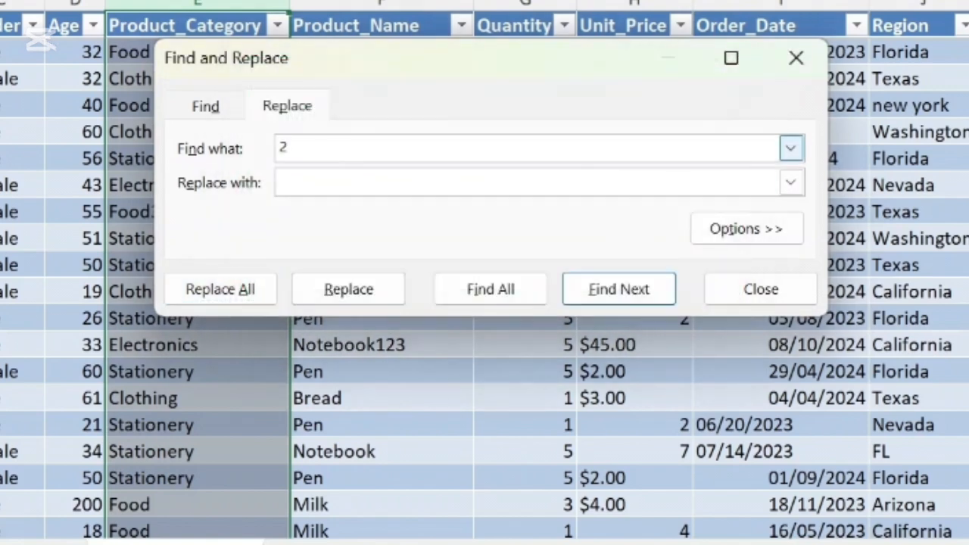
{"action": "key", "text": "BackSpace"}
{"action": "type", "text": "3"}
{"action": "left_click", "coordinate": [254, 290]}
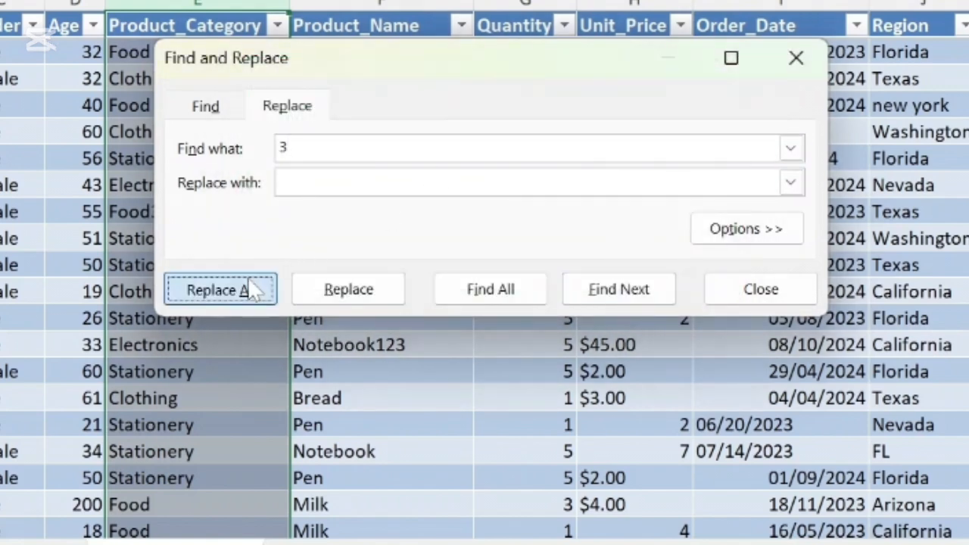
{"action": "left_click", "coordinate": [682, 256]}
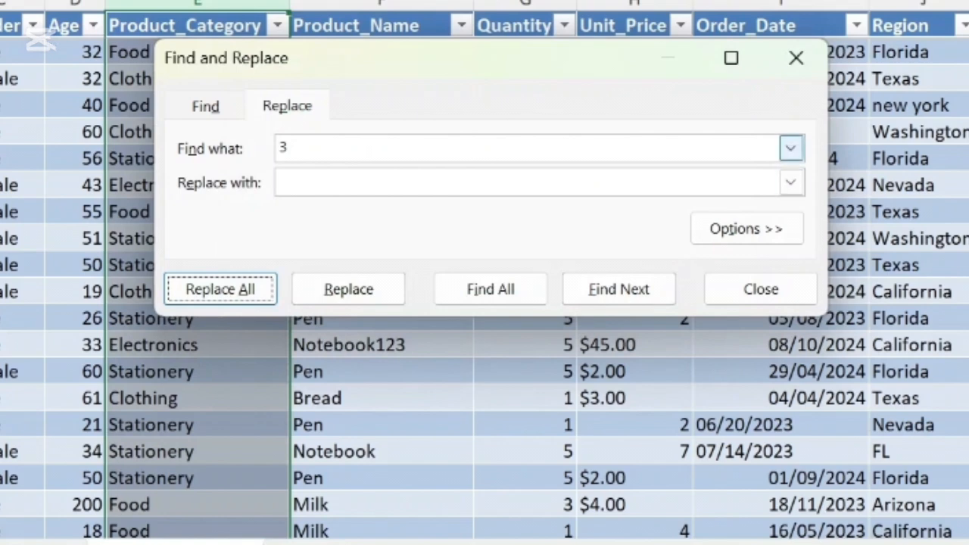
Step: Replace every "#" in the Product_Category column with nothing and close Find and Replace
{"action": "left_click", "coordinate": [303, 147]}
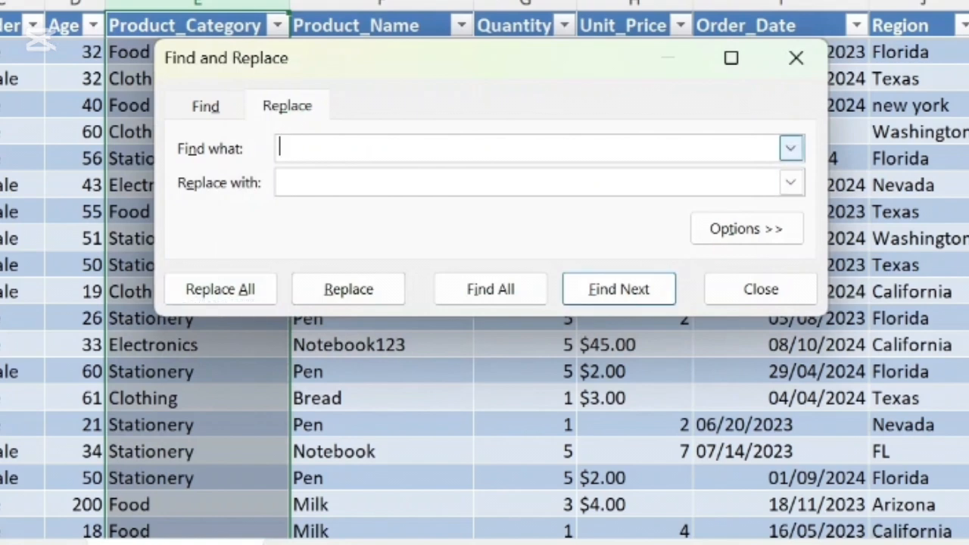
{"action": "type", "text": "#"}
{"action": "left_click", "coordinate": [225, 295]}
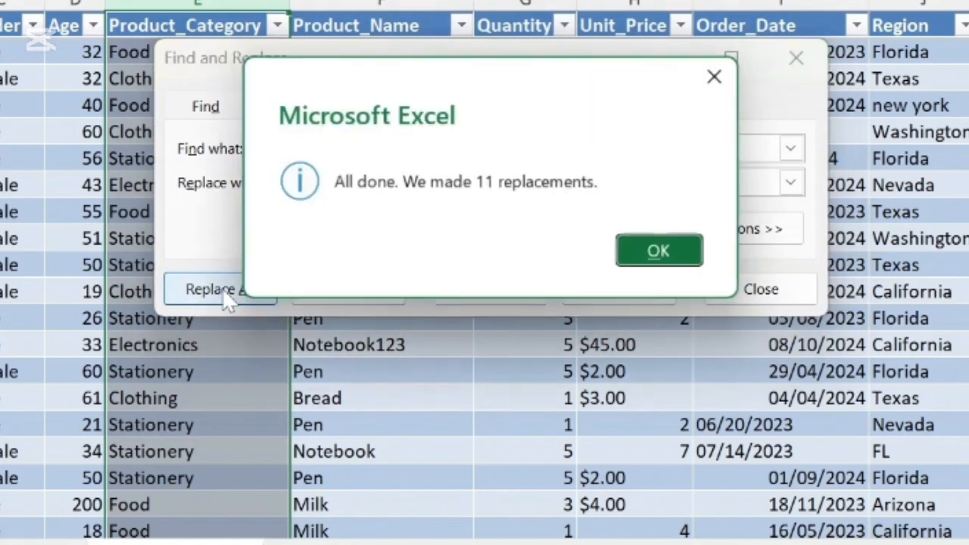
{"action": "left_click", "coordinate": [638, 250]}
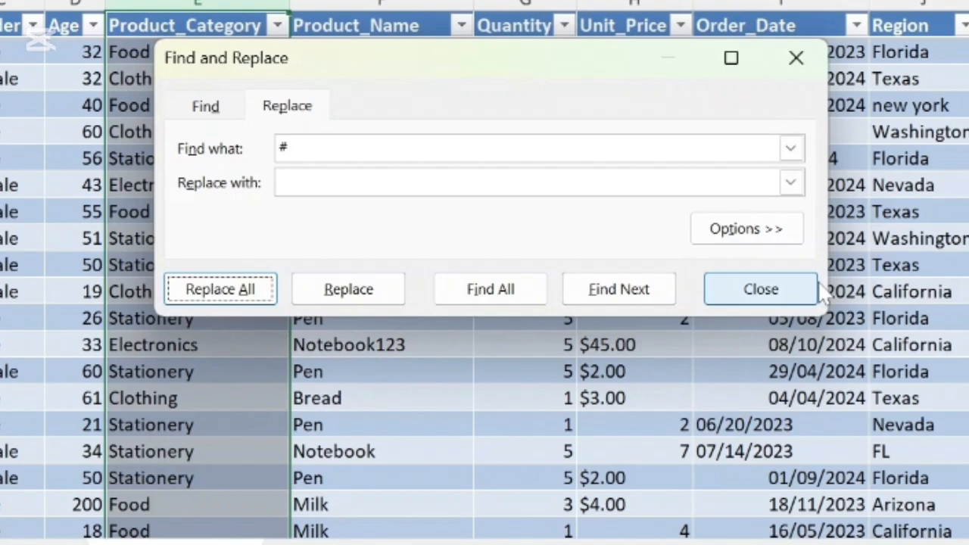
{"action": "left_click", "coordinate": [778, 294]}
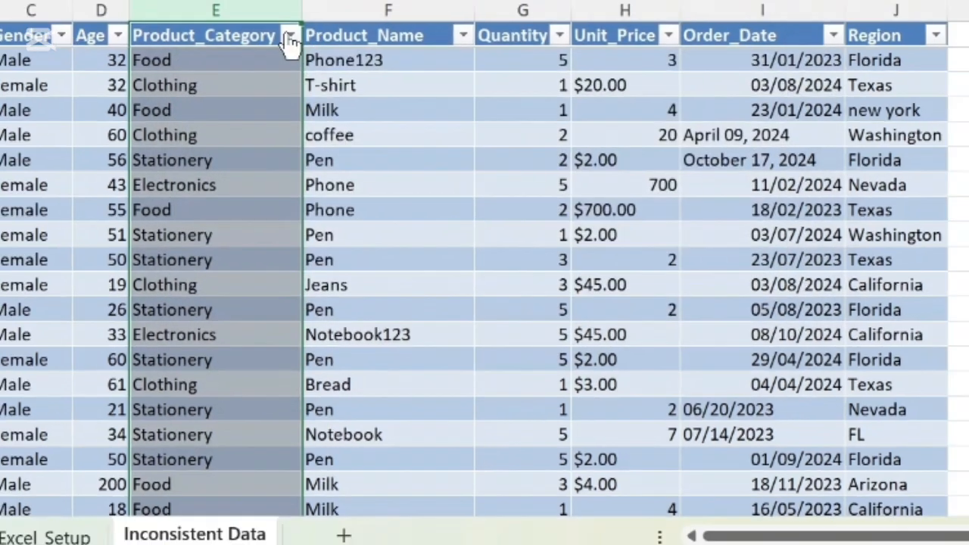
Step: Filter the Product_Category column to show only the "Electronic" rows
{"action": "left_click", "coordinate": [278, 26]}
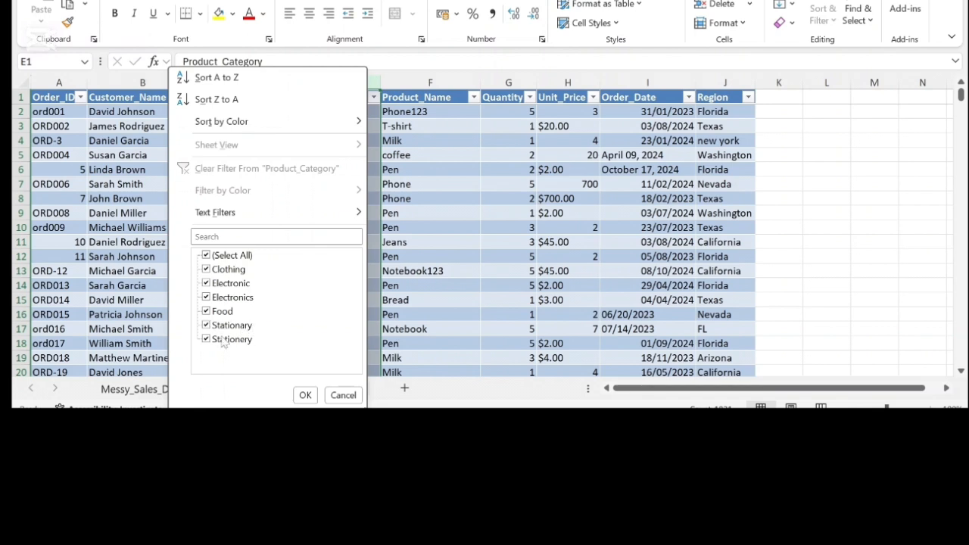
{"action": "left_click", "coordinate": [207, 257]}
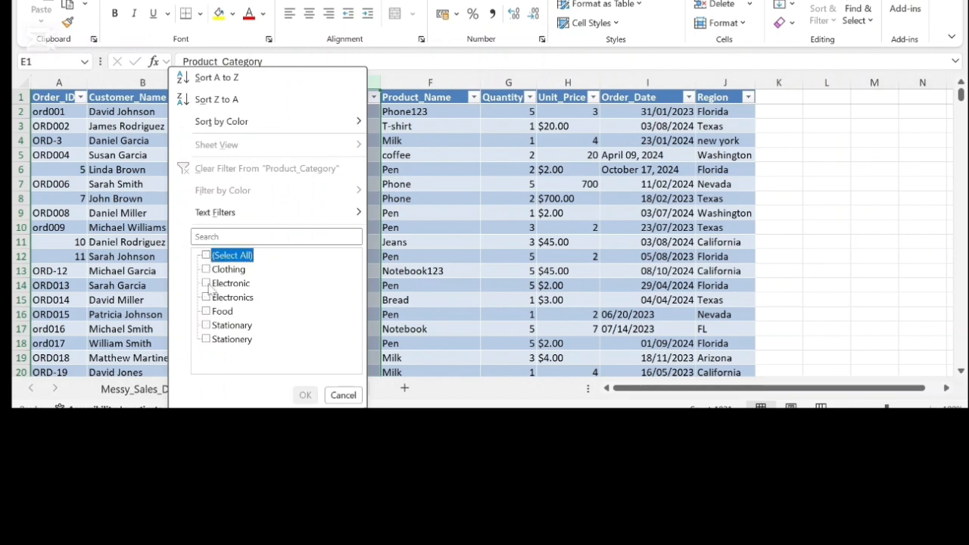
{"action": "left_click", "coordinate": [210, 286]}
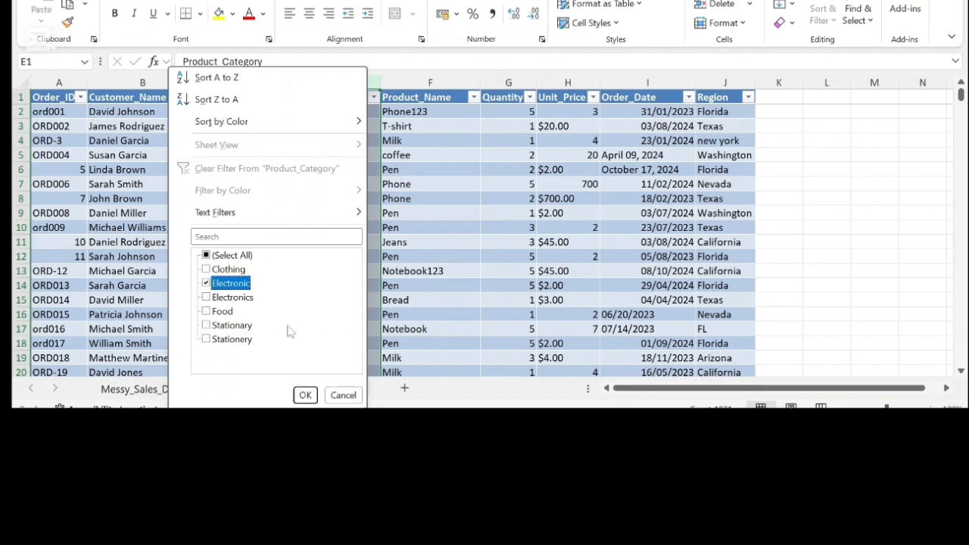
{"action": "left_click", "coordinate": [305, 396]}
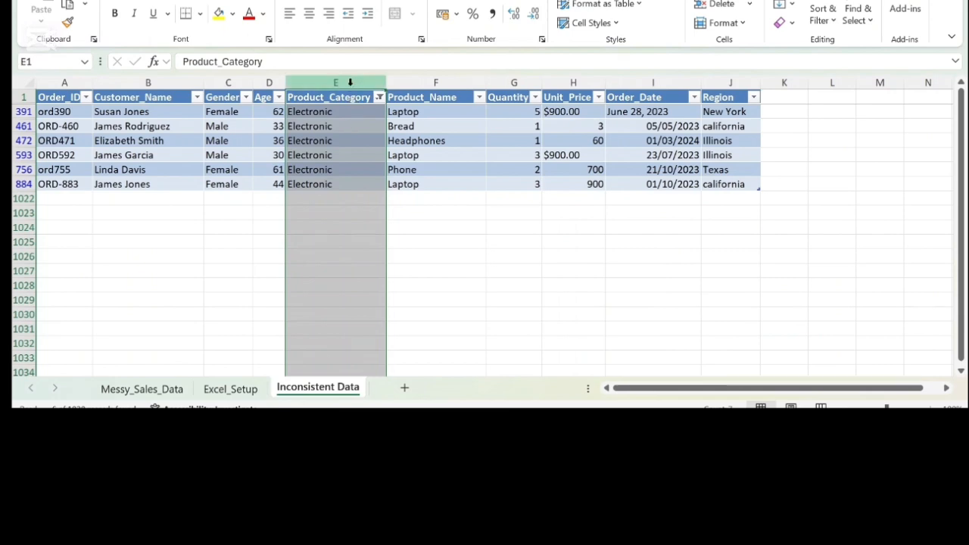
Step: Replace all "Electronic" entries in the filtered Product_Category column with "Electronics"
{"action": "key", "text": "ctrl+h"}
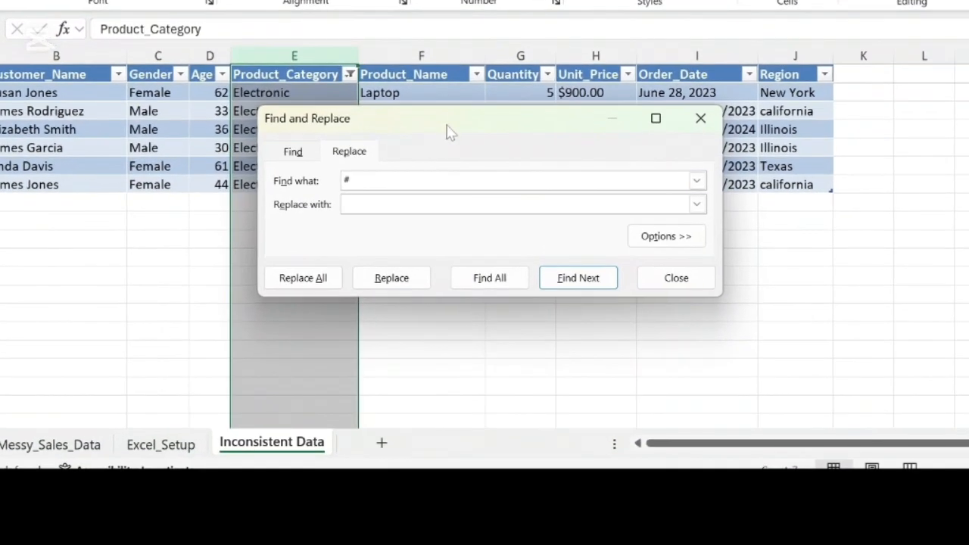
{"action": "left_click_drag", "start_coordinate": [448, 127], "coordinate": [556, 118]}
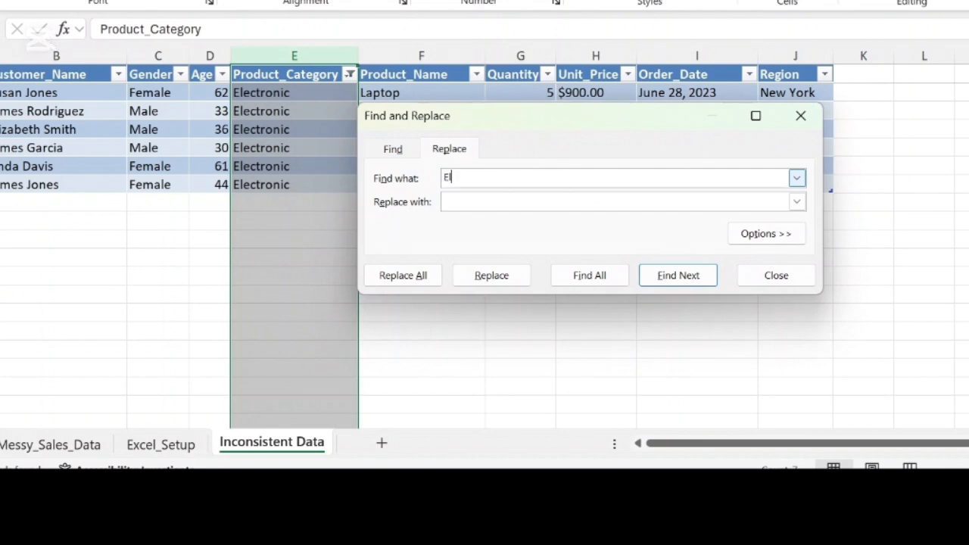
{"action": "left_click", "coordinate": [515, 201]}
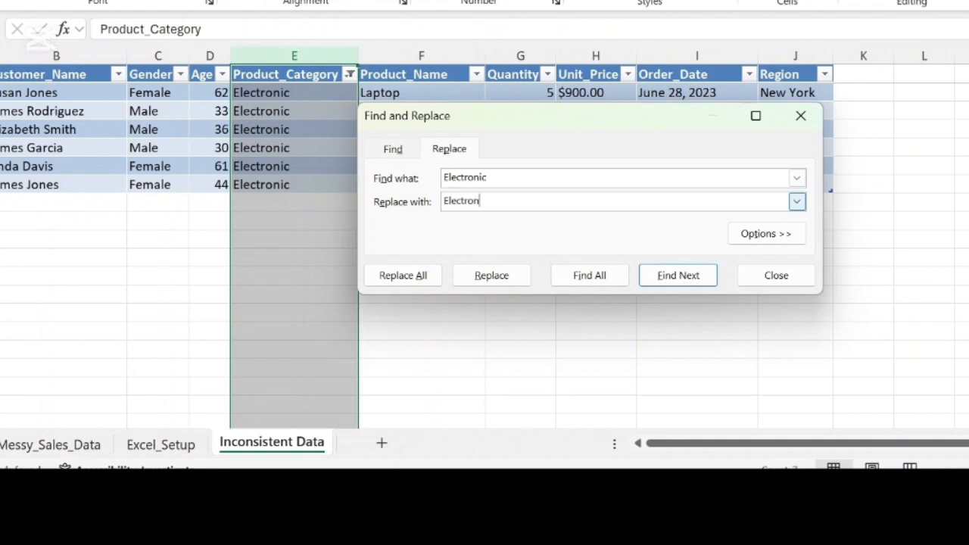
{"action": "type", "text": "Electronics"}
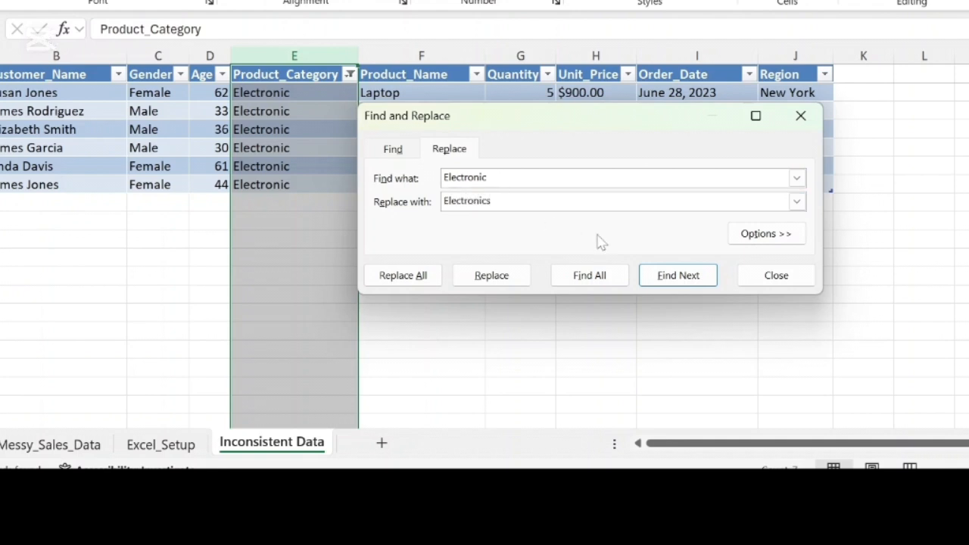
{"action": "left_click", "coordinate": [391, 285]}
{"action": "left_click", "coordinate": [700, 249]}
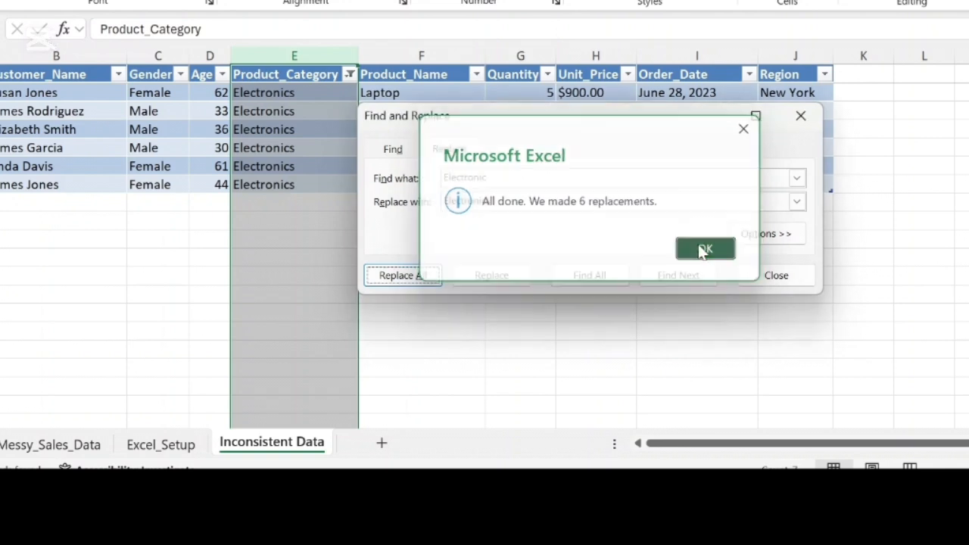
Step: Change the Product_Category filter to show only the "Stationary" rows
{"action": "left_click", "coordinate": [349, 74]}
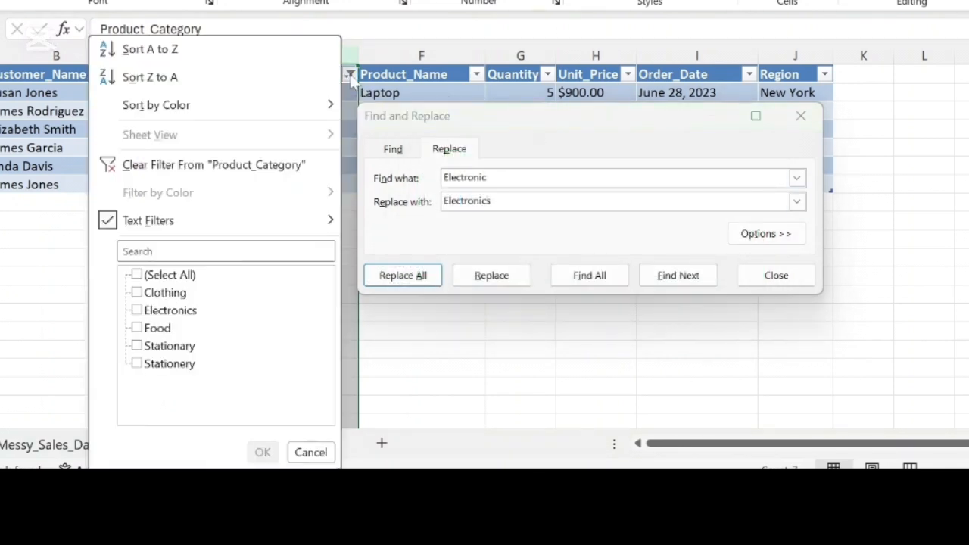
{"action": "left_click", "coordinate": [137, 346]}
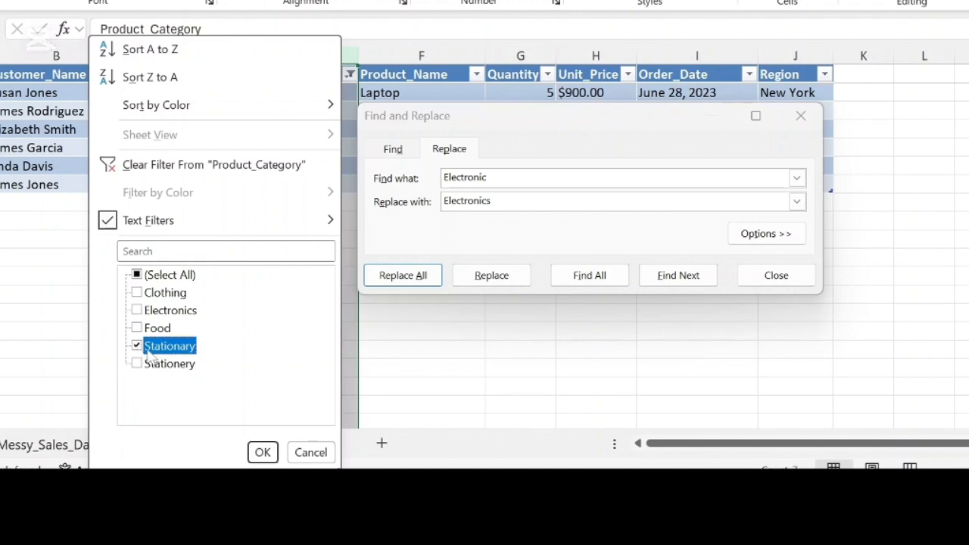
{"action": "left_click", "coordinate": [262, 452]}
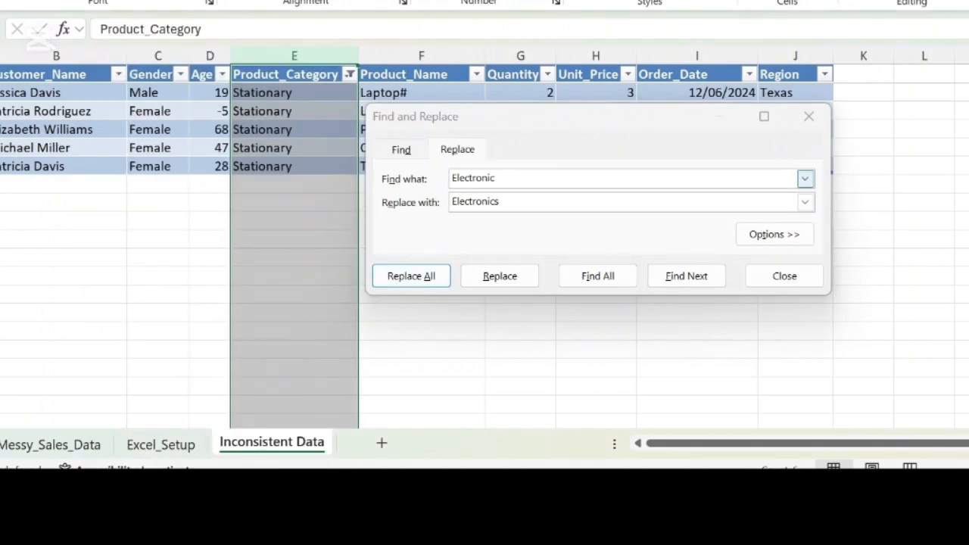
Step: Replace all "Stationary" entries in the filtered Product_Category column with "Stationery" and close Find and Replace
{"action": "left_click", "coordinate": [805, 179]}
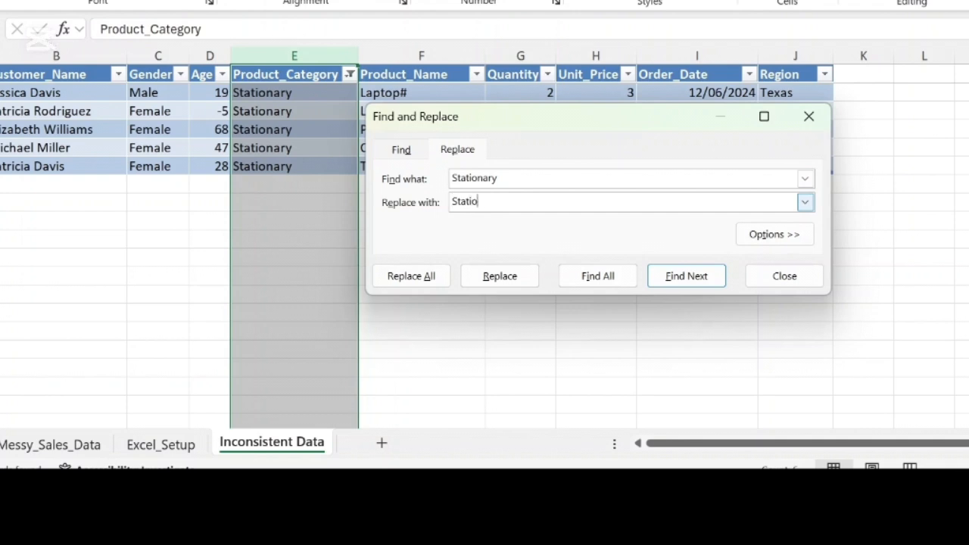
{"action": "left_click", "coordinate": [418, 280]}
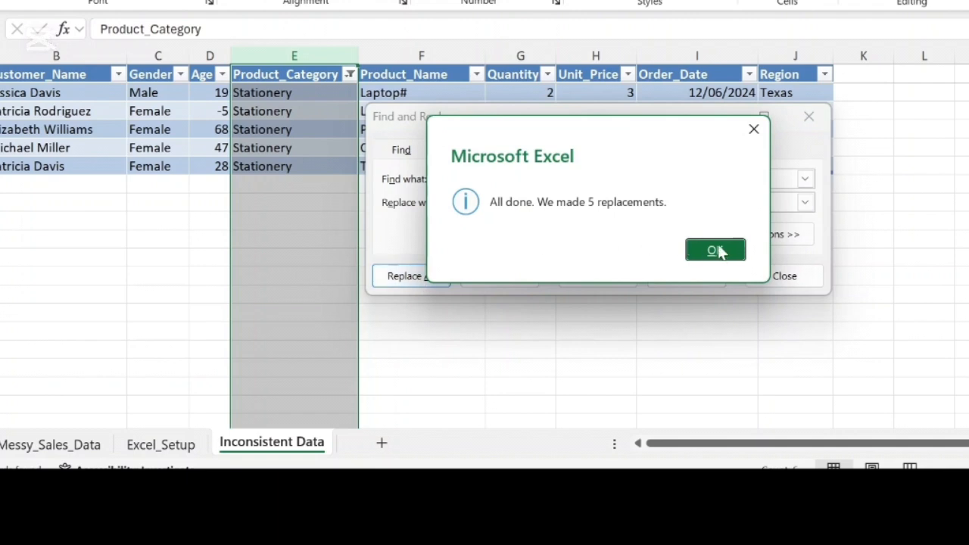
{"action": "left_click", "coordinate": [716, 251]}
{"action": "left_click", "coordinate": [799, 276]}
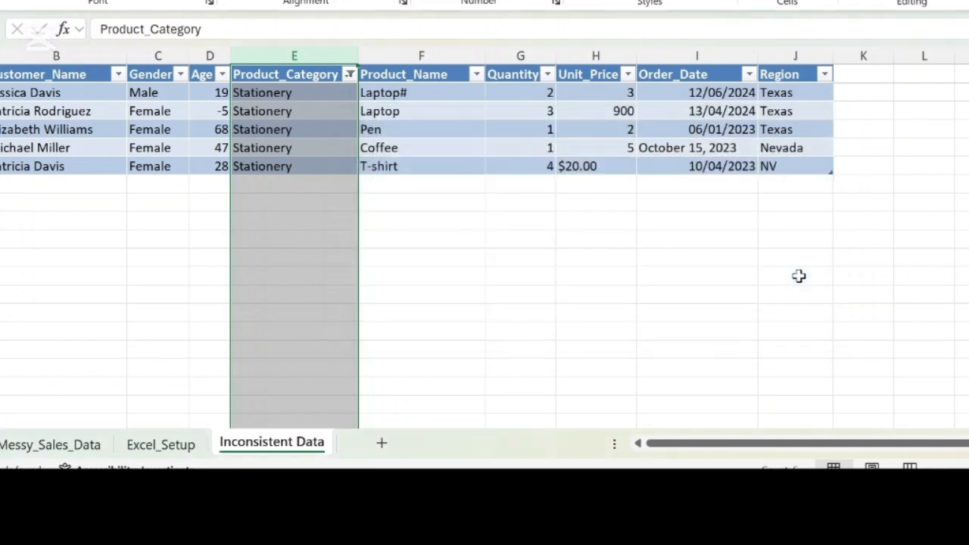
Step: Select all categories in the Product_Category filter to show every row of the table again
{"action": "left_click", "coordinate": [349, 74]}
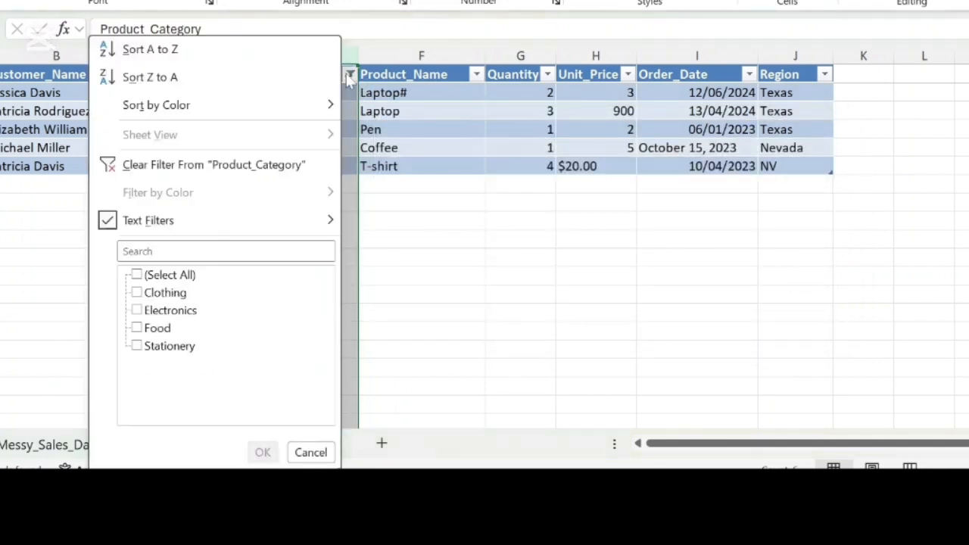
{"action": "left_click", "coordinate": [139, 277]}
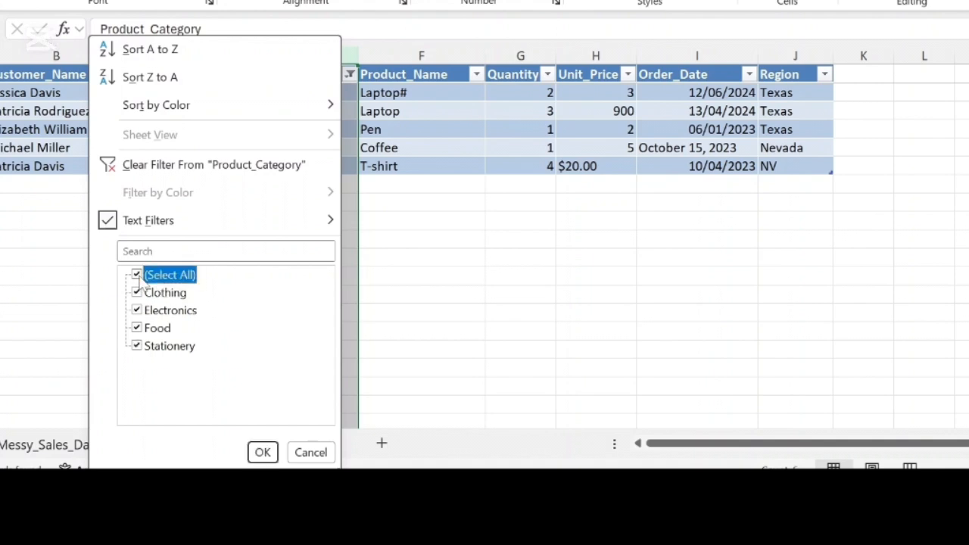
{"action": "left_click", "coordinate": [263, 453]}
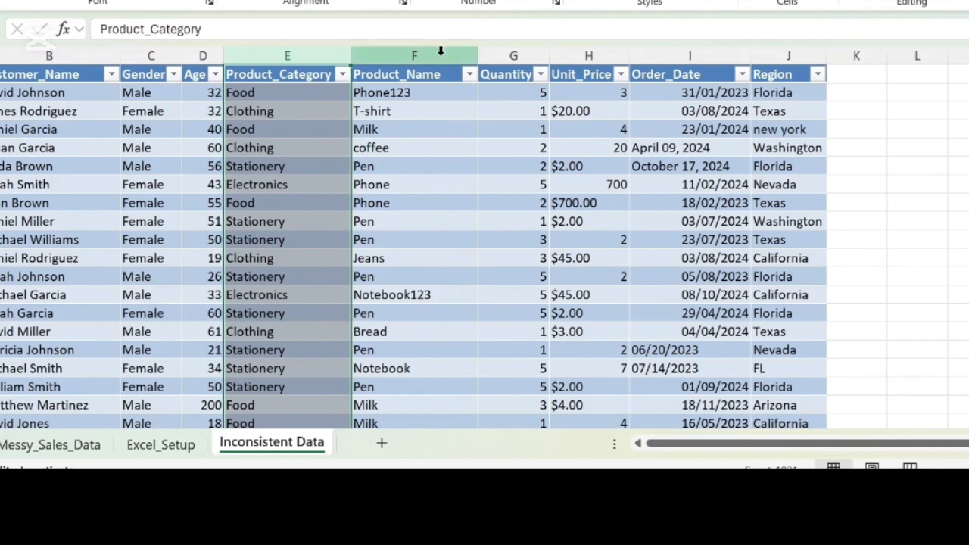
Step: Insert a blank table column directly before the Product_Name column
{"action": "left_click", "coordinate": [407, 47]}
{"action": "right_click", "coordinate": [408, 48]}
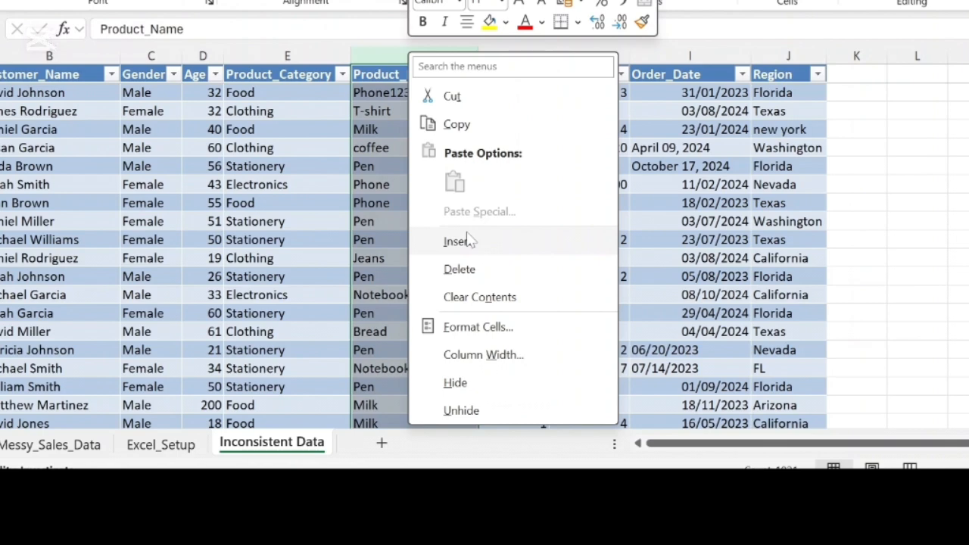
{"action": "left_click", "coordinate": [465, 241]}
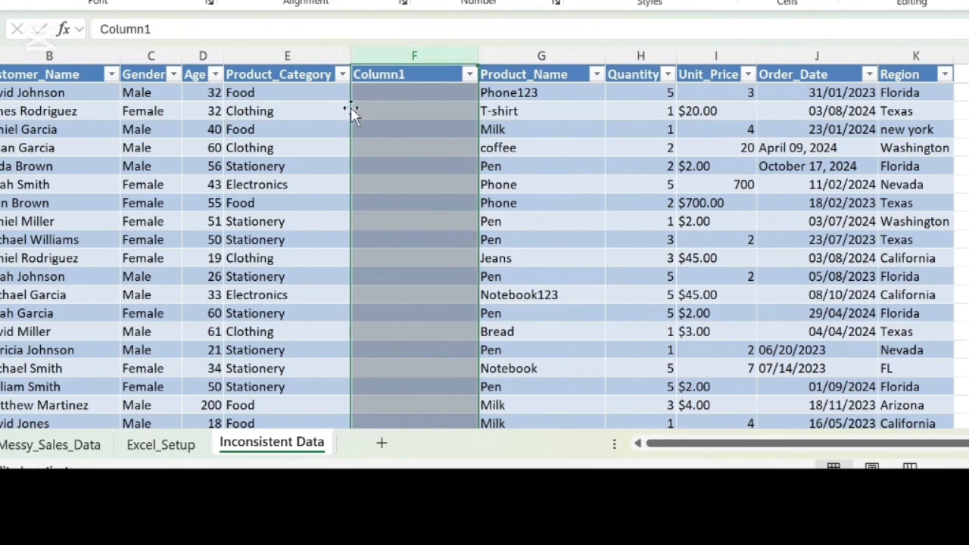
Step: Fill the new column with the formula =PROPER(TRIM(CLEAN(E2))), starting in cell F2, to standardise the Product_Category text
{"action": "left_click", "coordinate": [374, 92]}
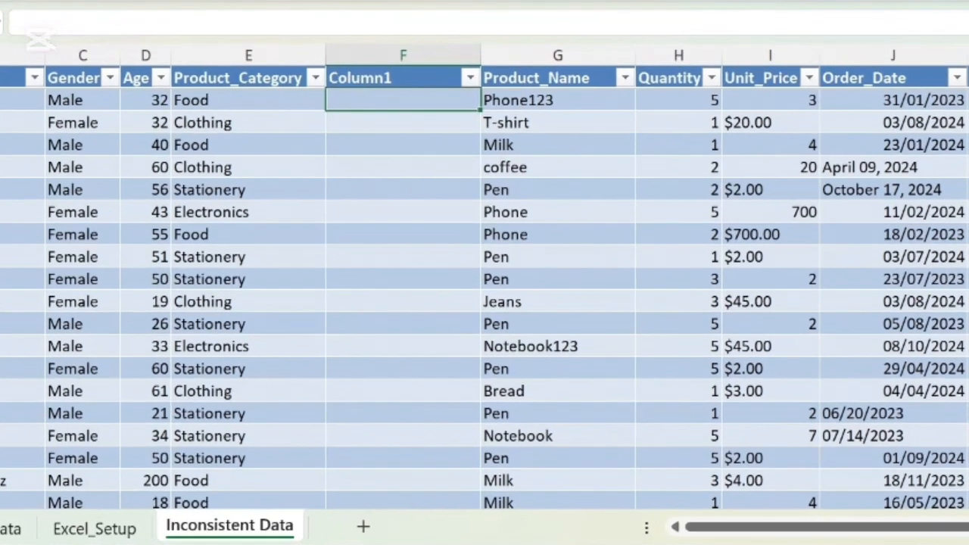
{"action": "type", "text": "=proper"}
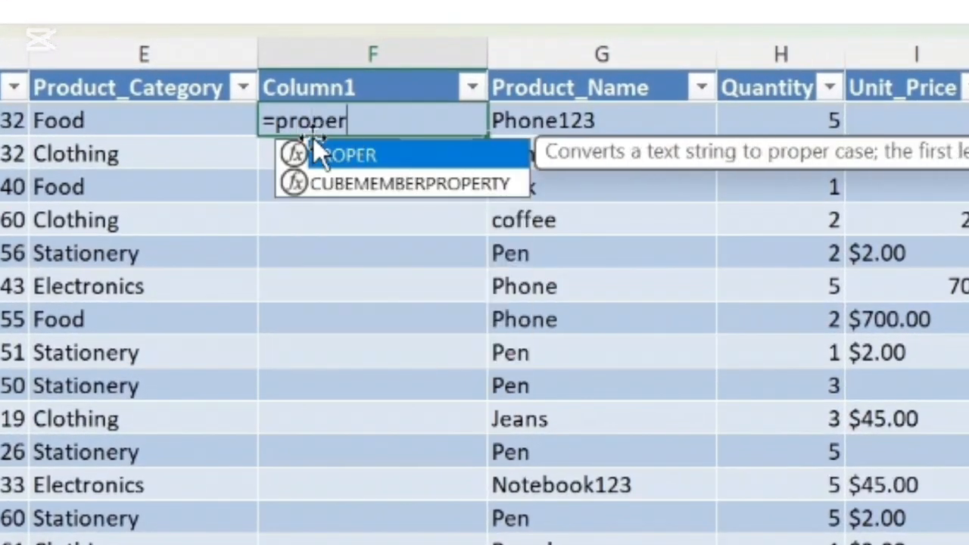
{"action": "double_click", "coordinate": [341, 155]}
{"action": "type", "text": "tr"}
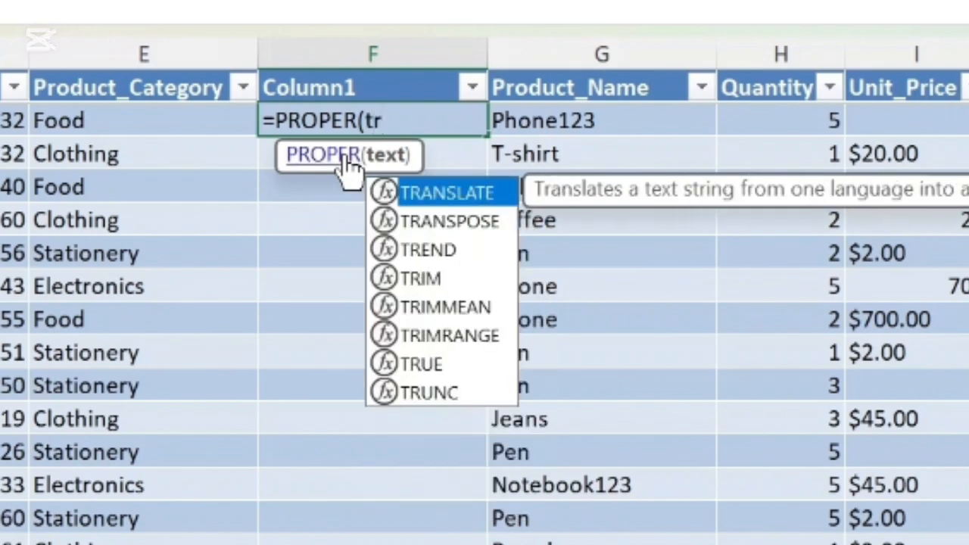
{"action": "type", "text": "im(cle"}
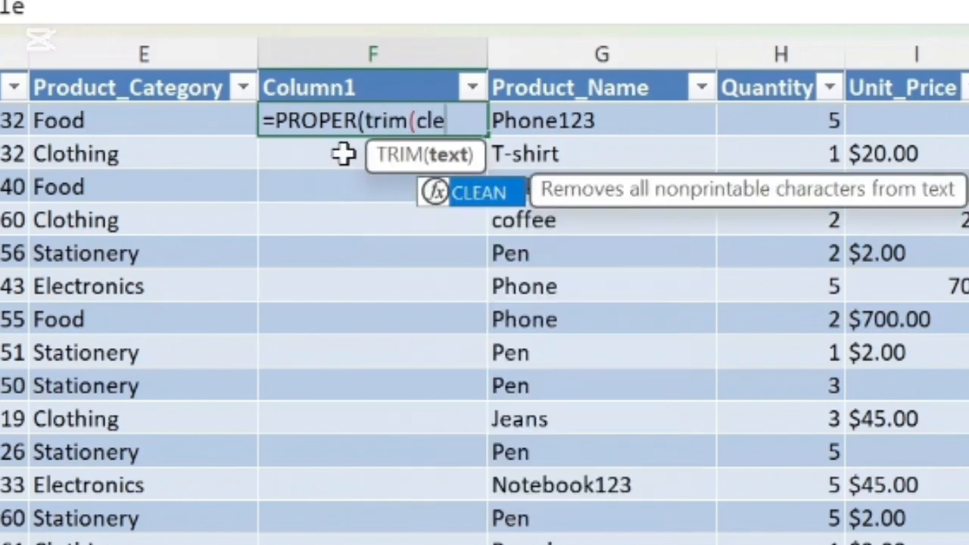
{"action": "type", "text": "an("}
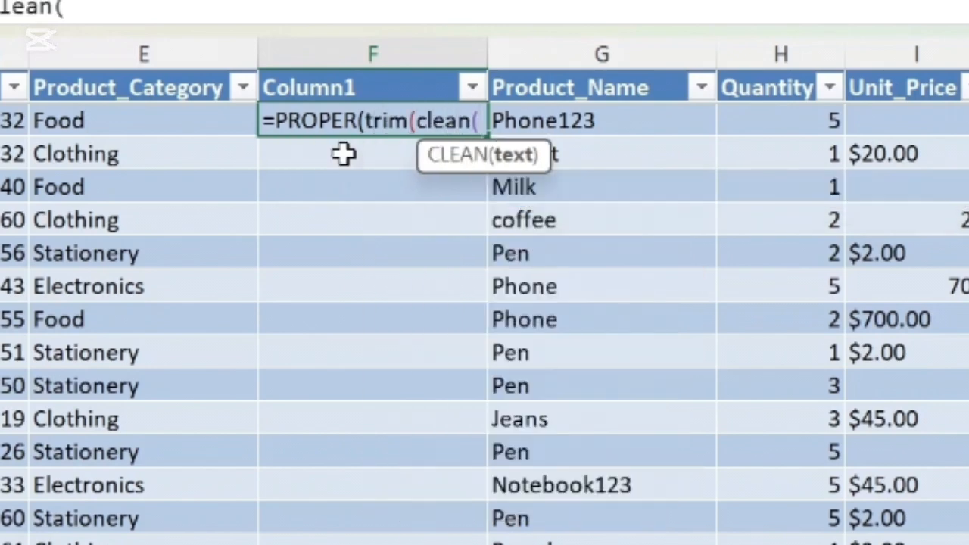
{"action": "type", "text": "e"}
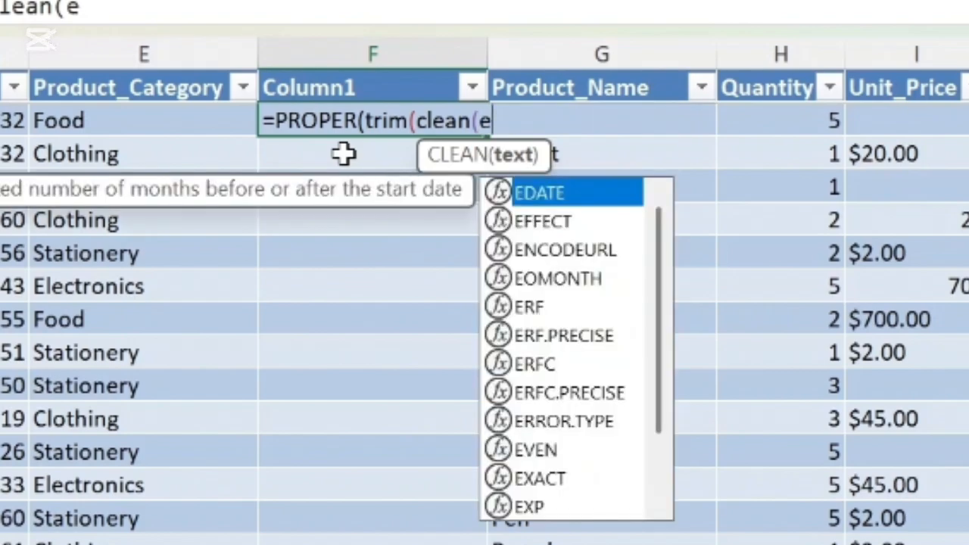
{"action": "type", "text": "2)))"}
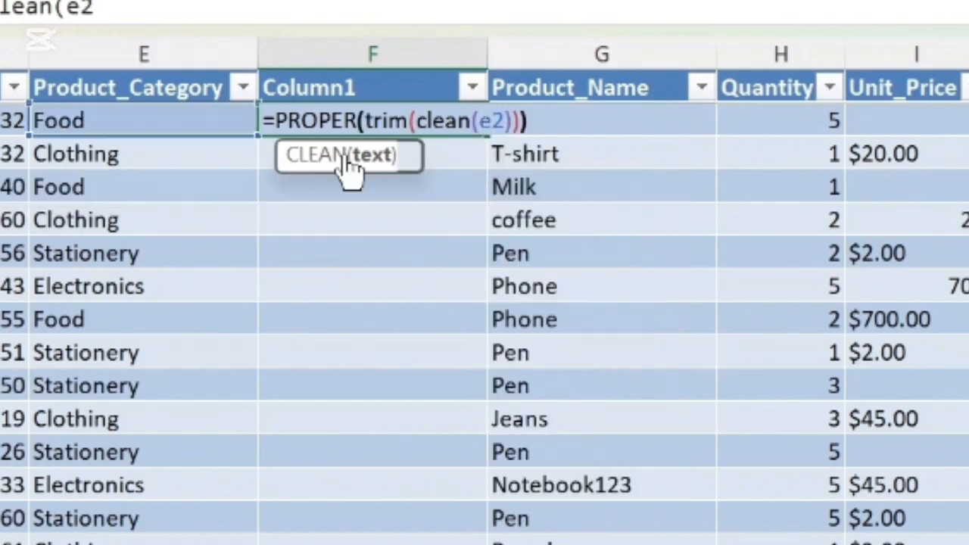
{"action": "key", "text": "Return"}
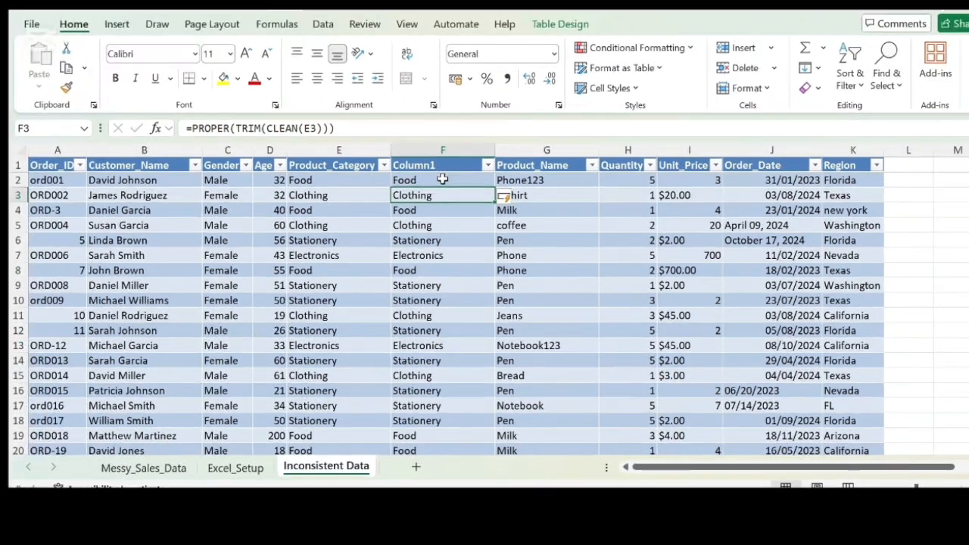
Step: Convert all the formula results in Column1 to static values by pasting them over themselves as values
{"action": "left_click", "coordinate": [373, 119]}
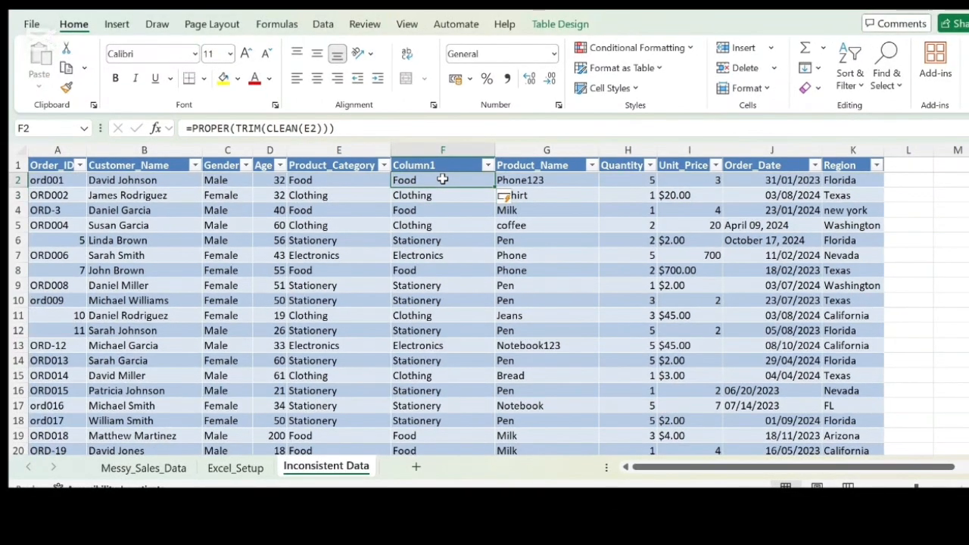
{"action": "key", "text": "ctrl+shift+Down"}
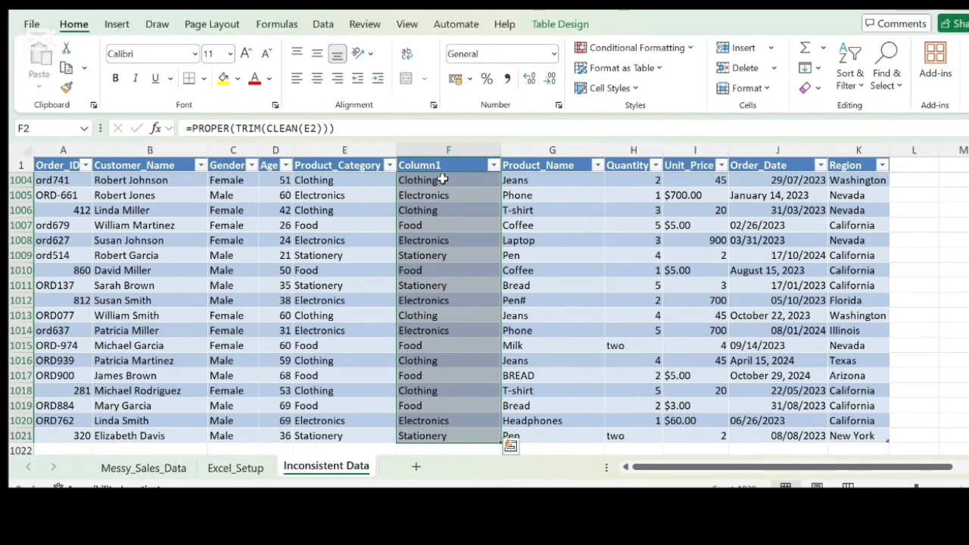
{"action": "key", "text": "ctrl+c"}
{"action": "right_click", "coordinate": [444, 179]}
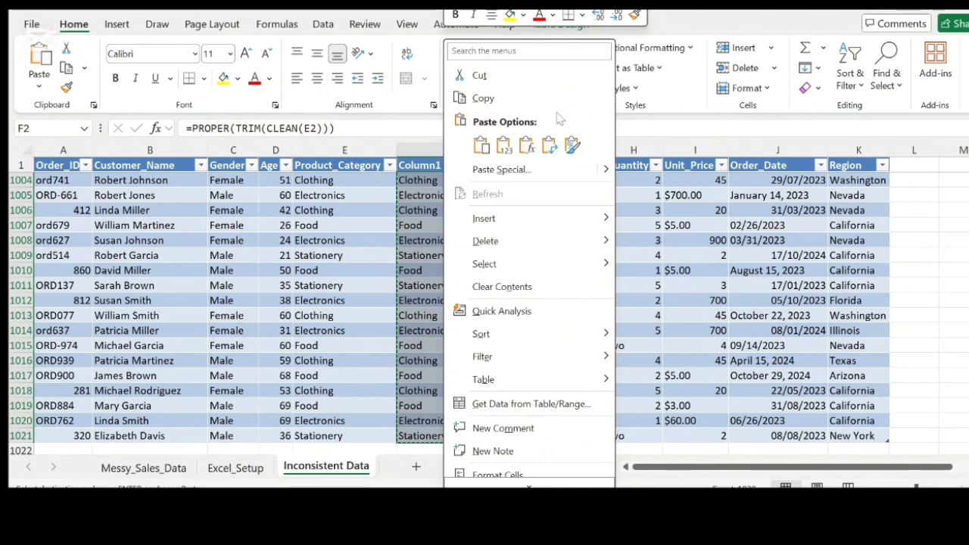
{"action": "left_click", "coordinate": [510, 149]}
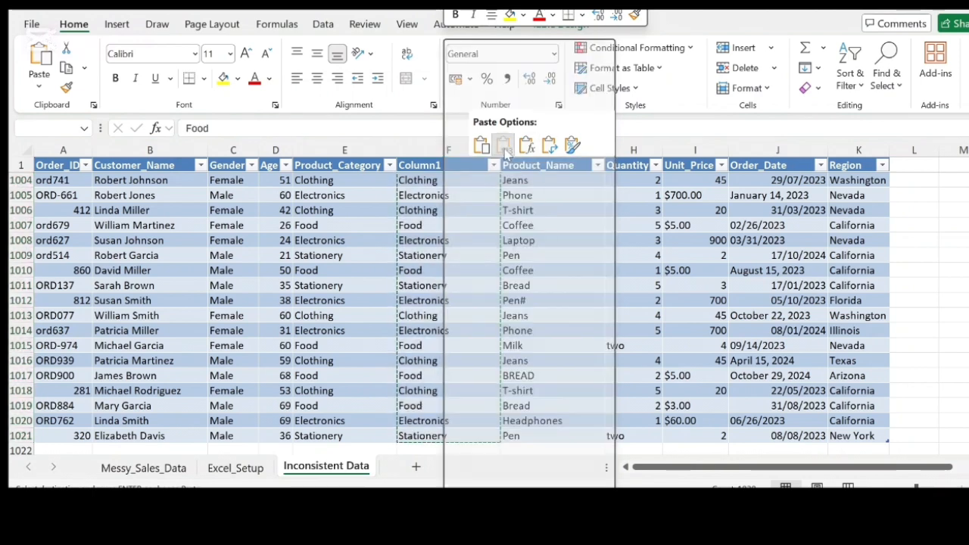
Step: Delete the original Product_Category column
{"action": "left_click", "coordinate": [331, 149]}
{"action": "right_click", "coordinate": [331, 149]}
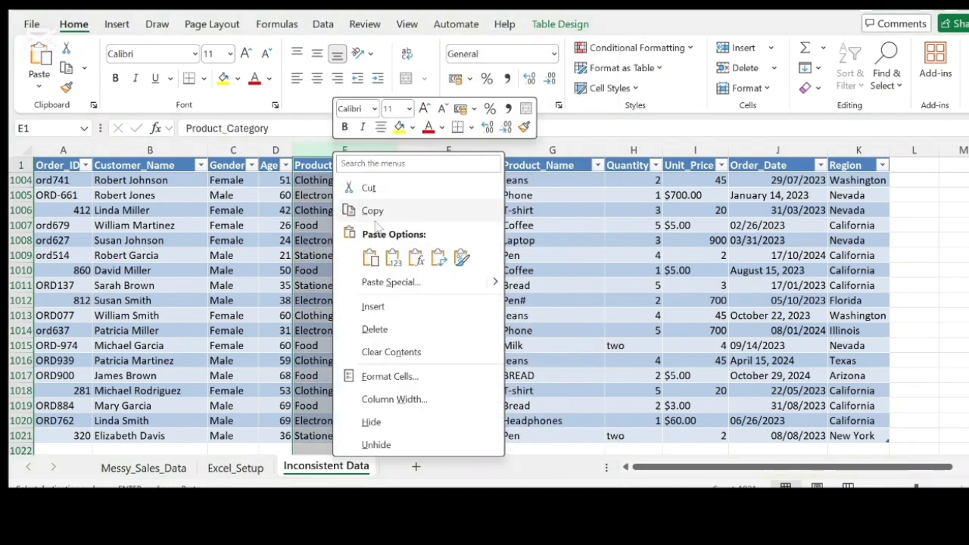
{"action": "left_click", "coordinate": [393, 327]}
{"action": "key", "text": "ctrl+Down"}
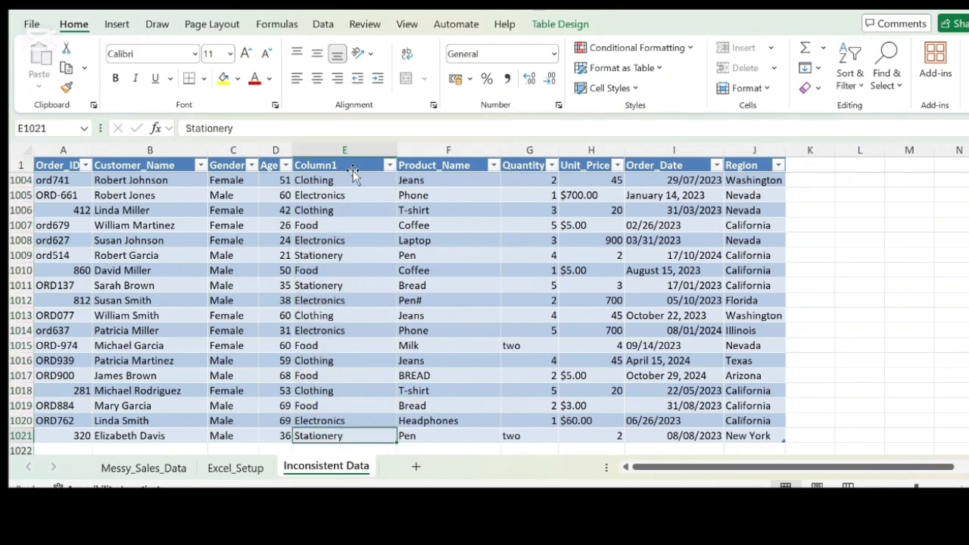
Step: Rename the Column1 header as Product_Category
{"action": "left_click", "coordinate": [353, 166]}
{"action": "key", "text": "F2"}
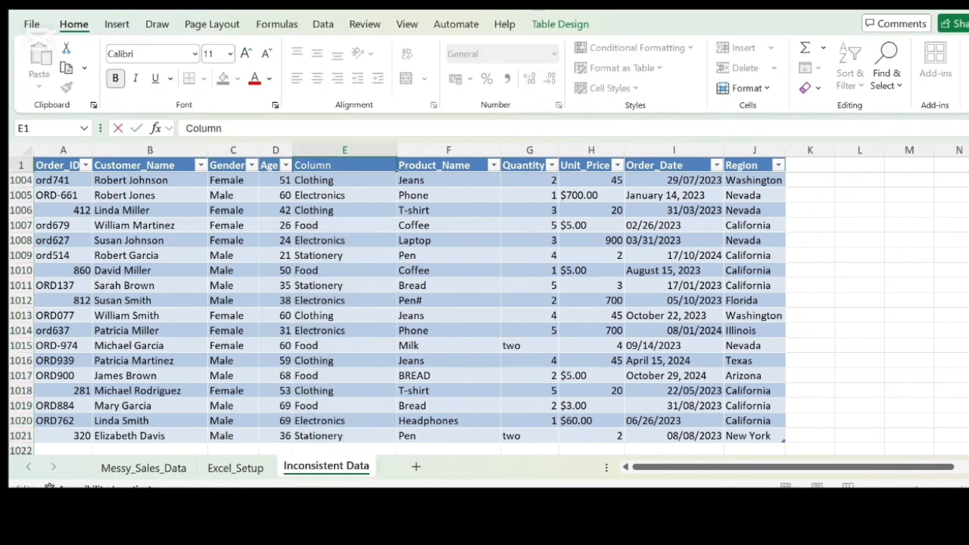
{"action": "key", "text": "BackSpace"}
{"action": "key", "text": "BackSpace"}
{"action": "key", "text": "BackSpace"}
{"action": "key", "text": "BackSpace"}
{"action": "key", "text": "BackSpace"}
{"action": "key", "text": "BackSpace"}
{"action": "type", "text": "Product_Category"}
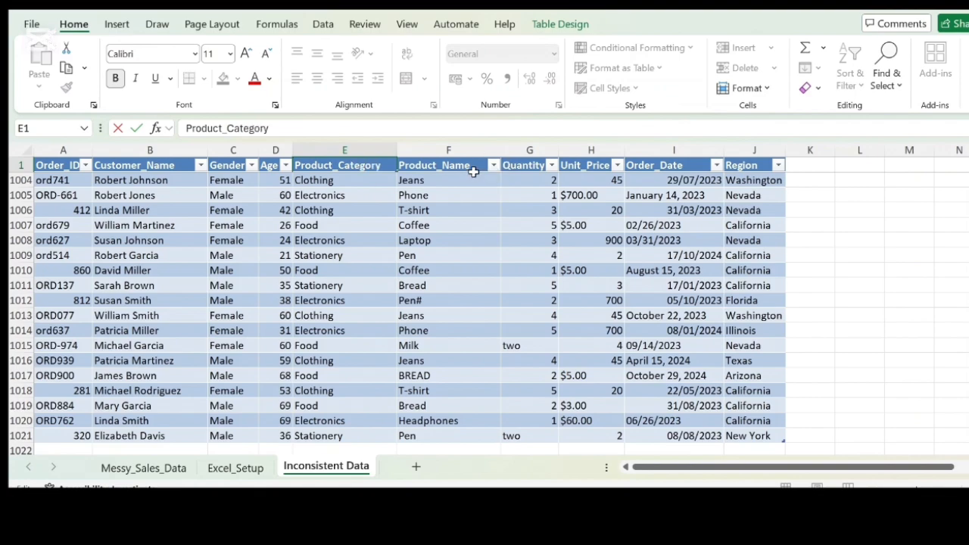
{"action": "left_click", "coordinate": [472, 174]}
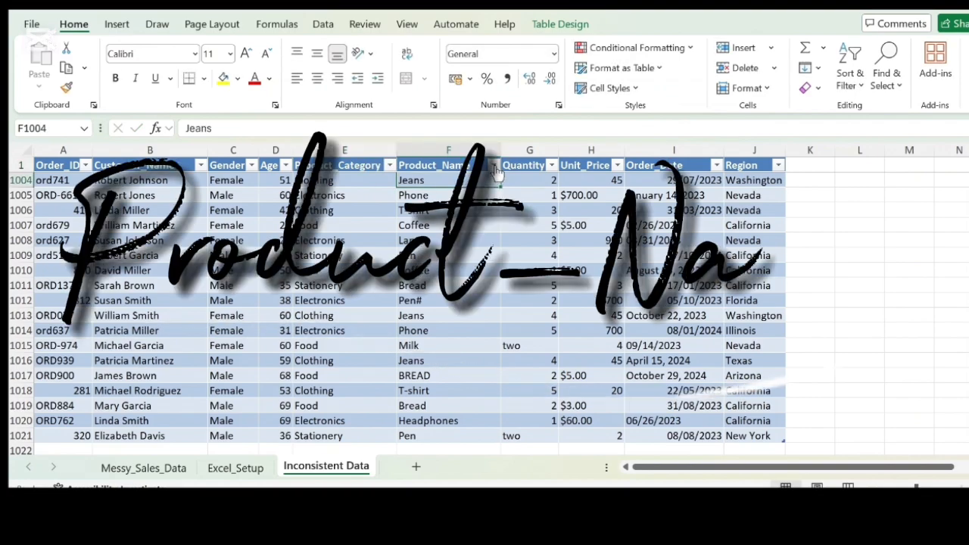
Step: Review the list of distinct Product_Name values in the column's filter for inconsistent entries
{"action": "left_click", "coordinate": [495, 166]}
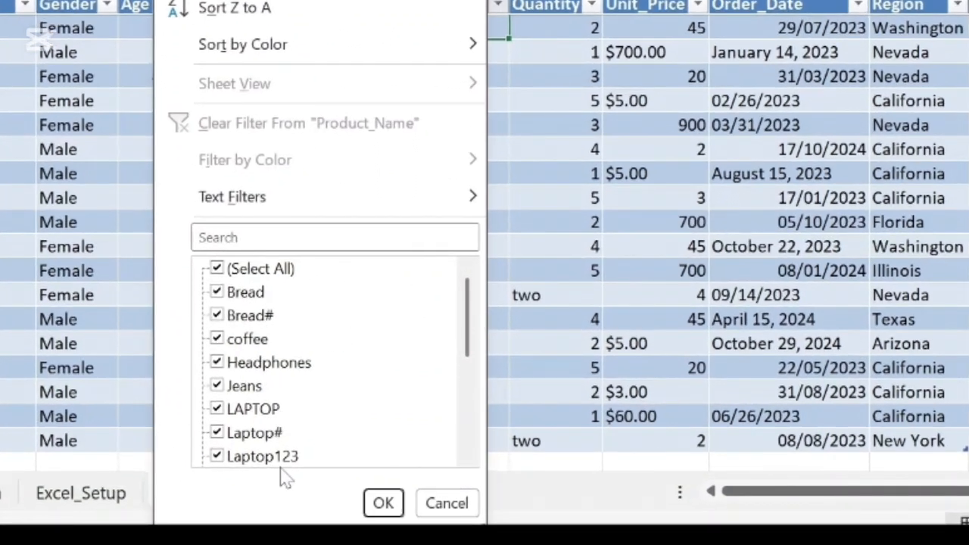
{"action": "left_click_drag", "start_coordinate": [469, 316], "coordinate": [431, 428]}
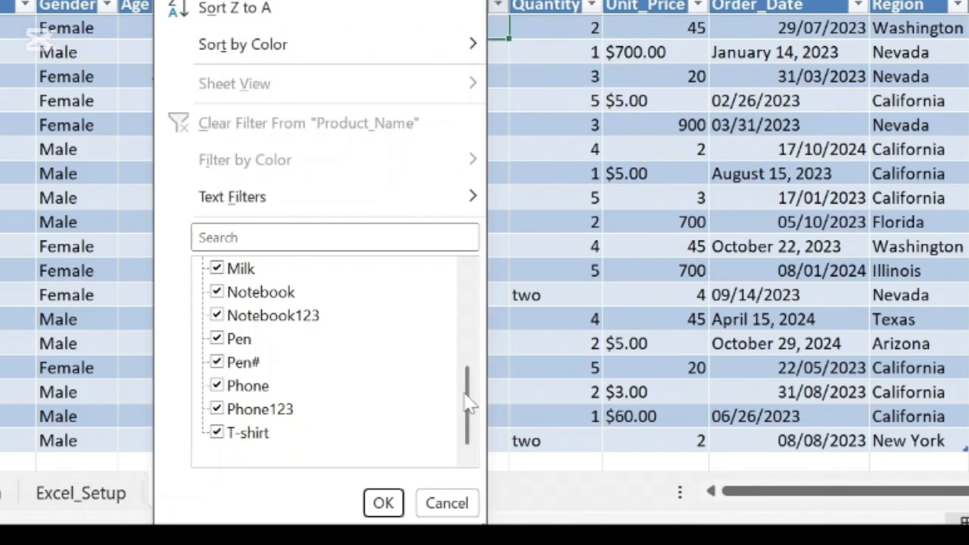
{"action": "left_click_drag", "start_coordinate": [467, 401], "coordinate": [469, 249]}
{"action": "left_click", "coordinate": [383, 502]}
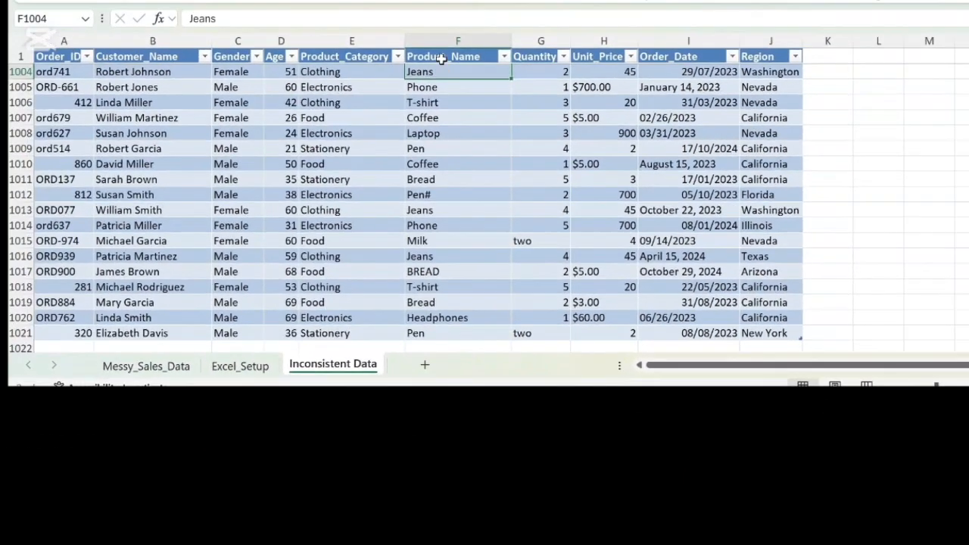
Step: Remove every "1" from the Product_Name column by replacing it with nothing in Find and Replace
{"action": "left_click", "coordinate": [427, 12]}
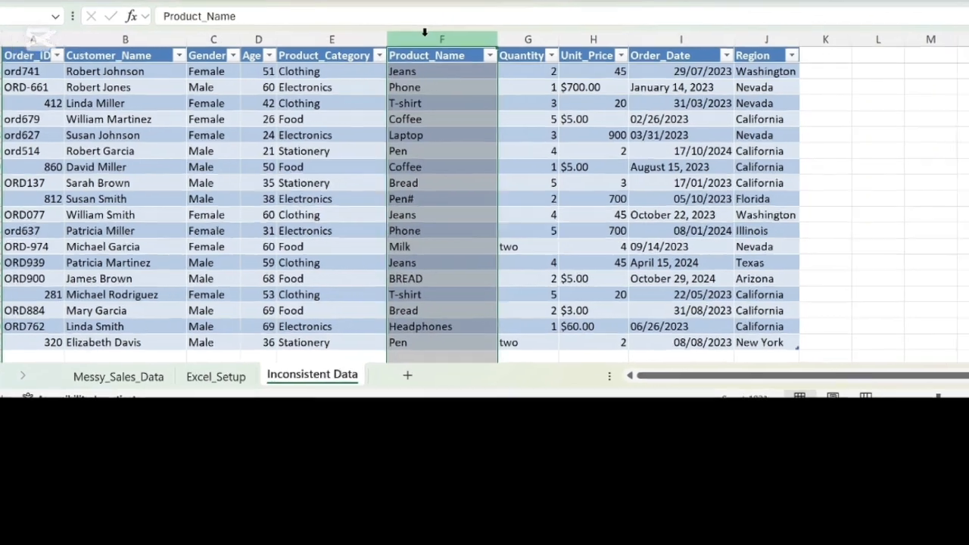
{"action": "key", "text": "ctrl+h"}
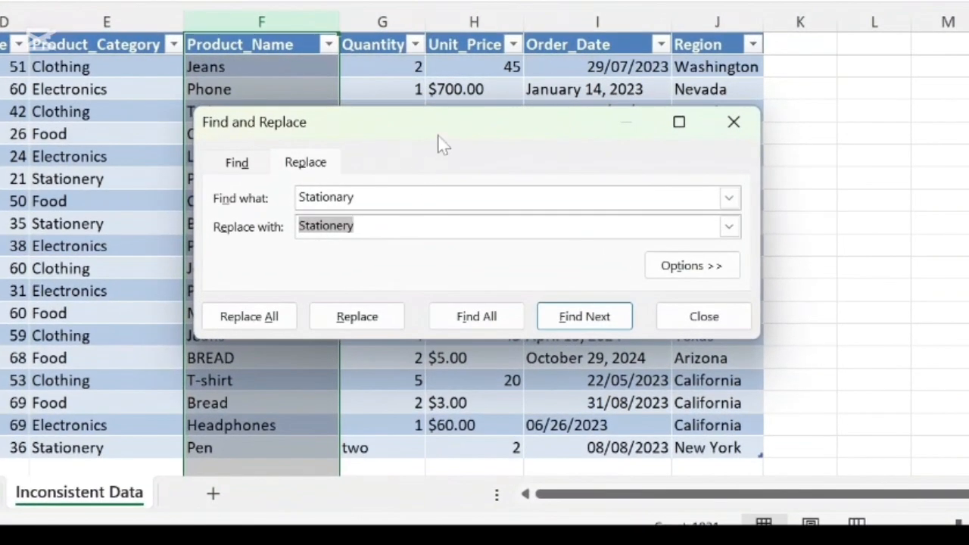
{"action": "left_click_drag", "start_coordinate": [441, 140], "coordinate": [621, 134]}
{"action": "left_click", "coordinate": [535, 184]}
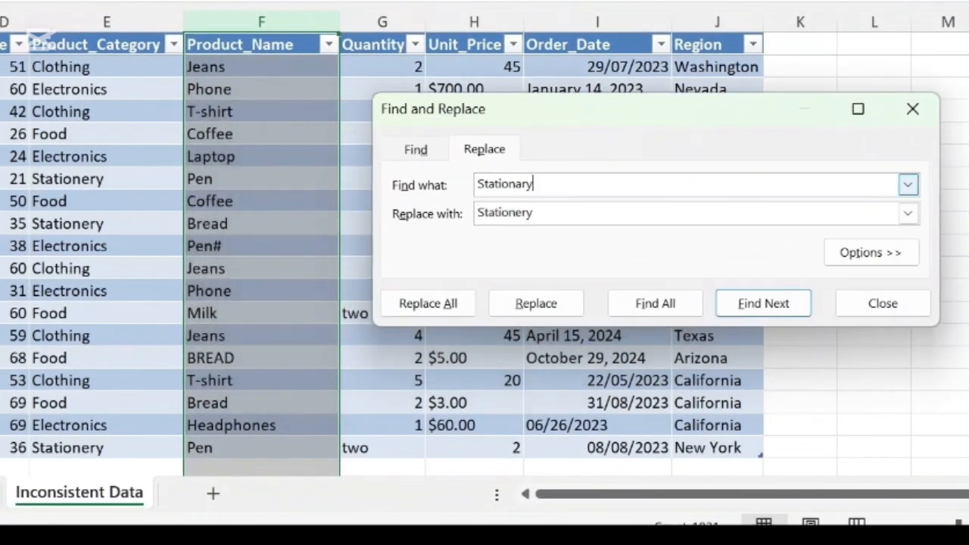
{"action": "key", "text": "BackSpace"}
{"action": "key", "text": "BackSpace"}
{"action": "key", "text": "BackSpace"}
{"action": "key", "text": "BackSpace"}
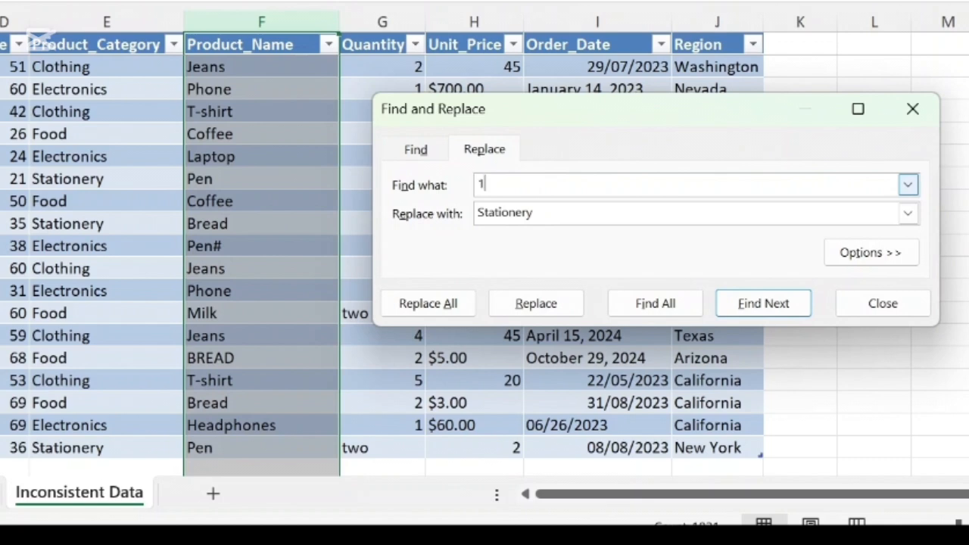
{"action": "key", "text": "BackSpace"}
{"action": "key", "text": "BackSpace"}
{"action": "key", "text": "BackSpace"}
{"action": "key", "text": "BackSpace"}
{"action": "key", "text": "BackSpace"}
{"action": "key", "text": "BackSpace"}
{"action": "key", "text": "BackSpace"}
{"action": "key", "text": "BackSpace"}
{"action": "key", "text": "BackSpace"}
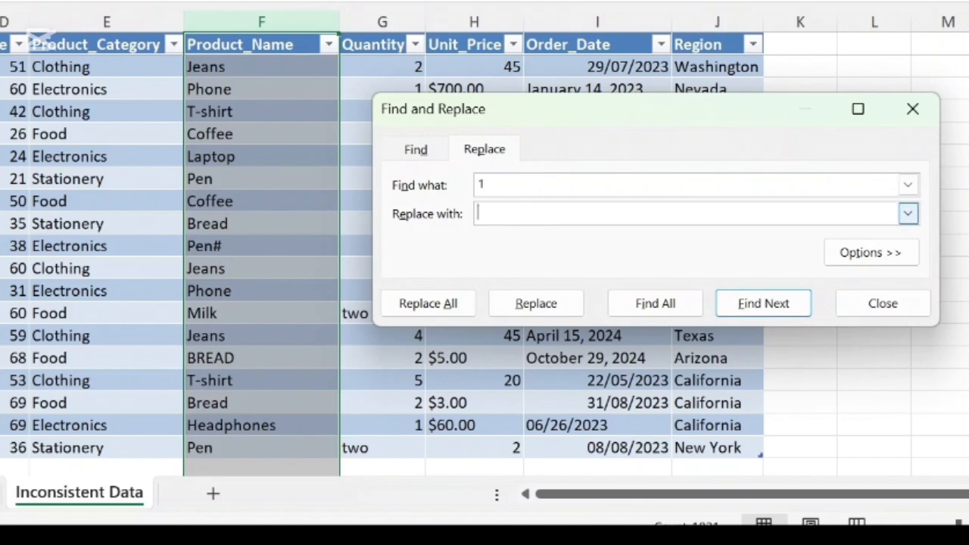
{"action": "left_click", "coordinate": [439, 303]}
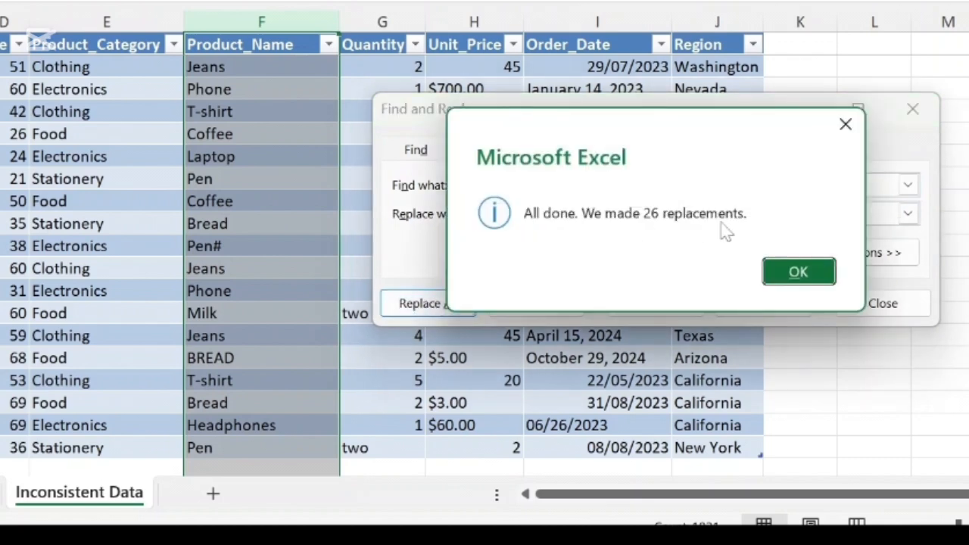
{"action": "left_click", "coordinate": [809, 273]}
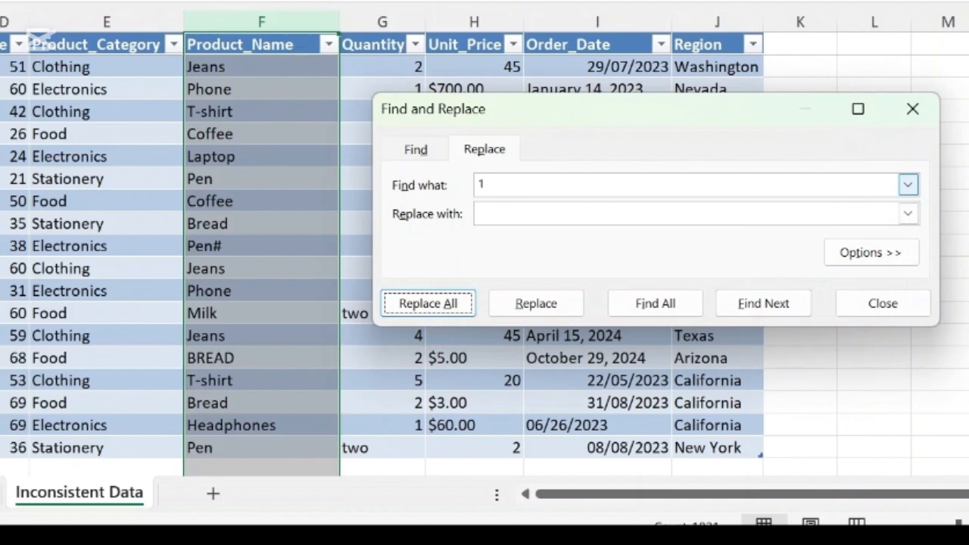
Step: Replace every "2" and every "3" in the Product_Name column with nothing
{"action": "left_click", "coordinate": [486, 184]}
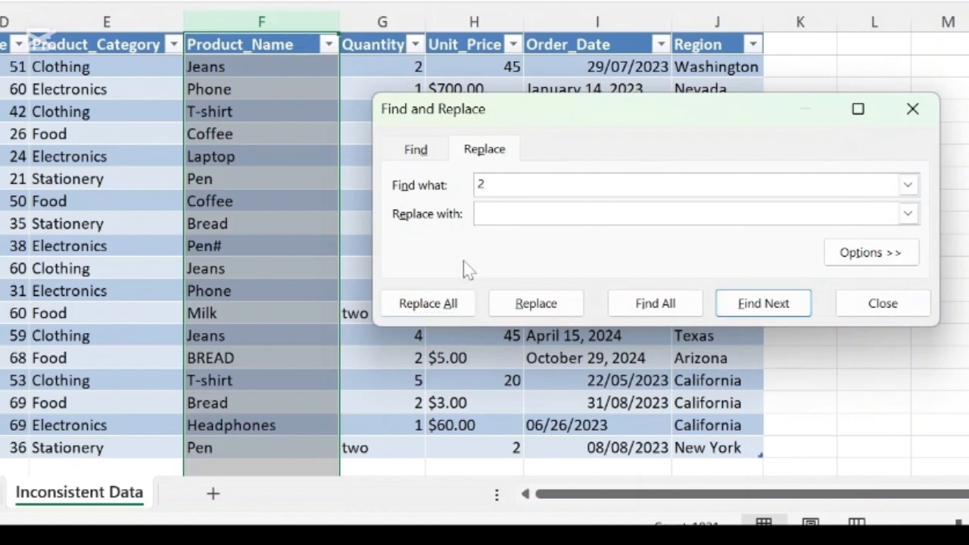
{"action": "left_click", "coordinate": [430, 303]}
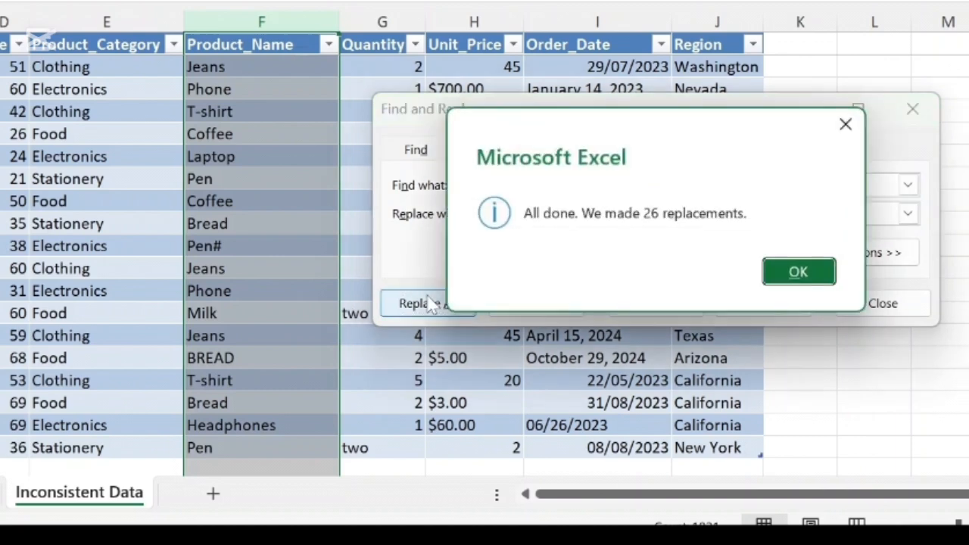
{"action": "left_click", "coordinate": [796, 274]}
{"action": "left_click", "coordinate": [483, 184]}
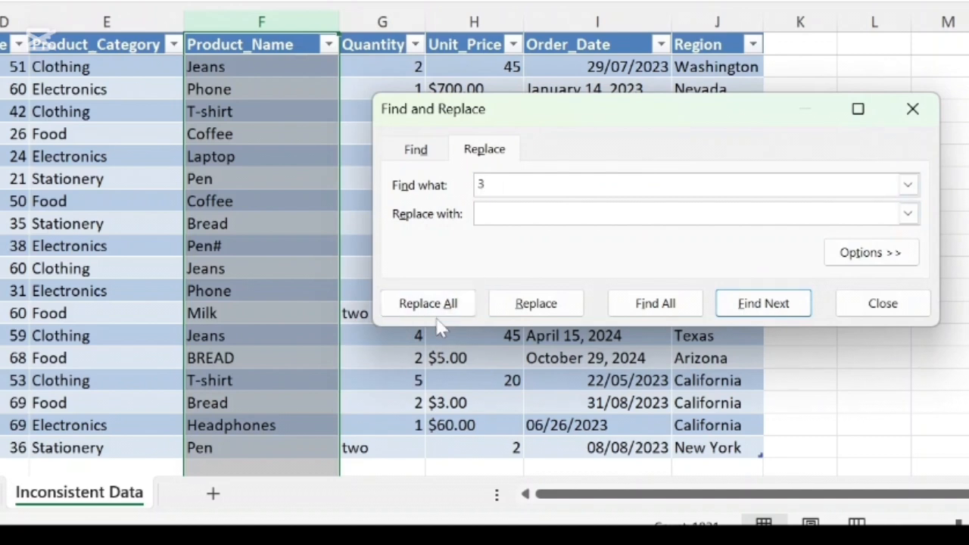
{"action": "left_click", "coordinate": [432, 303]}
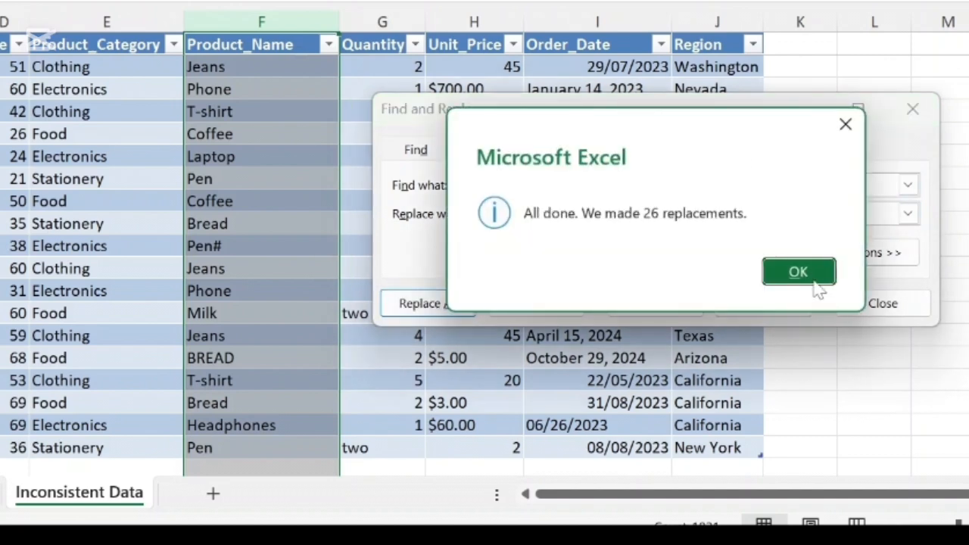
{"action": "left_click", "coordinate": [798, 272]}
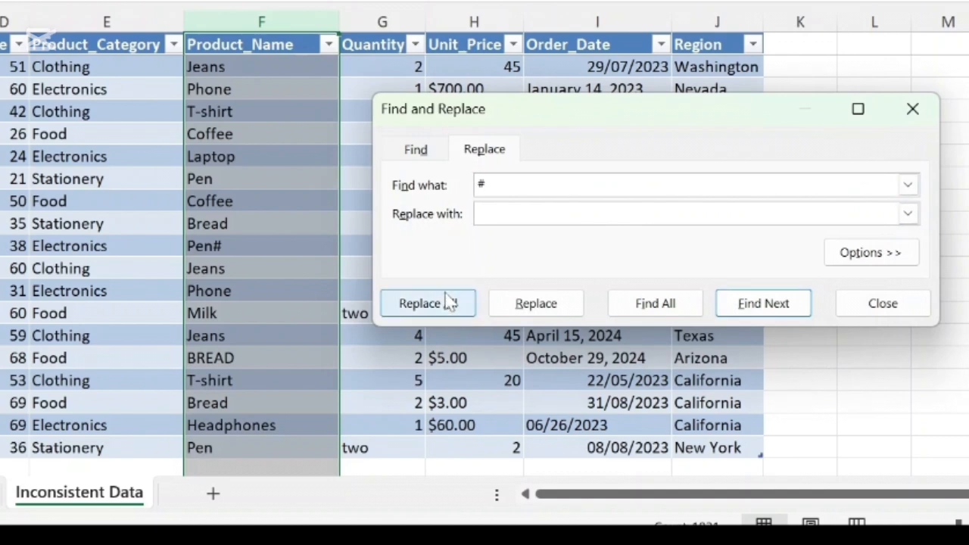
Step: Replace every "#" in the Product_Name column with nothing and close Find and Replace
{"action": "left_click", "coordinate": [424, 305]}
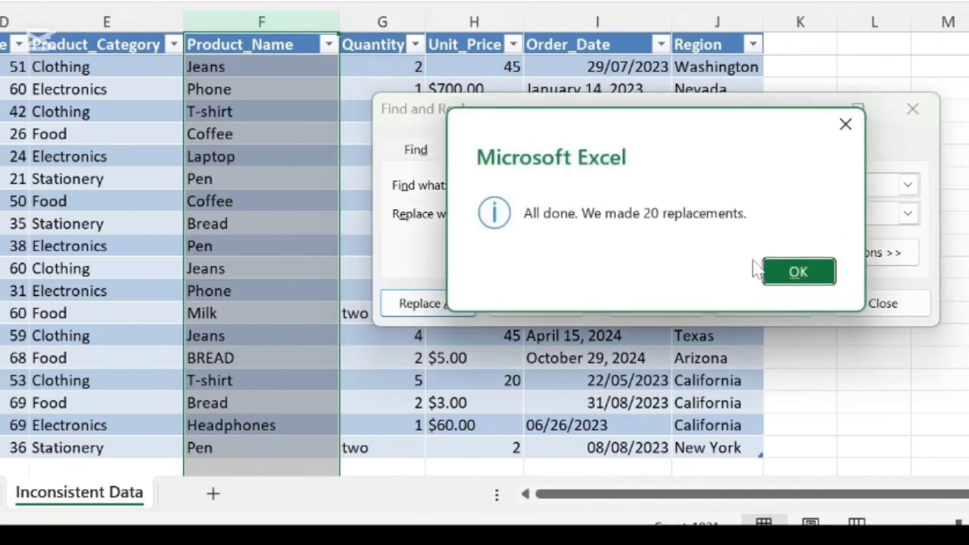
{"action": "left_click", "coordinate": [806, 277]}
{"action": "left_click", "coordinate": [886, 304]}
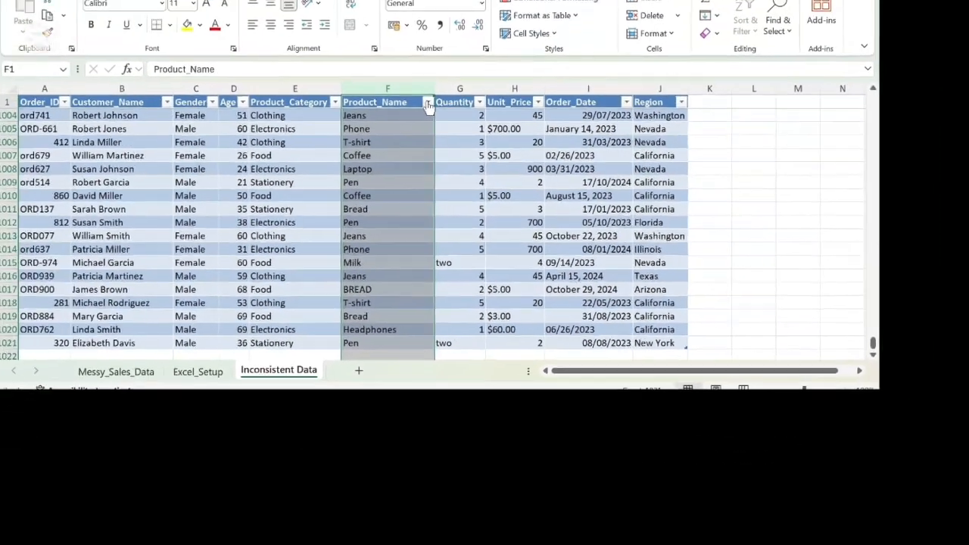
Step: Check the distinct Product_Name values in the column's filter again for remaining case inconsistencies, leaving all values selected
{"action": "left_click", "coordinate": [428, 105]}
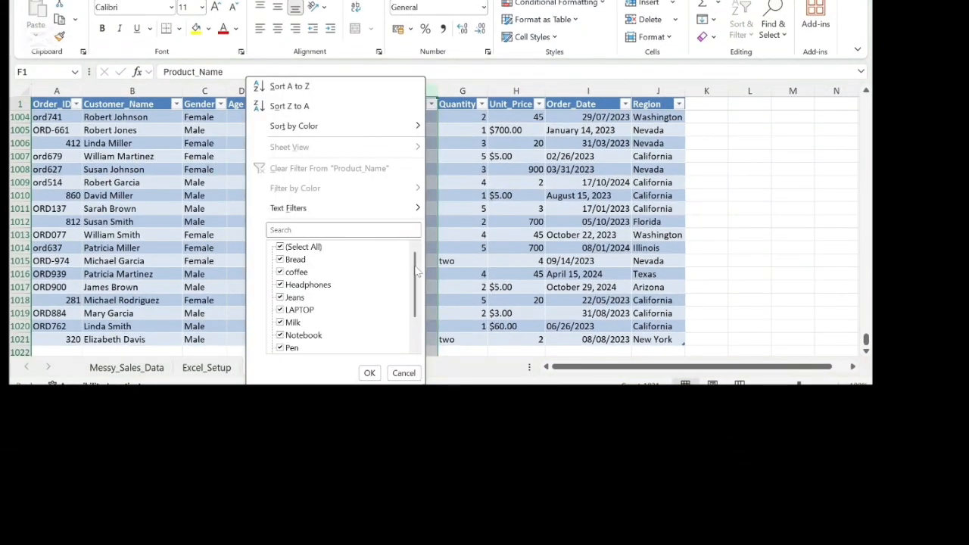
{"action": "left_click_drag", "start_coordinate": [416, 267], "coordinate": [413, 236]}
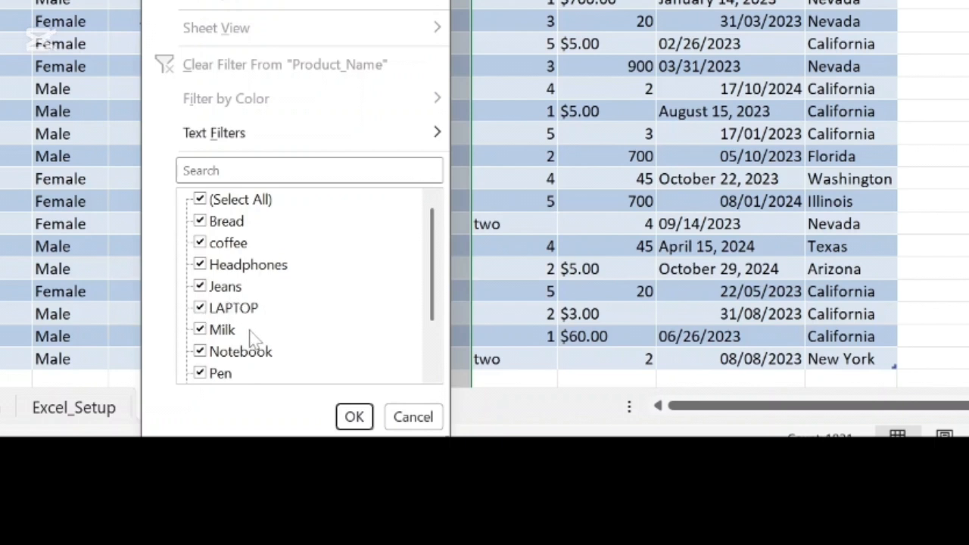
{"action": "scroll", "coordinate": [252, 337], "scroll_direction": "down", "scroll_amount": 1}
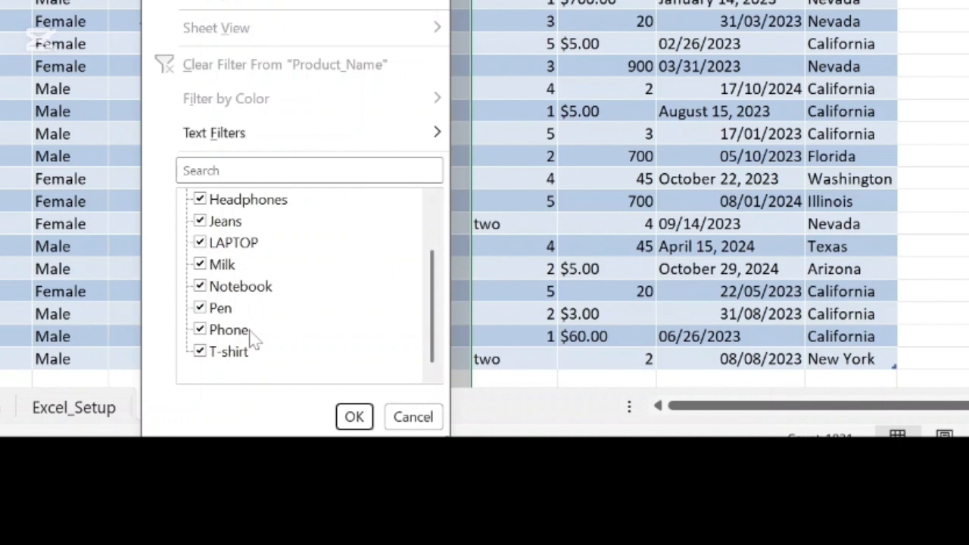
{"action": "scroll", "coordinate": [252, 338], "scroll_direction": "up", "scroll_amount": 1}
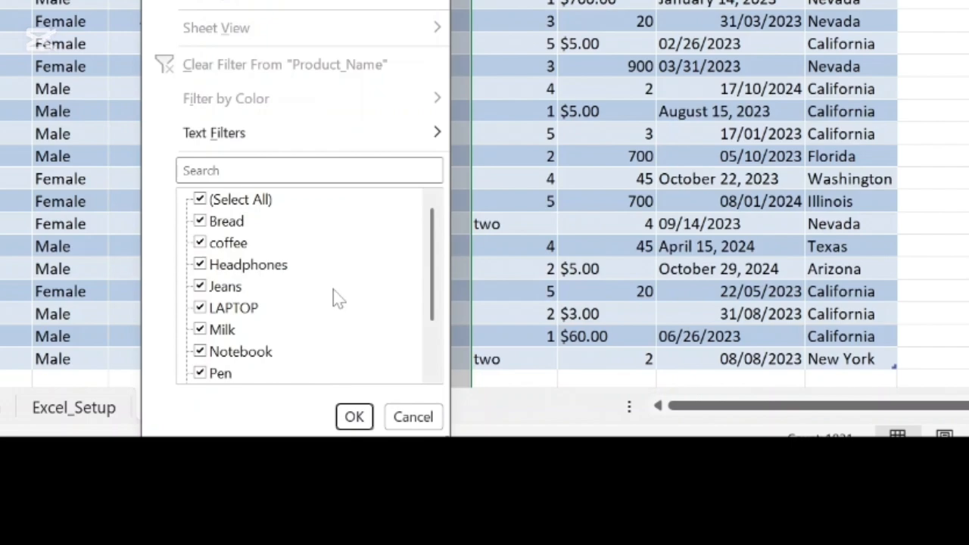
{"action": "left_click", "coordinate": [353, 417]}
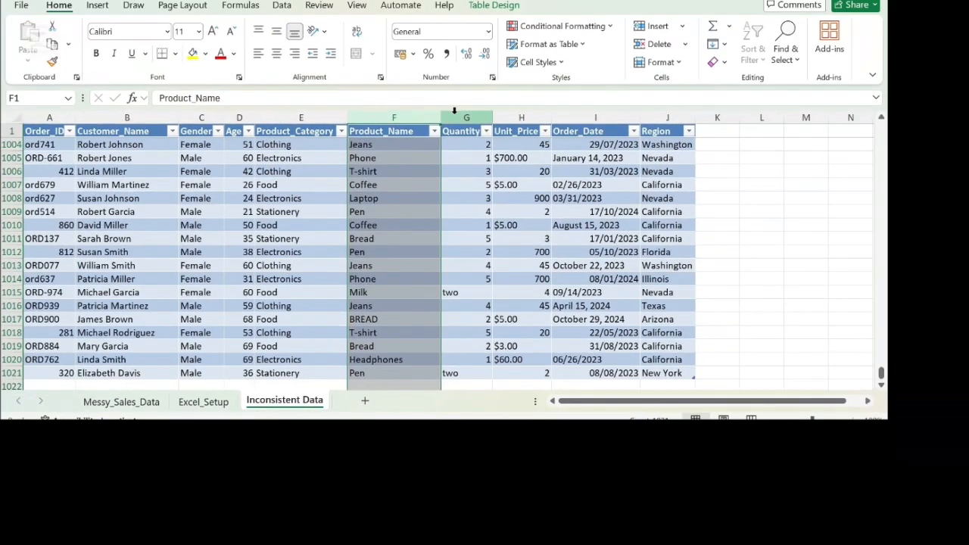
Step: Insert an empty table column between Product_Name and Quantity
{"action": "left_click", "coordinate": [475, 28]}
{"action": "right_click", "coordinate": [475, 28]}
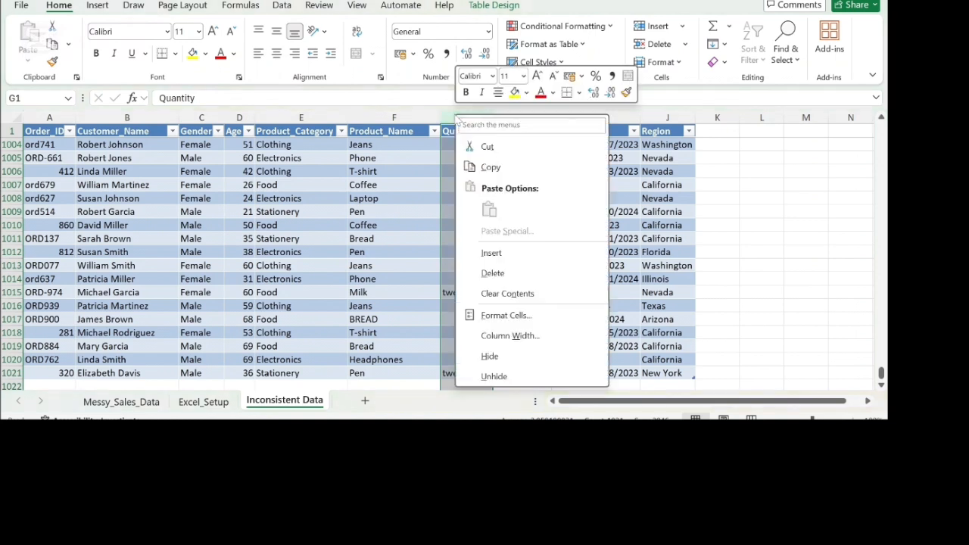
{"action": "left_click", "coordinate": [506, 258]}
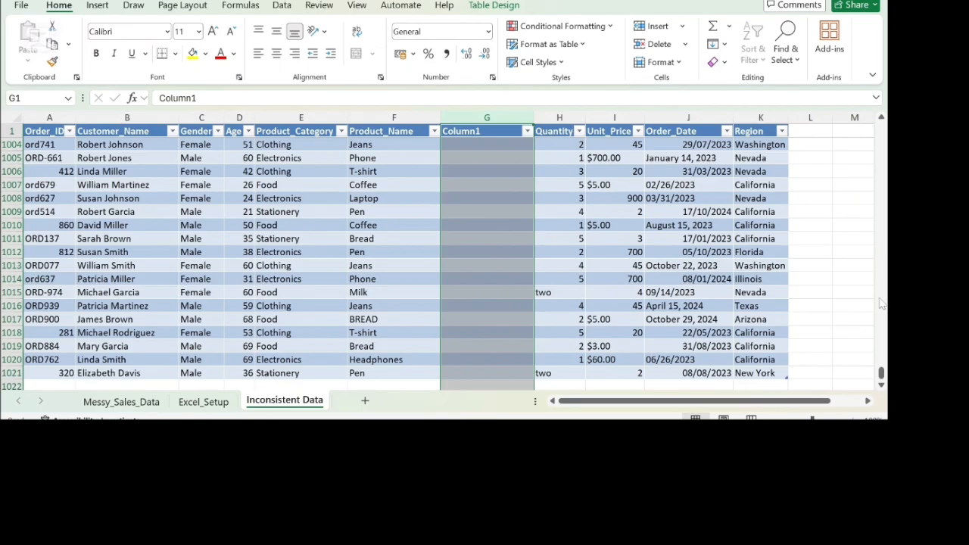
Step: Enter the formula =PROPER(TRIM(CLEAN(F2))) in G2 of the new column to clean the product names
{"action": "left_click_drag", "start_coordinate": [881, 371], "coordinate": [880, 113]}
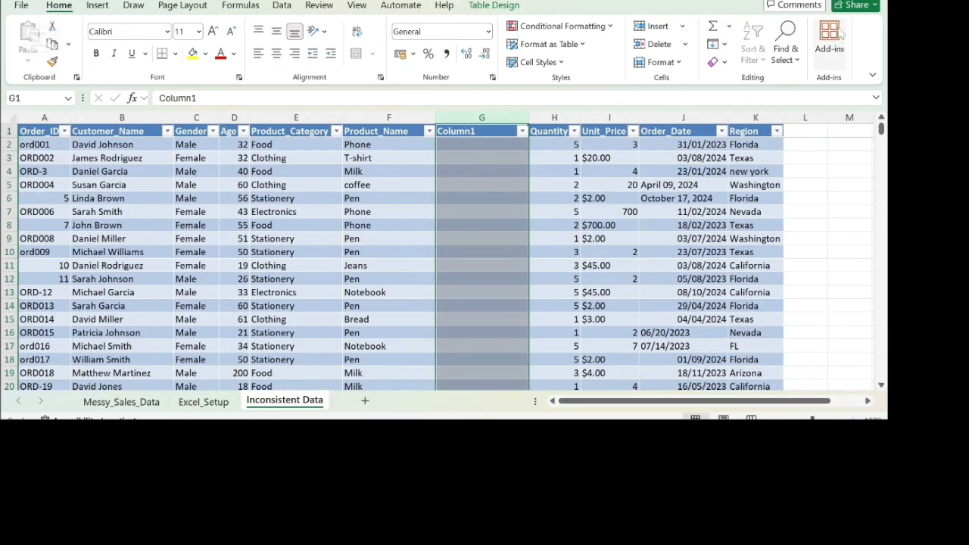
{"action": "left_click", "coordinate": [491, 149]}
{"action": "type", "text": "=prope"}
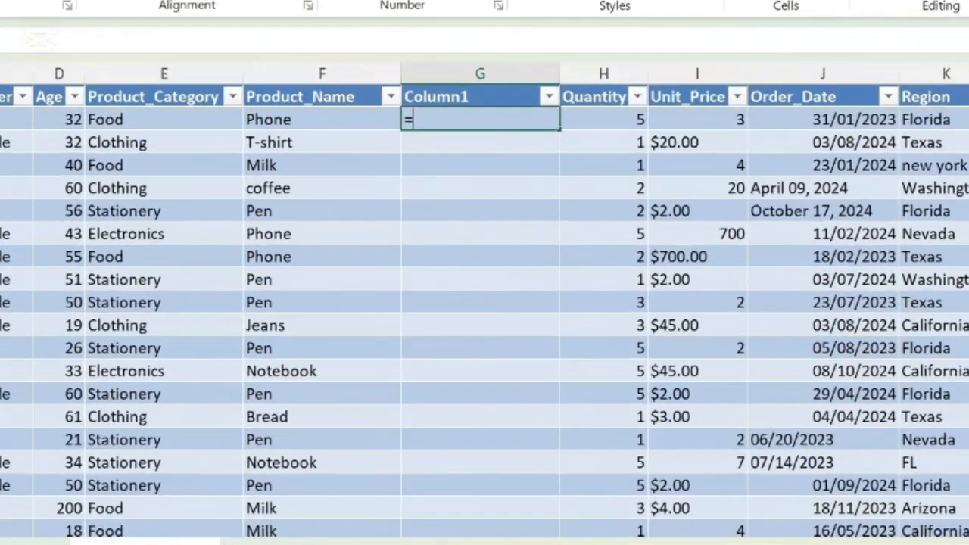
{"action": "type", "text": "r("}
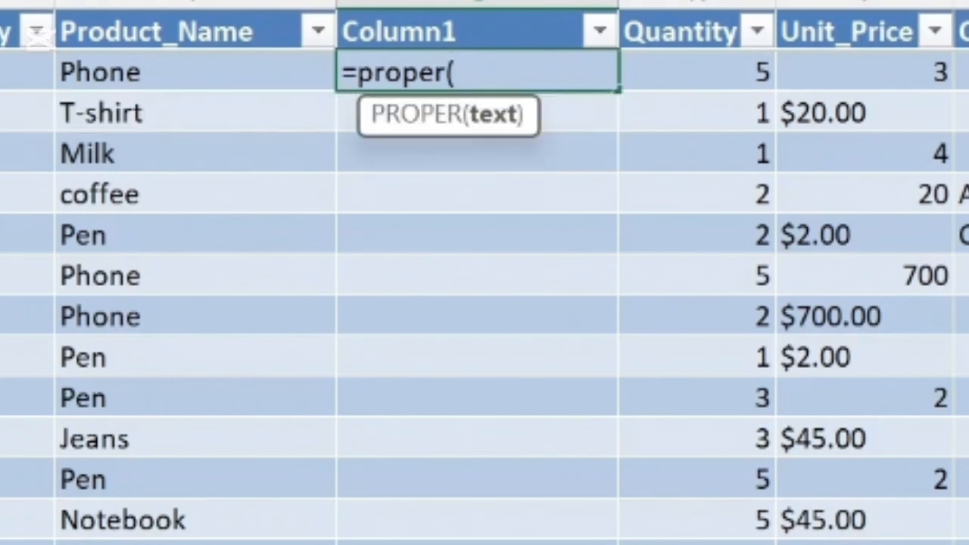
{"action": "type", "text": "trim("}
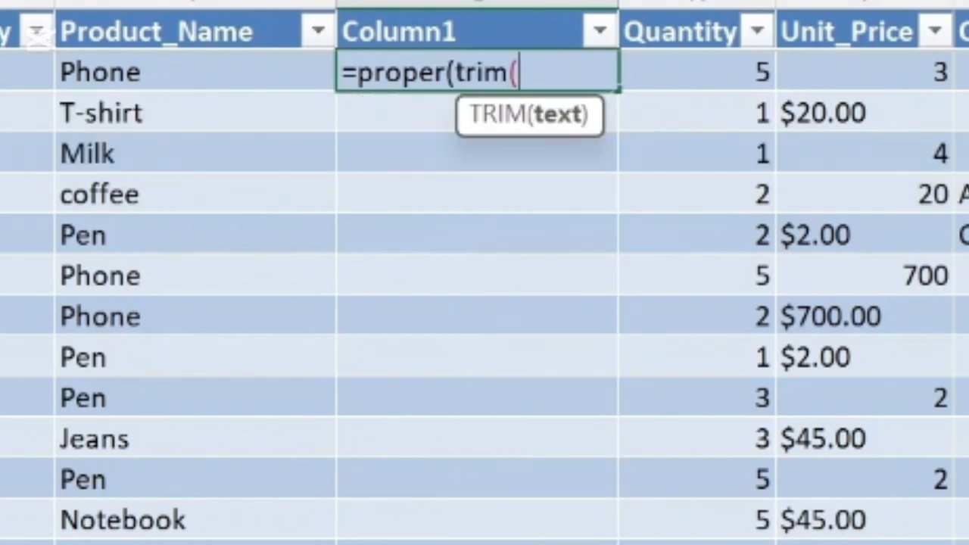
{"action": "type", "text": "clean("}
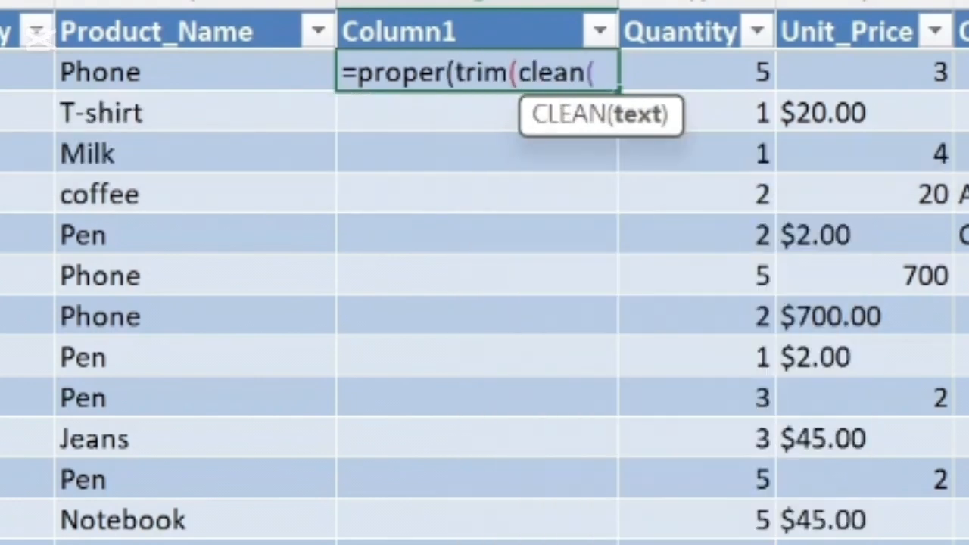
{"action": "type", "text": "f2)))"}
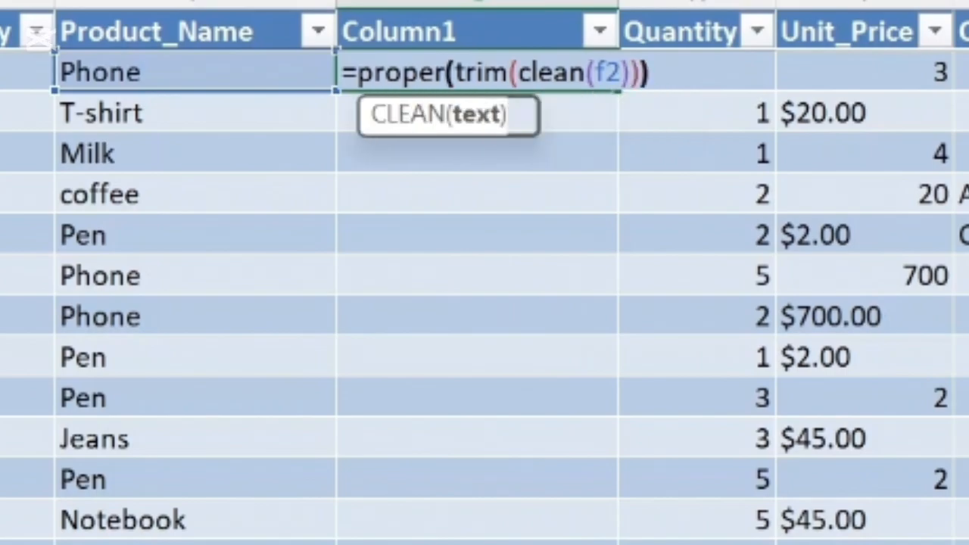
{"action": "key", "text": "Return"}
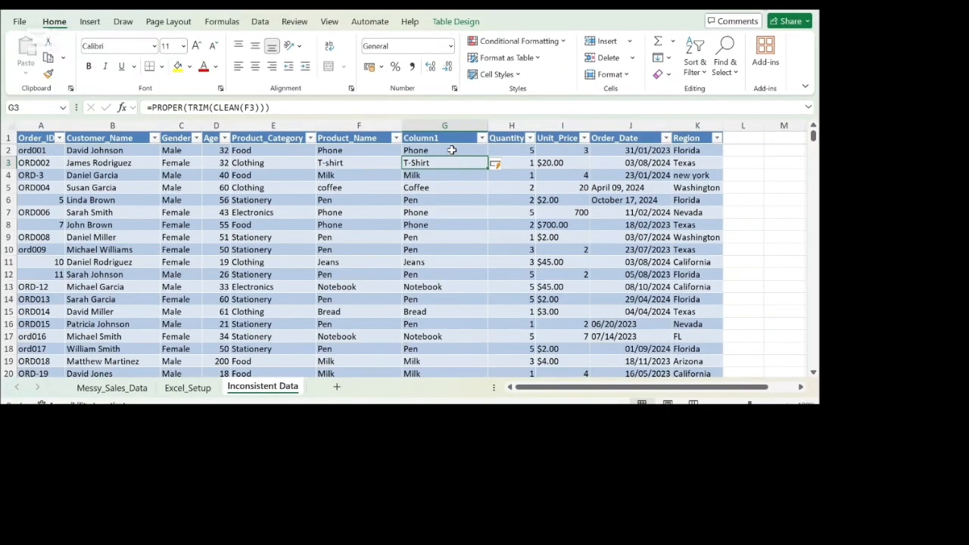
Step: Convert the cleaned product name formulas from G2 down to the last table row into static values
{"action": "left_click", "coordinate": [451, 150]}
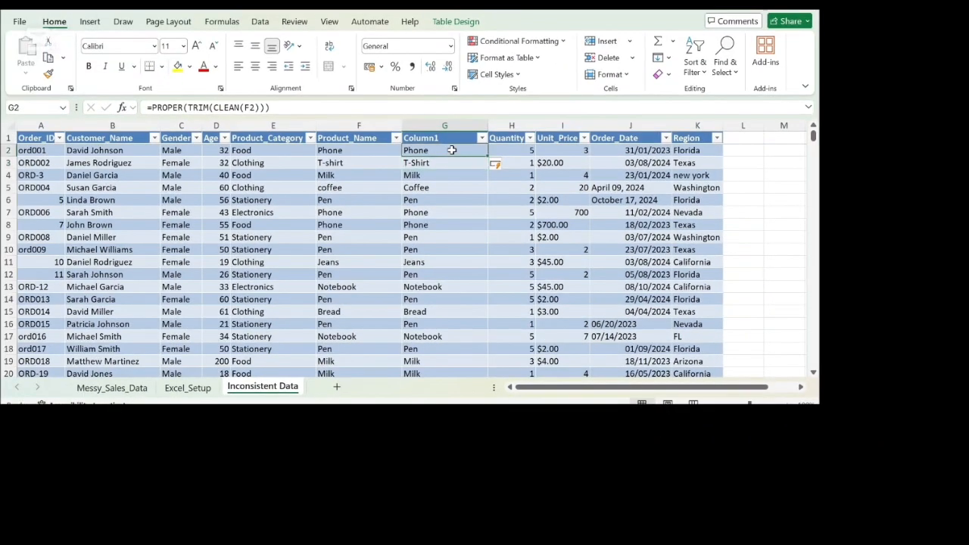
{"action": "key", "text": "ctrl+shift+Down"}
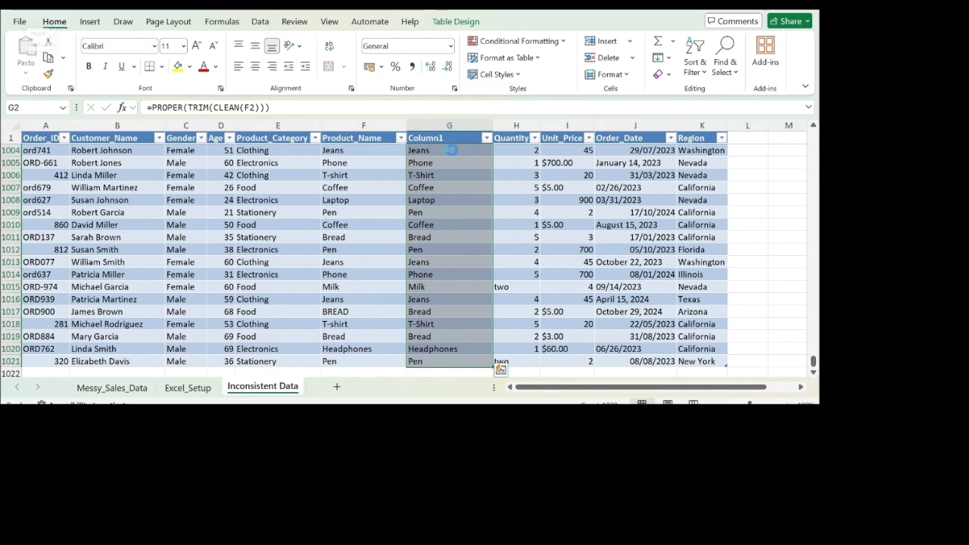
{"action": "key", "text": "ctrl+c"}
{"action": "right_click", "coordinate": [451, 151]}
{"action": "left_click", "coordinate": [505, 119]}
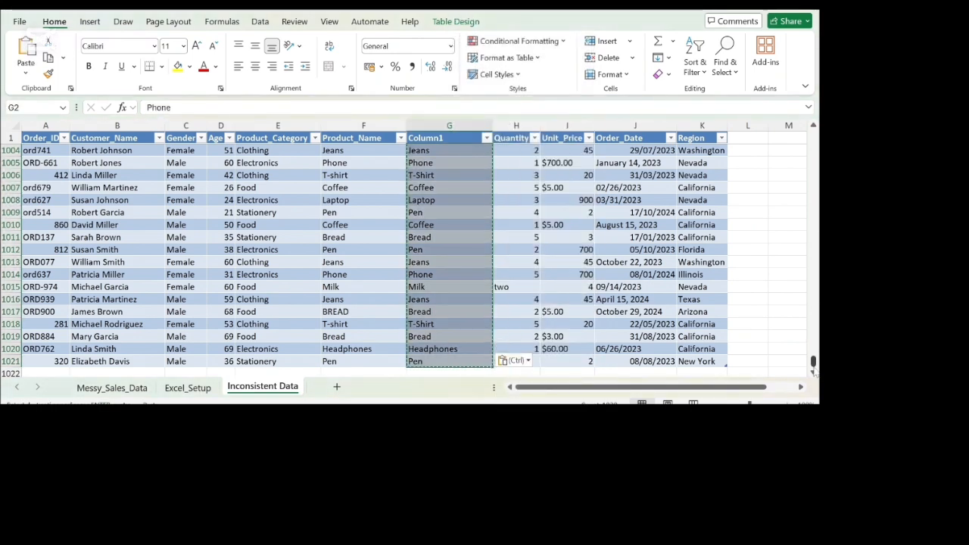
Step: Delete the original Product_Name column F
{"action": "left_click_drag", "start_coordinate": [813, 365], "coordinate": [812, 134]}
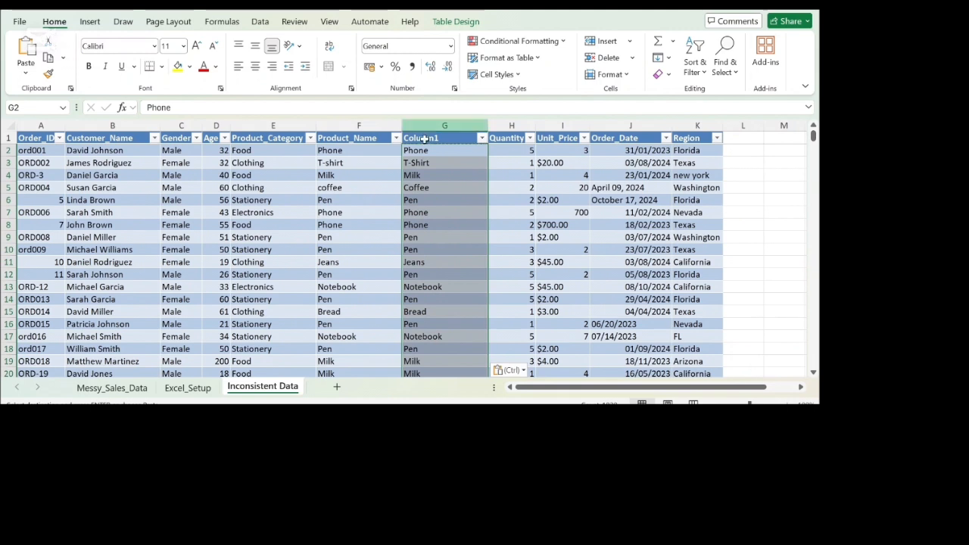
{"action": "left_click", "coordinate": [350, 123]}
{"action": "right_click", "coordinate": [350, 122]}
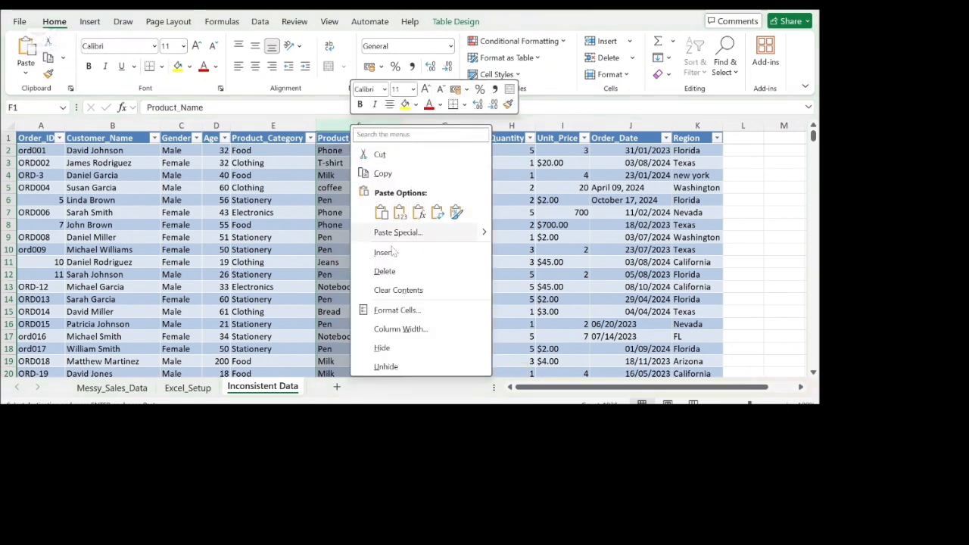
{"action": "left_click", "coordinate": [385, 271]}
Step: Rename the header of the cleaned product column in F1 as Product_Name
{"action": "double_click", "coordinate": [368, 139]}
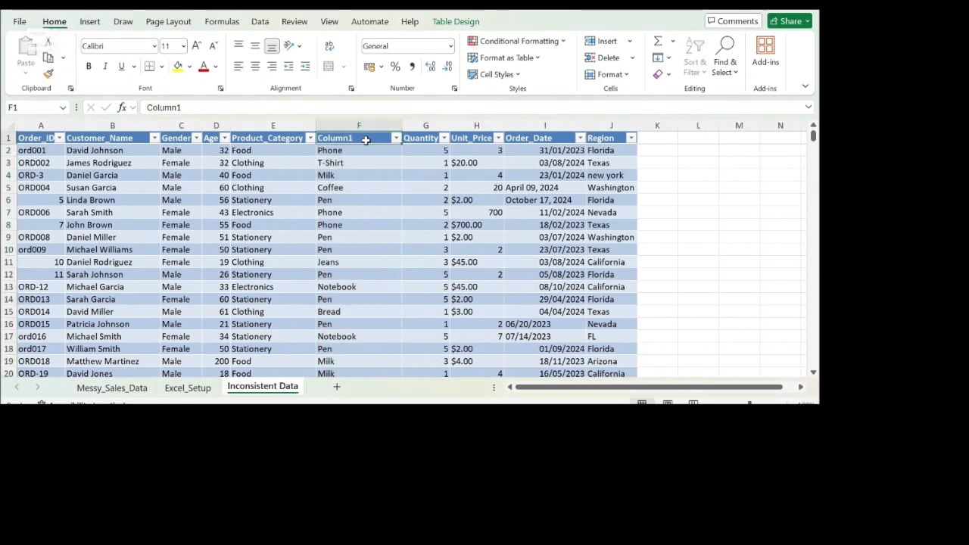
{"action": "key", "text": "BackSpace"}
{"action": "key", "text": "BackSpace"}
{"action": "key", "text": "BackSpace"}
{"action": "key", "text": "BackSpace"}
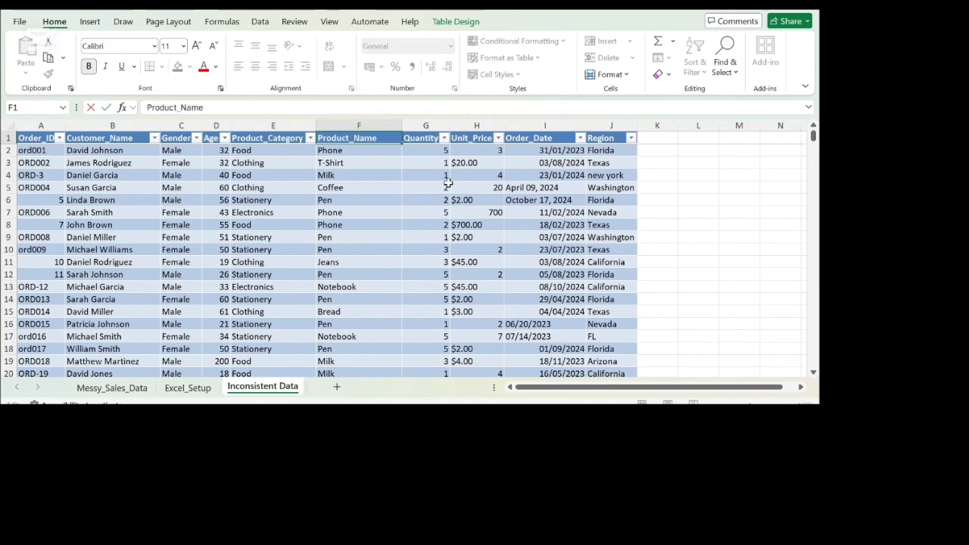
{"action": "left_click", "coordinate": [654, 186]}
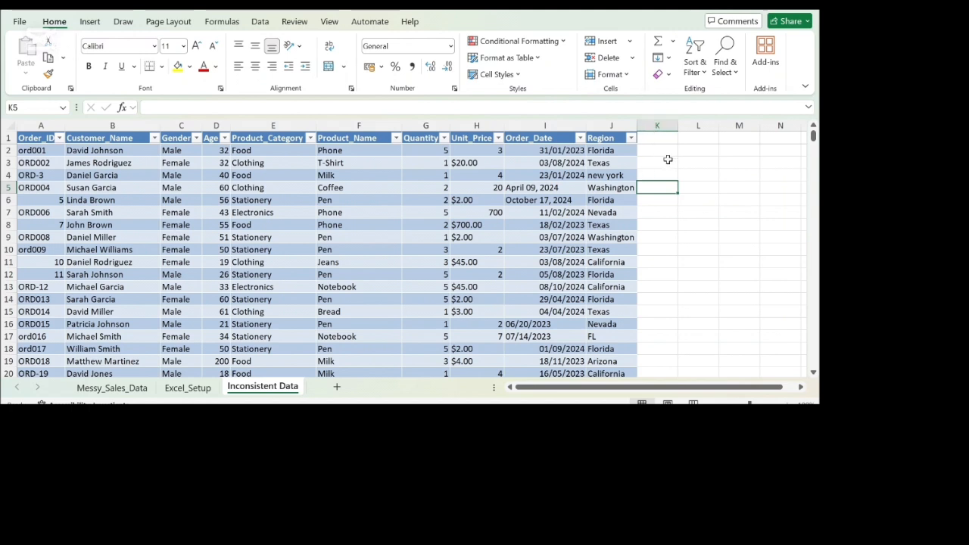
{"action": "left_click", "coordinate": [655, 151]}
{"action": "left_click", "coordinate": [654, 135]}
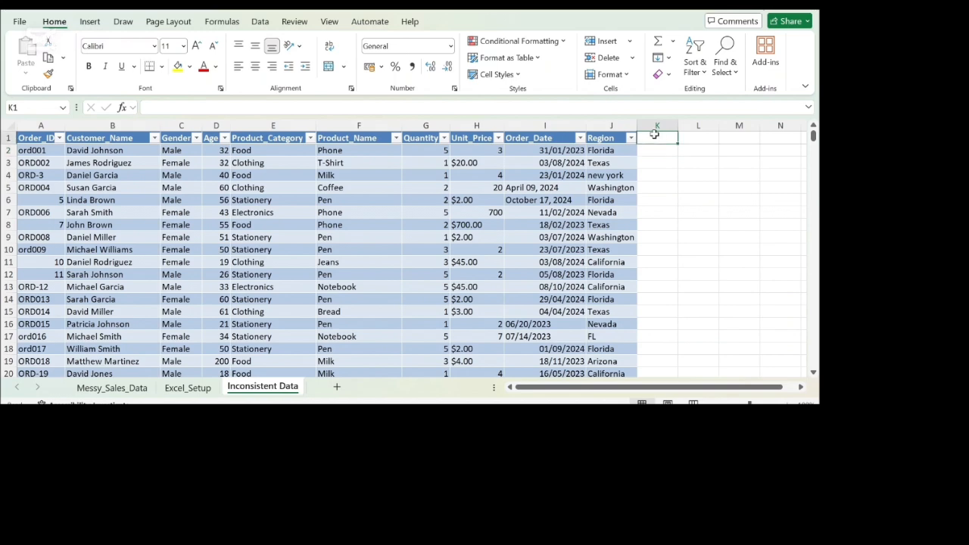
{"action": "type", "text": "Regio"}
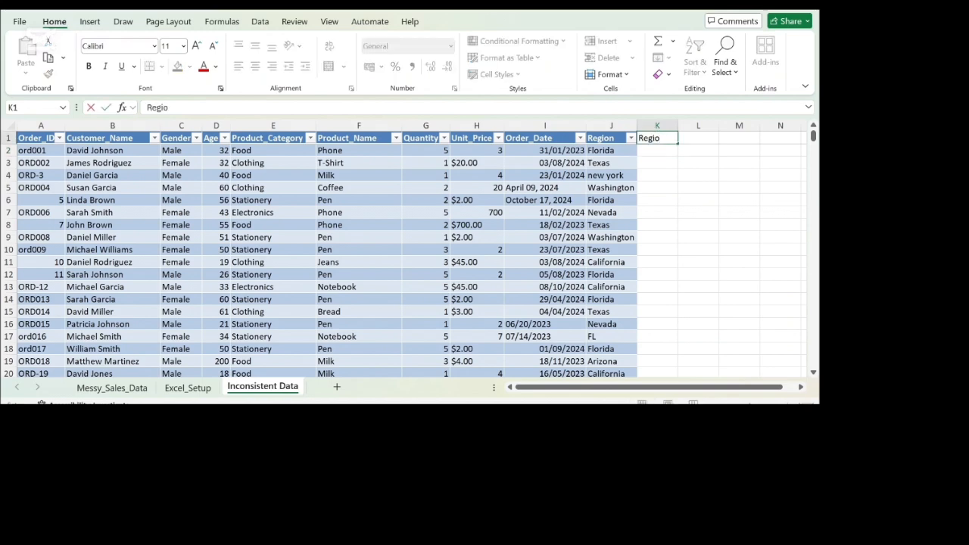
Step: Review the distinct Region values in the column's filter for mixed state names and abbreviations
{"action": "left_click", "coordinate": [631, 141]}
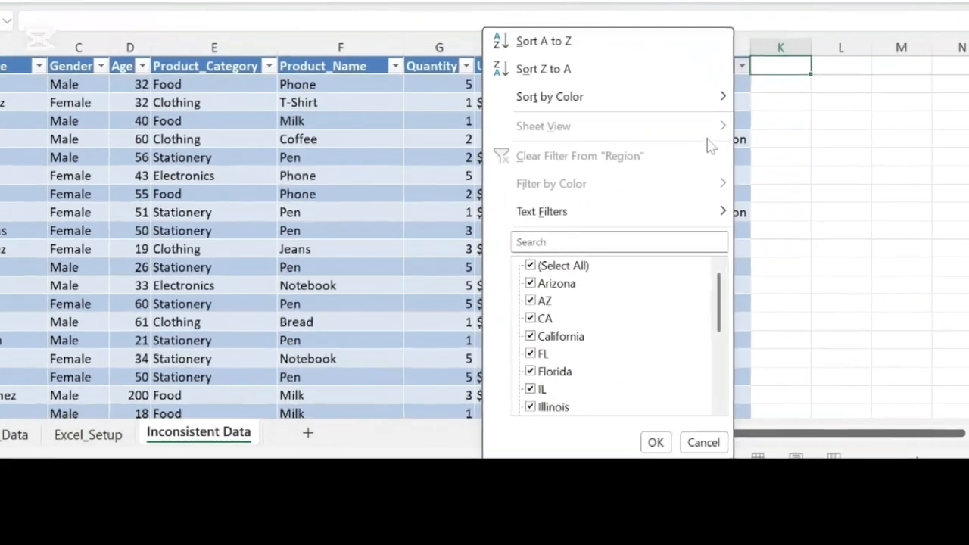
{"action": "scroll", "coordinate": [719, 265], "scroll_direction": "down", "scroll_amount": 5}
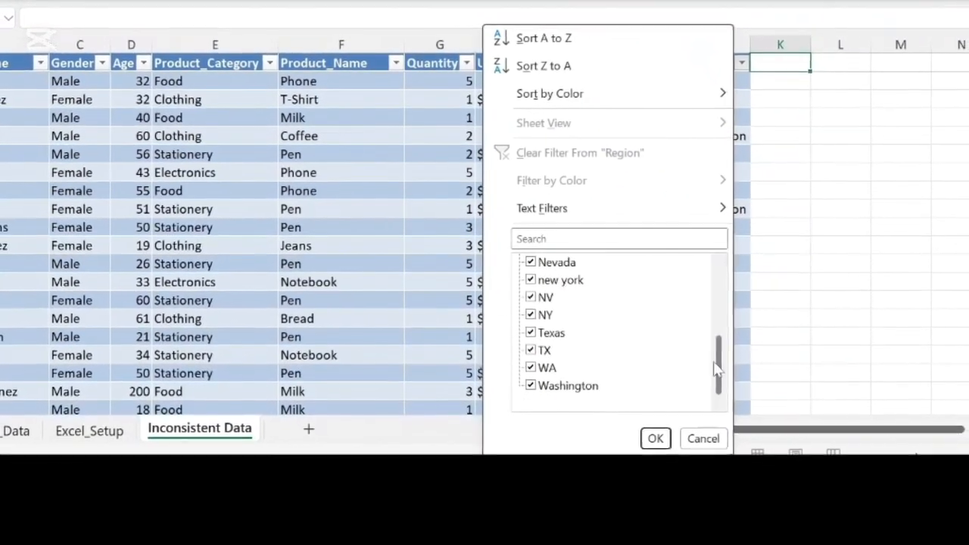
{"action": "scroll", "coordinate": [715, 267], "scroll_direction": "up", "scroll_amount": 5}
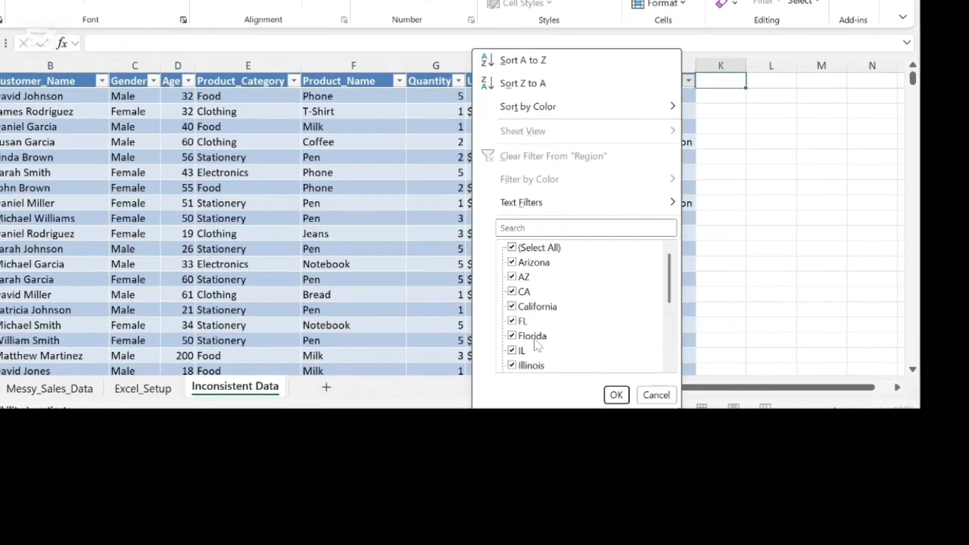
{"action": "scroll", "coordinate": [536, 340], "scroll_direction": "down", "scroll_amount": 3}
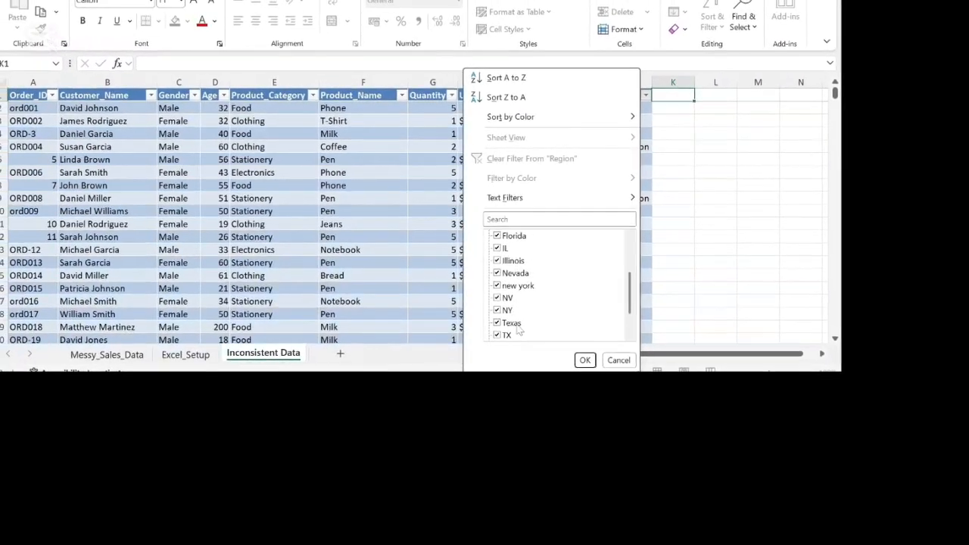
{"action": "left_click", "coordinate": [583, 357]}
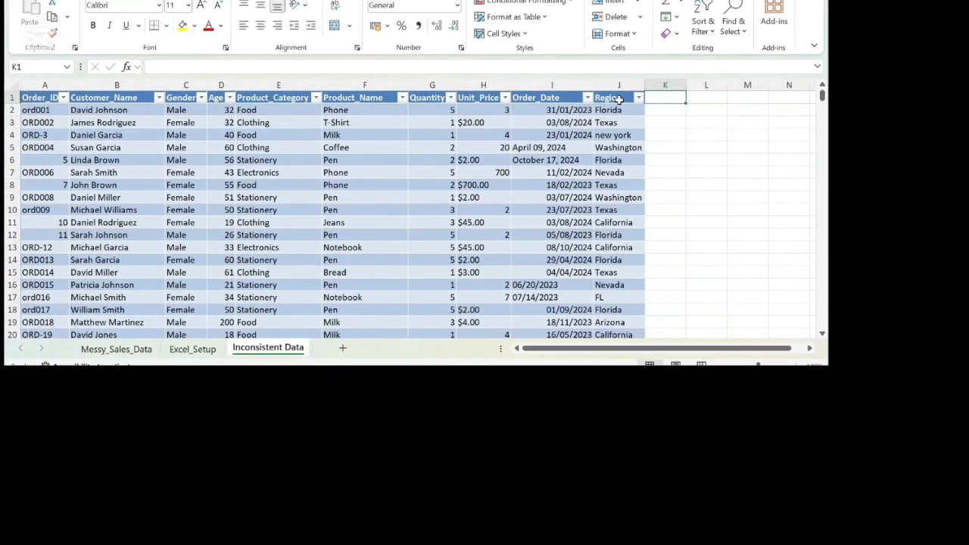
Step: Filter the Region column to show only the rows with the value AZ
{"action": "left_click", "coordinate": [618, 84]}
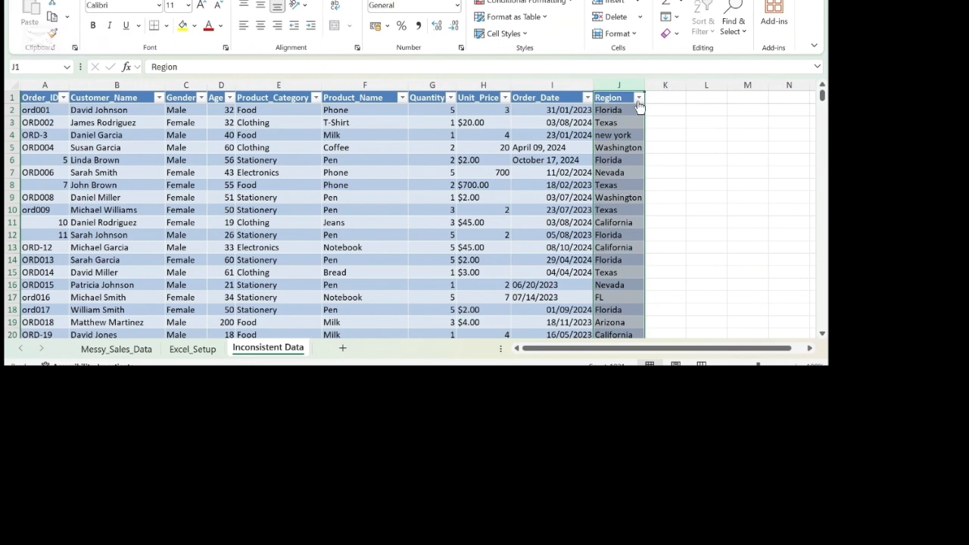
{"action": "left_click", "coordinate": [638, 99]}
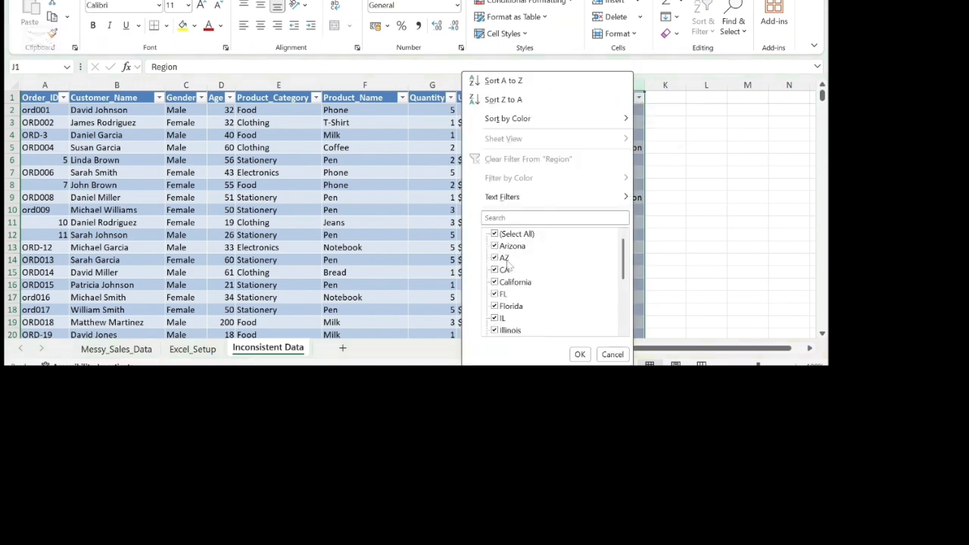
{"action": "left_click", "coordinate": [496, 234]}
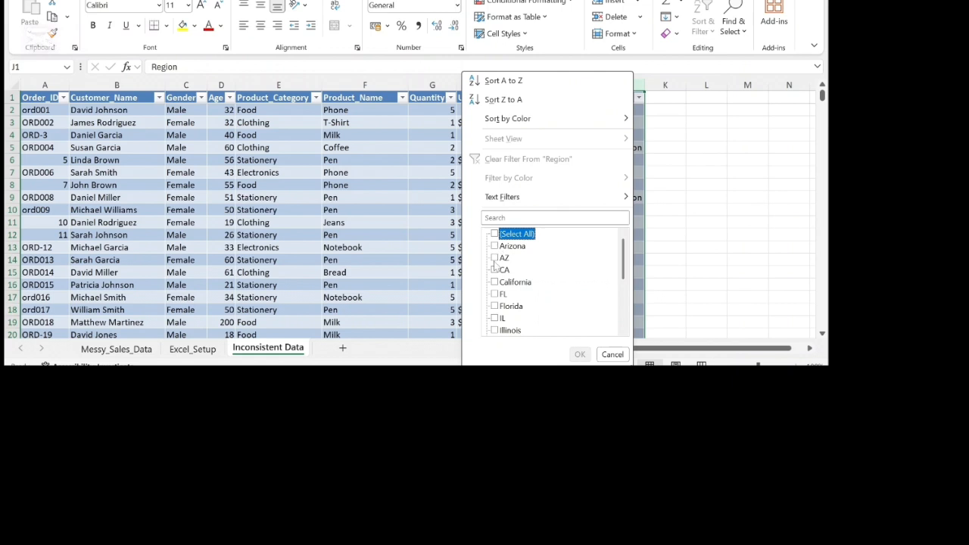
{"action": "left_click", "coordinate": [495, 258]}
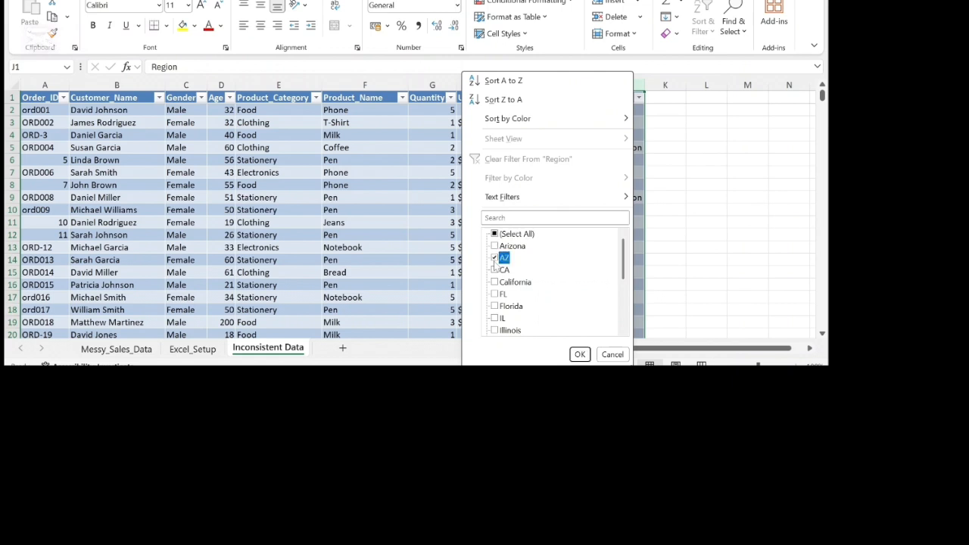
{"action": "left_click", "coordinate": [580, 355]}
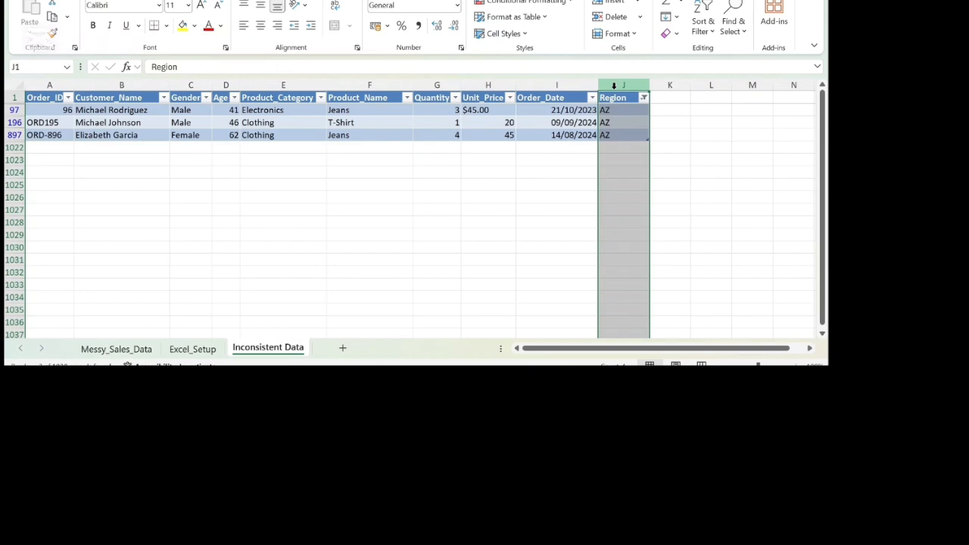
Step: Replace every AZ in the filtered Region column with Arizona
{"action": "key", "text": "ctrl+h"}
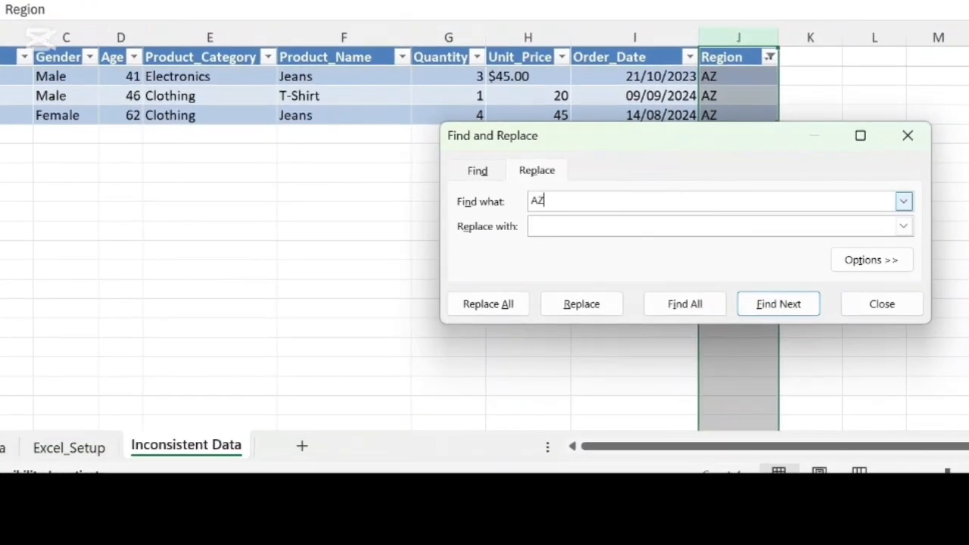
{"action": "key", "text": "Tab"}
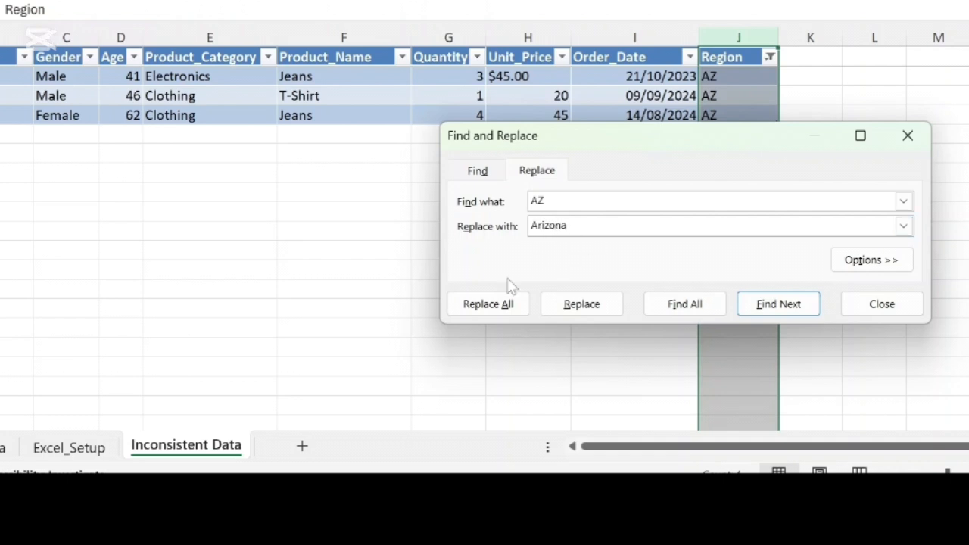
{"action": "left_click", "coordinate": [501, 302]}
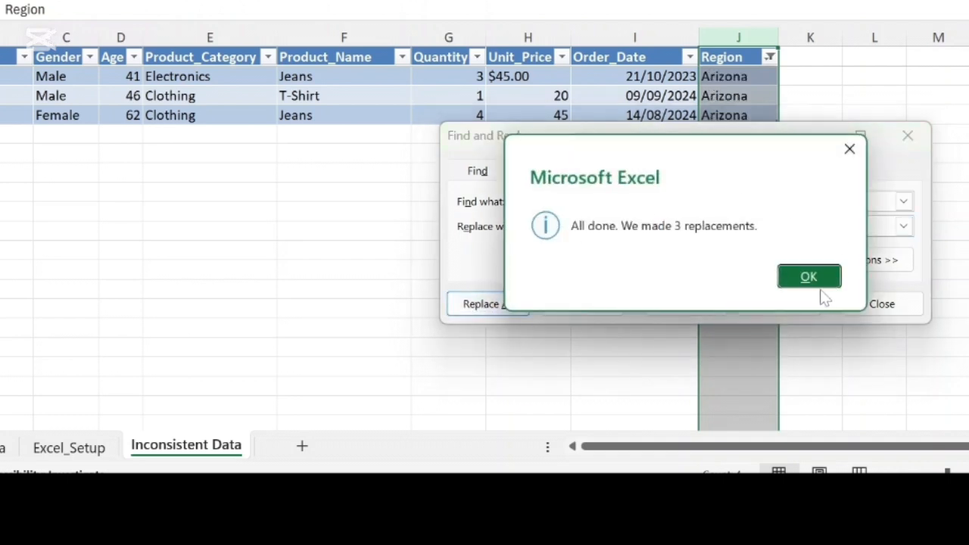
{"action": "left_click", "coordinate": [824, 281]}
Step: Filter the Region column to the rows with the value CA and replace every CA with California
{"action": "left_click_drag", "start_coordinate": [714, 139], "coordinate": [311, 164]}
{"action": "left_click", "coordinate": [770, 61]}
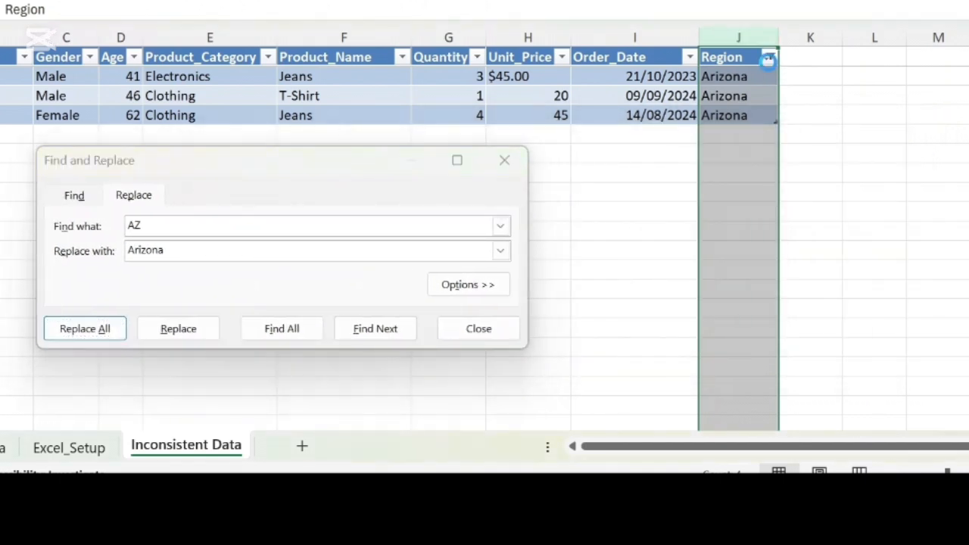
{"action": "left_click", "coordinate": [546, 306]}
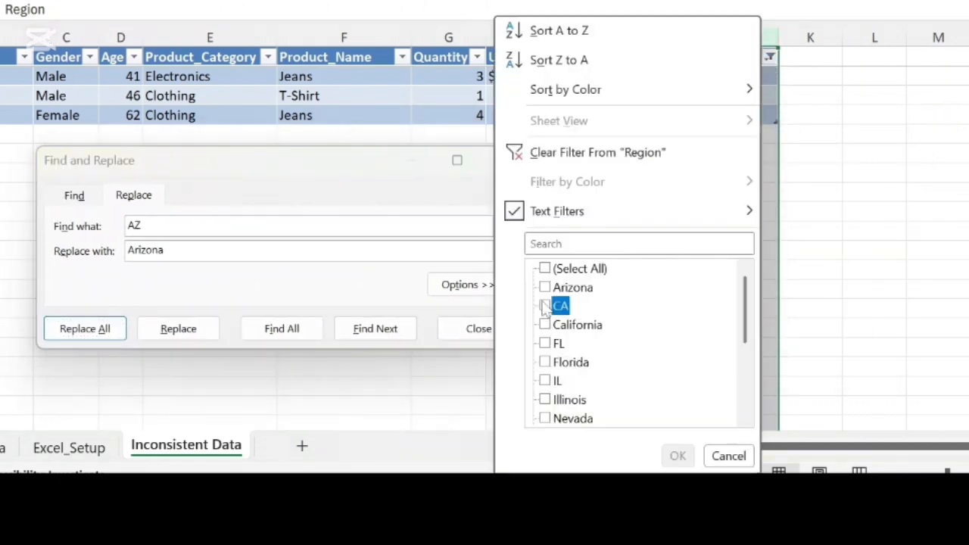
{"action": "left_click", "coordinate": [678, 456]}
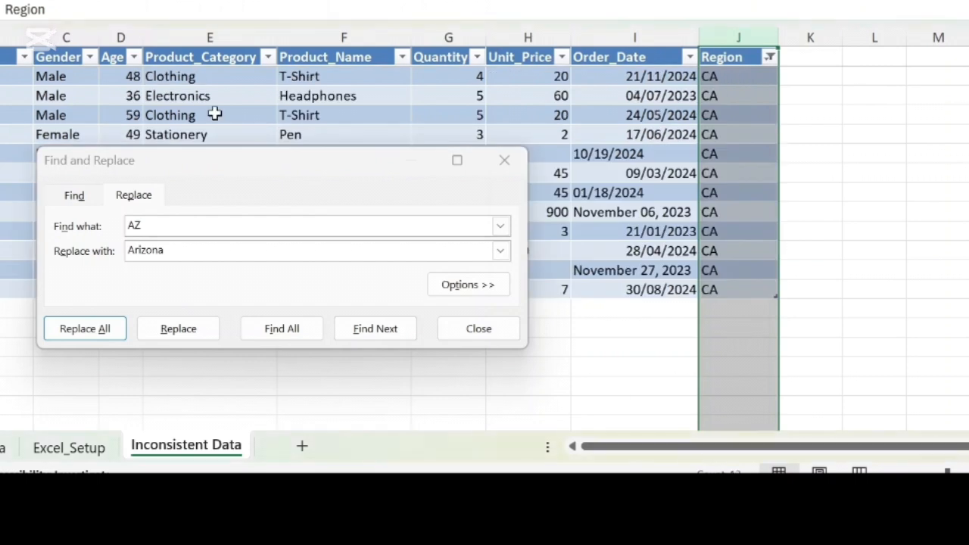
{"action": "left_click", "coordinate": [496, 226]}
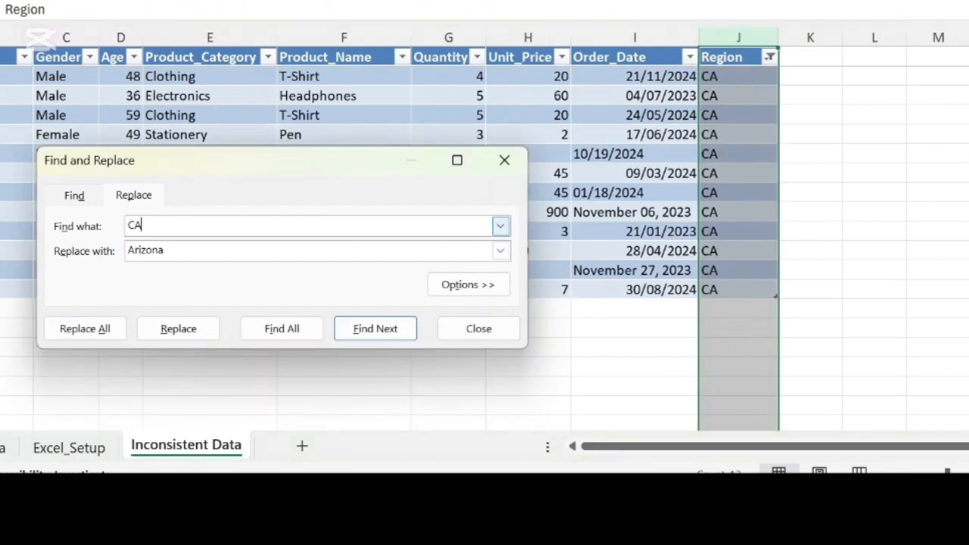
{"action": "left_click", "coordinate": [171, 250]}
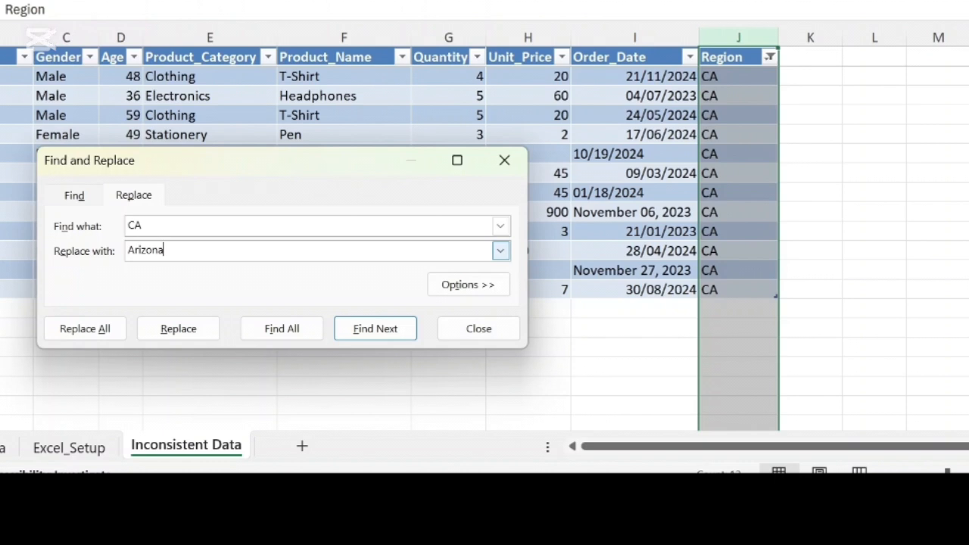
{"action": "key", "text": "BackSpace"}
{"action": "key", "text": "BackSpace"}
{"action": "key", "text": "BackSpace"}
{"action": "key", "text": "BackSpace"}
{"action": "key", "text": "BackSpace"}
{"action": "key", "text": "BackSpace"}
{"action": "left_click", "coordinate": [99, 331]}
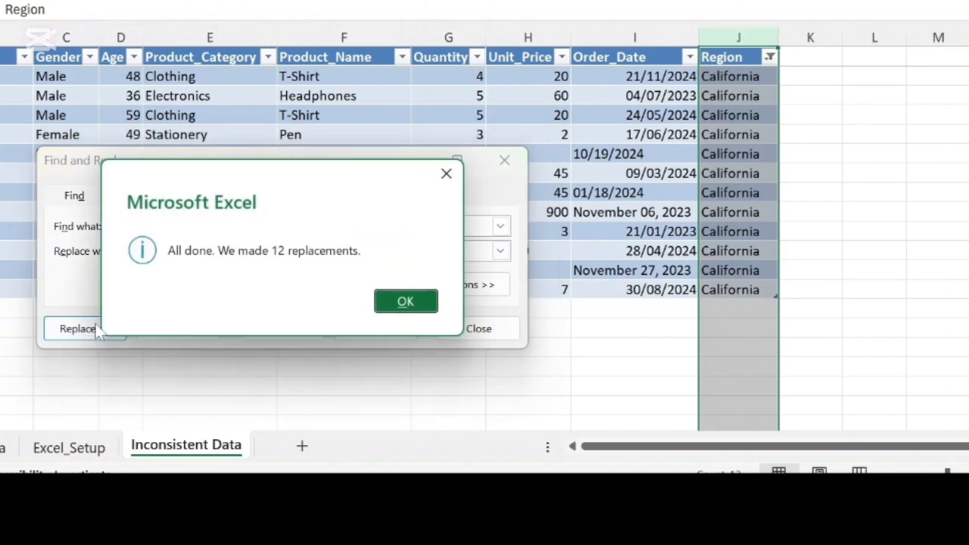
{"action": "left_click", "coordinate": [405, 300]}
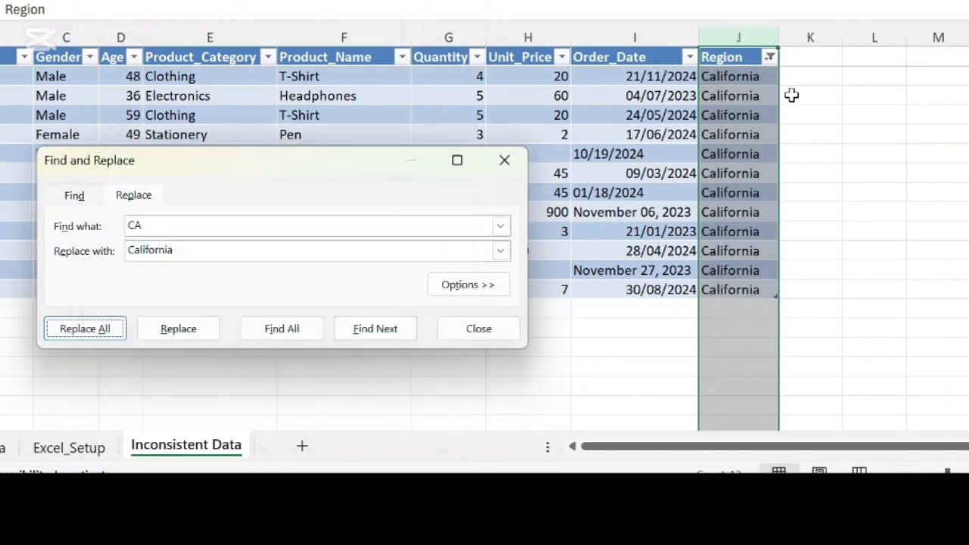
Step: Filter the Region column to the rows with the value FL and replace every FL with Florida
{"action": "left_click", "coordinate": [769, 57]}
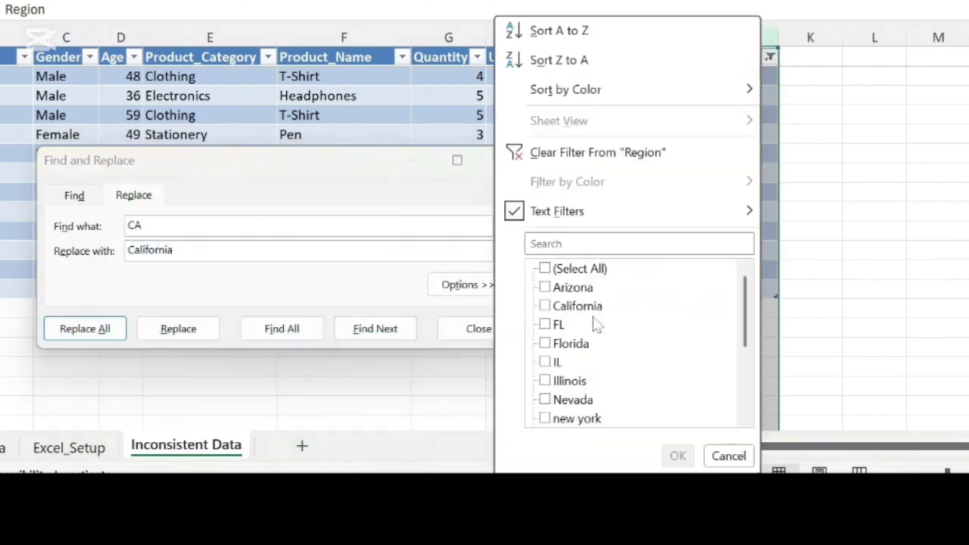
{"action": "left_click", "coordinate": [545, 326]}
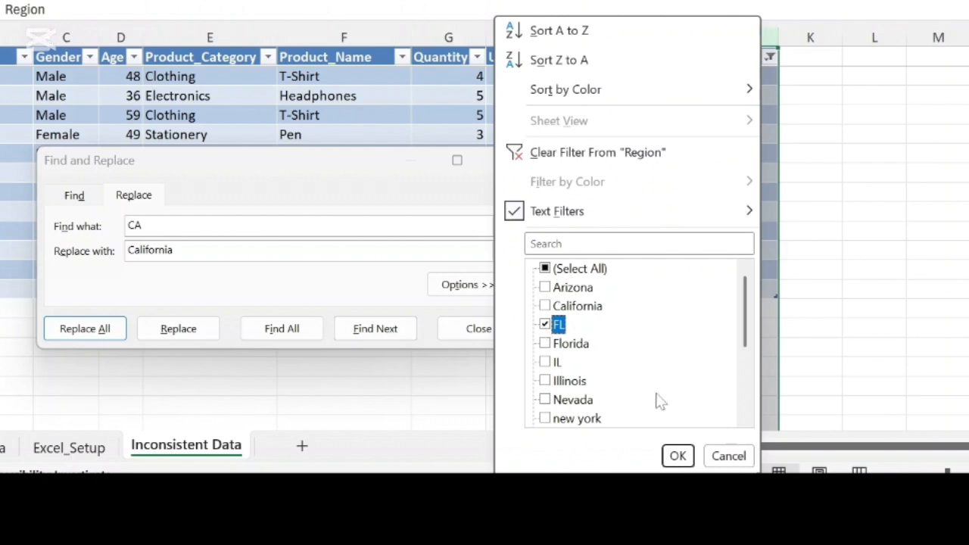
{"action": "left_click", "coordinate": [677, 457]}
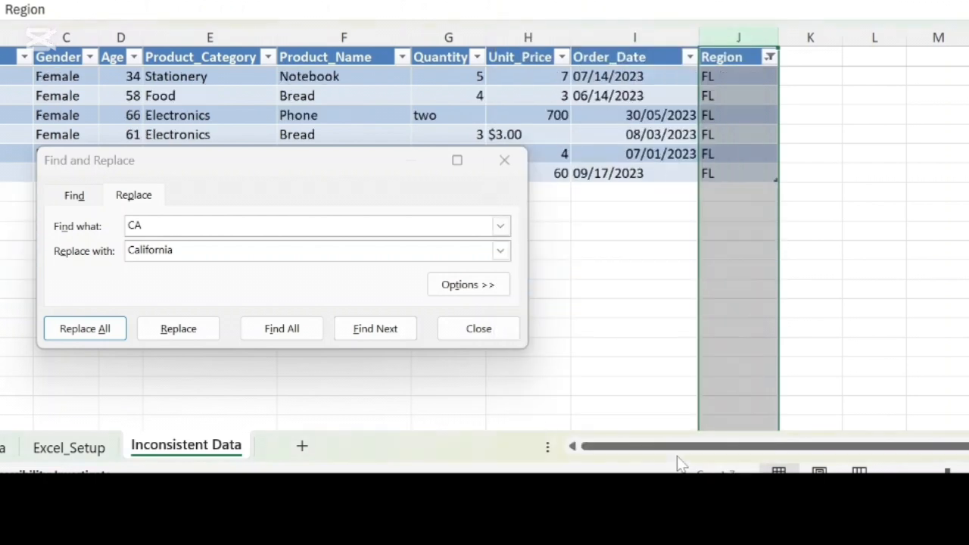
{"action": "left_click", "coordinate": [147, 225]}
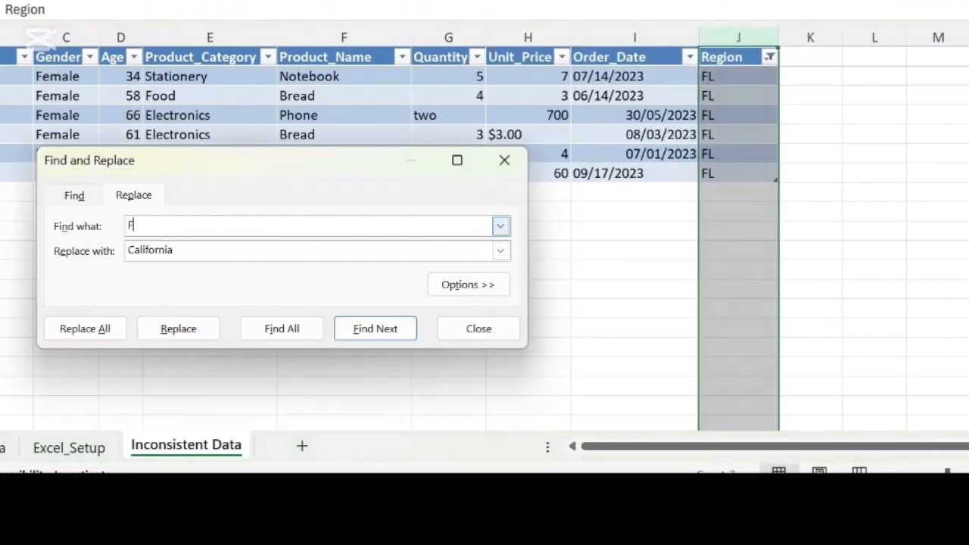
{"action": "left_click_drag", "start_coordinate": [198, 250], "coordinate": [66, 253]}
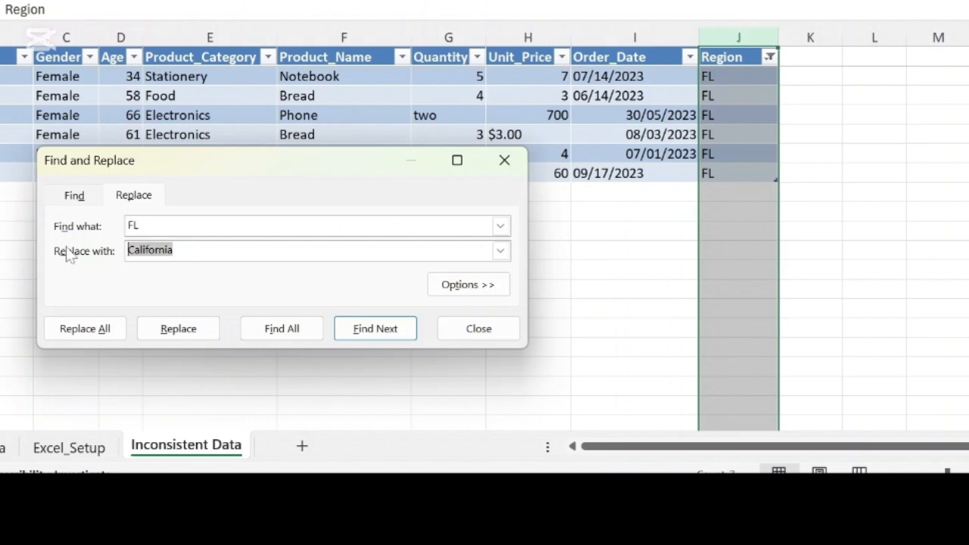
{"action": "type", "text": "Florida"}
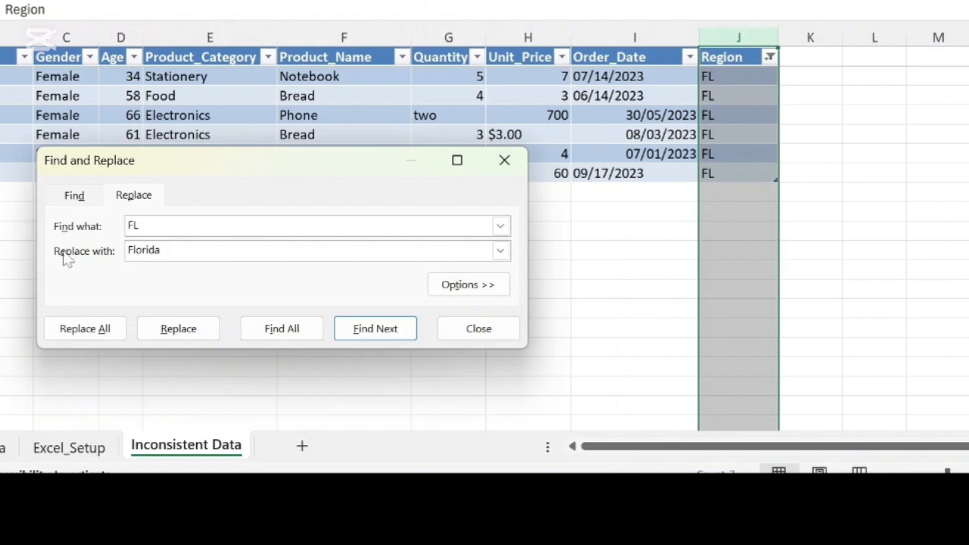
{"action": "left_click", "coordinate": [96, 329]}
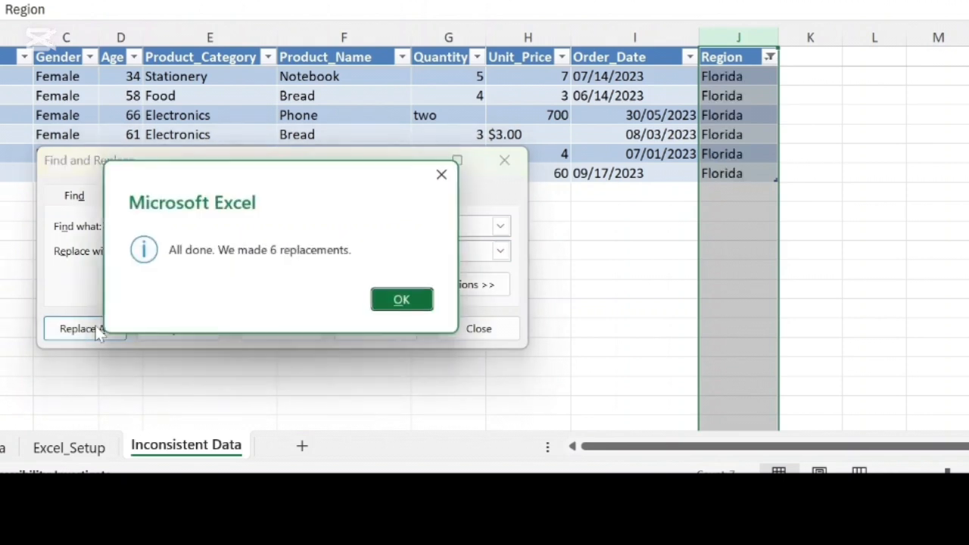
{"action": "left_click", "coordinate": [389, 303]}
Step: Filter the Region column to the rows with the value IL and replace every IL with Illinois
{"action": "left_click", "coordinate": [770, 58]}
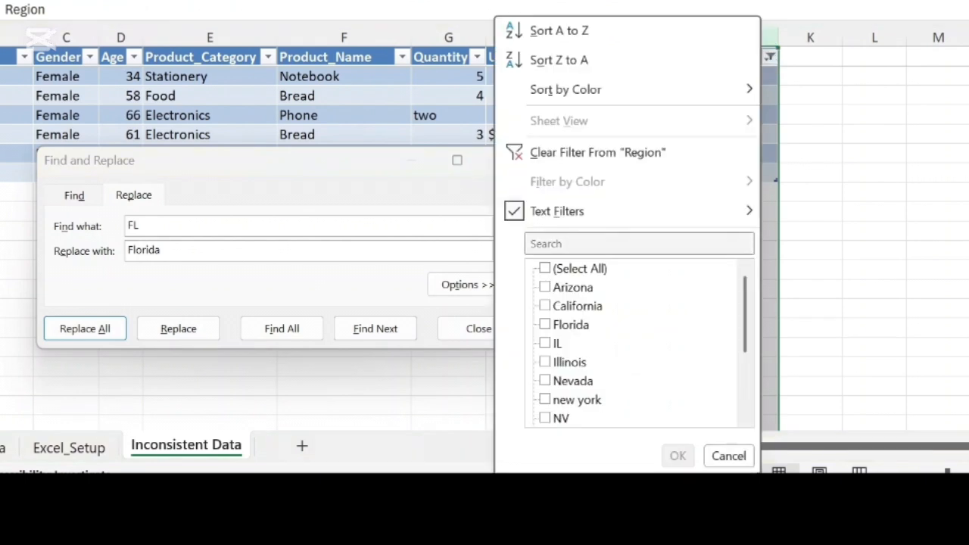
{"action": "left_click", "coordinate": [546, 343]}
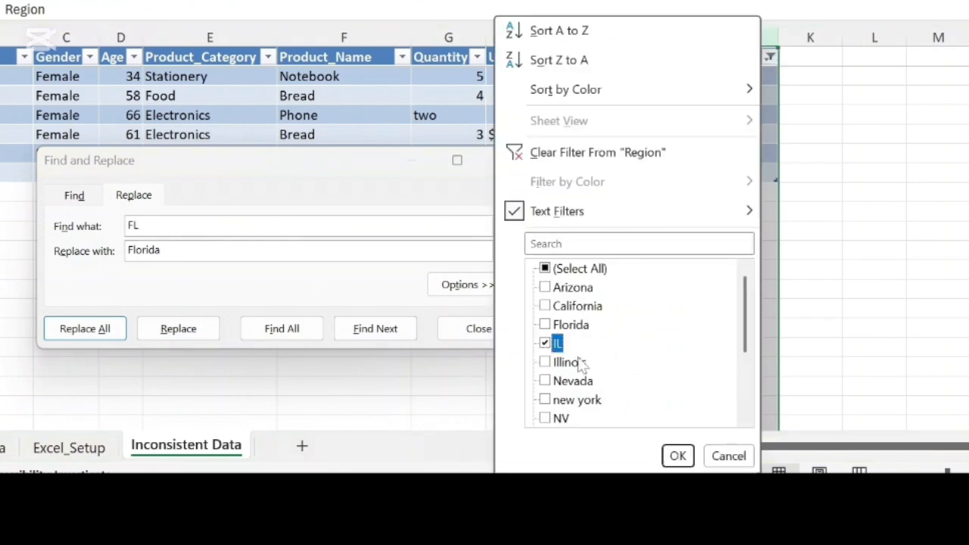
{"action": "left_click", "coordinate": [677, 456]}
{"action": "left_click", "coordinate": [155, 226]}
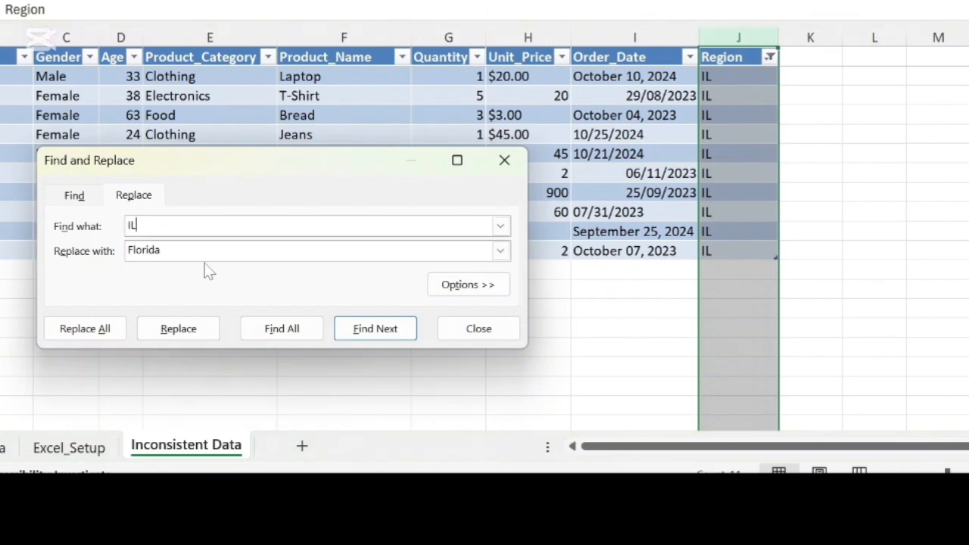
{"action": "key", "text": "Tab"}
{"action": "type", "text": "I"}
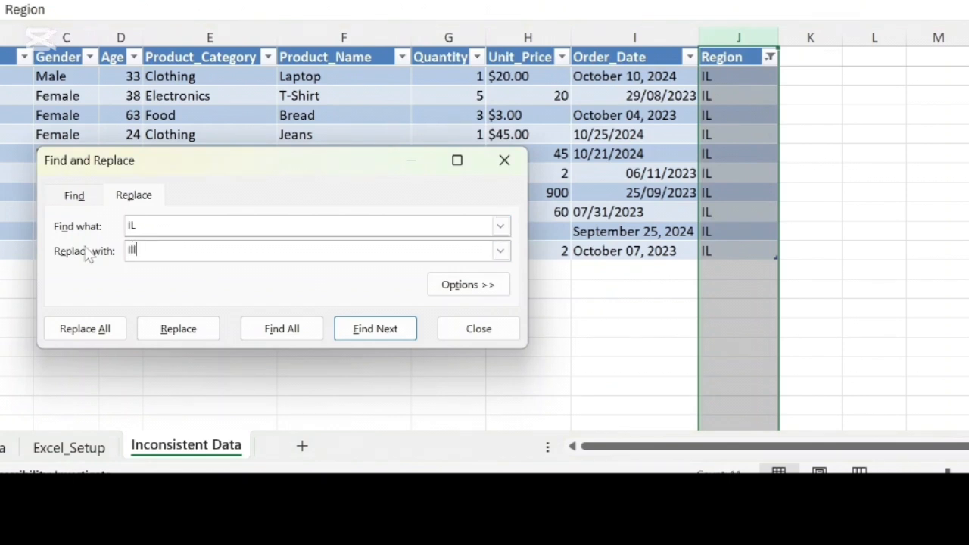
{"action": "type", "text": "llinois"}
{"action": "left_click", "coordinate": [104, 328]}
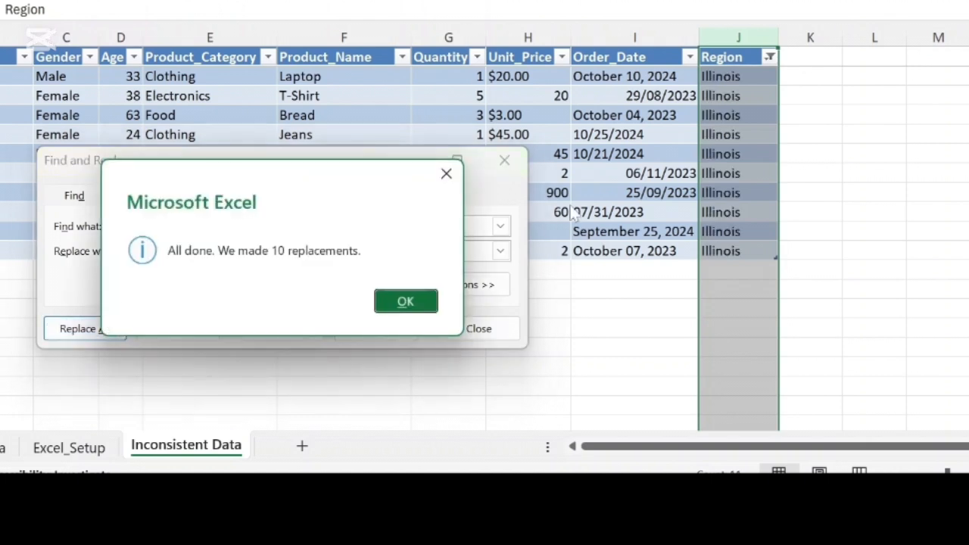
{"action": "key", "text": "Return"}
Step: Filter the Region column to the rows with the value NV and replace every NV with Nevada
{"action": "left_click", "coordinate": [769, 57]}
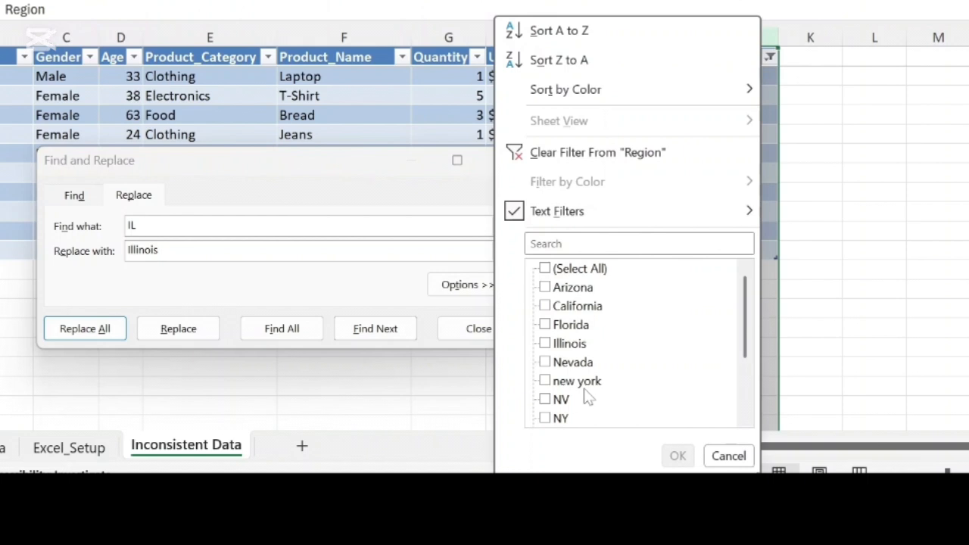
{"action": "left_click", "coordinate": [546, 400]}
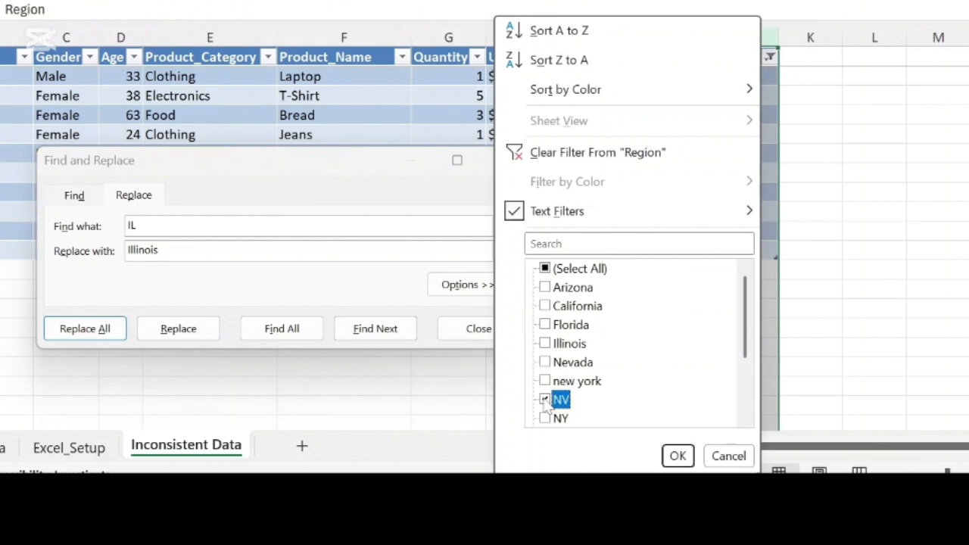
{"action": "left_click", "coordinate": [678, 456]}
{"action": "left_click", "coordinate": [157, 226]}
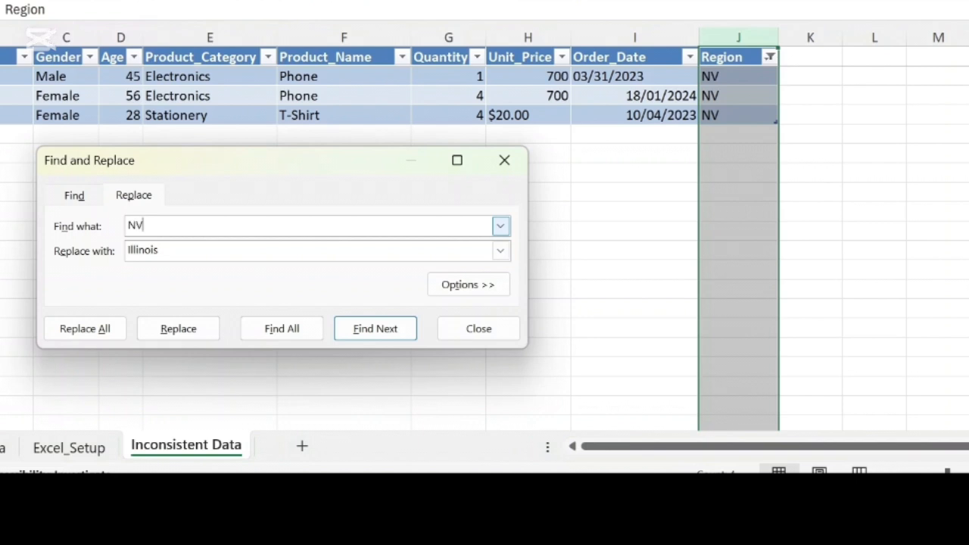
{"action": "key", "text": "Tab"}
{"action": "type", "text": "N"}
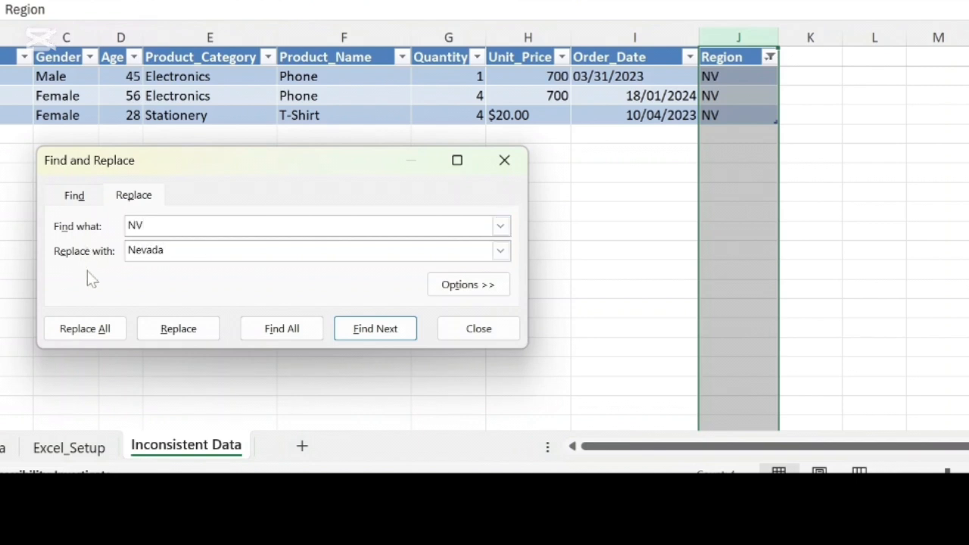
{"action": "left_click", "coordinate": [86, 329]}
{"action": "key", "text": "Return"}
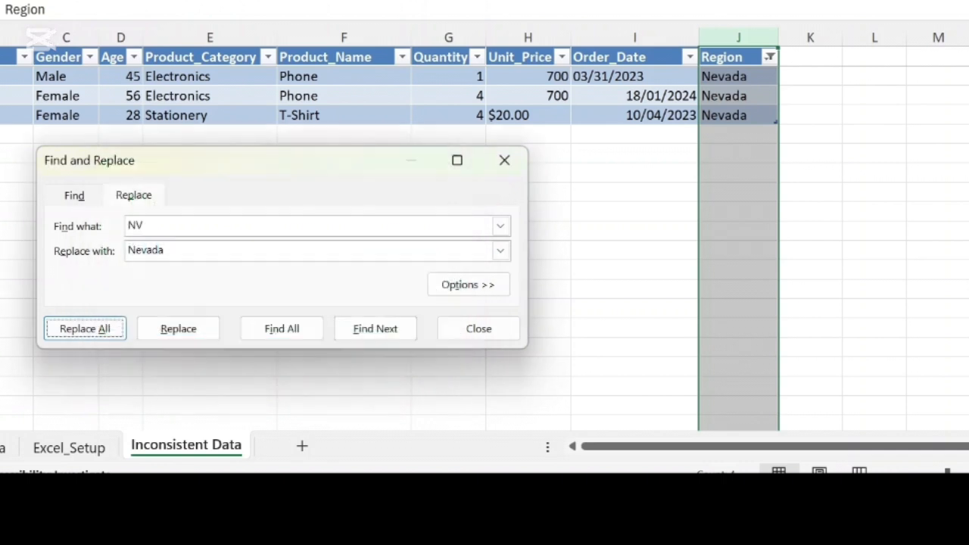
Step: Filter the Region column to the rows with the value NY and replace every NY with New York
{"action": "left_click", "coordinate": [772, 61]}
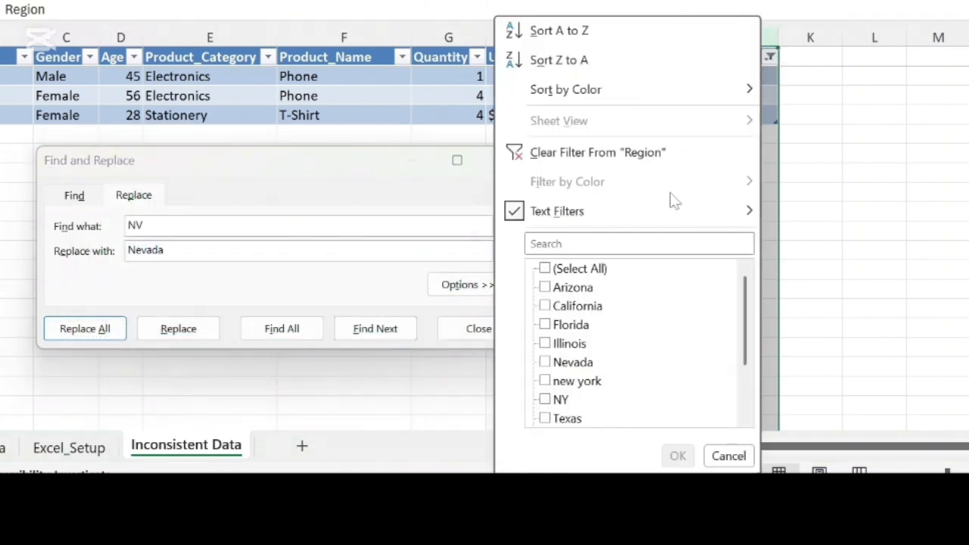
{"action": "left_click", "coordinate": [545, 400]}
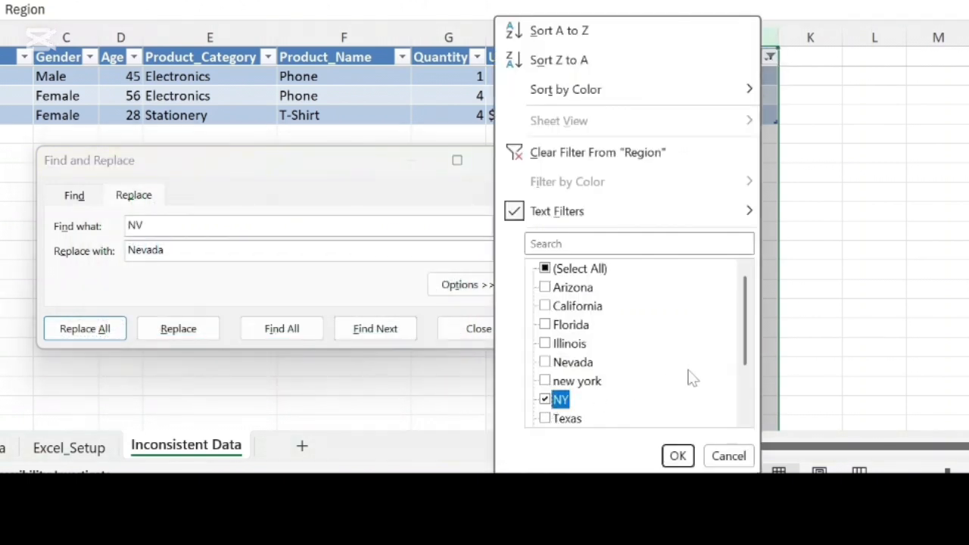
{"action": "left_click", "coordinate": [678, 456]}
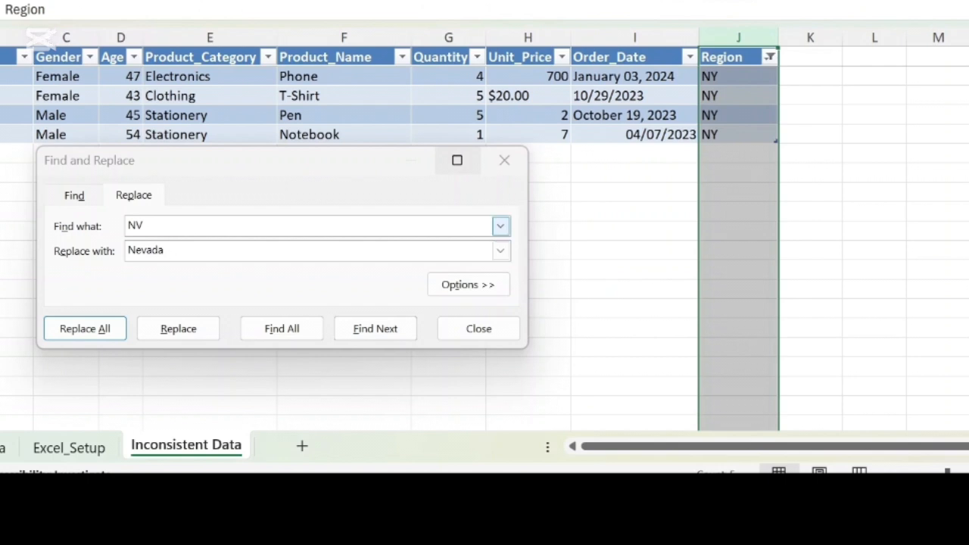
{"action": "left_click", "coordinate": [172, 226]}
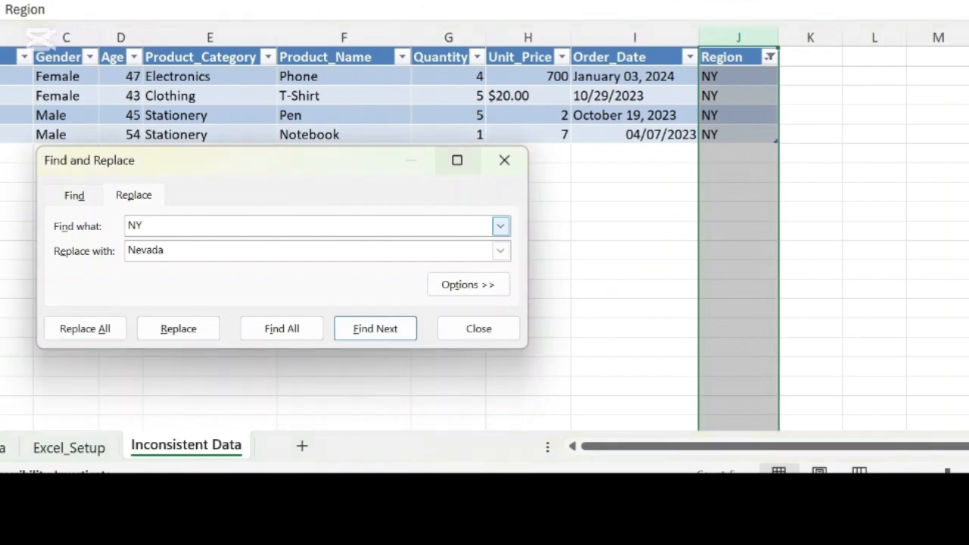
{"action": "left_click", "coordinate": [174, 249]}
{"action": "left_click_drag", "start_coordinate": [164, 250], "coordinate": [141, 251]}
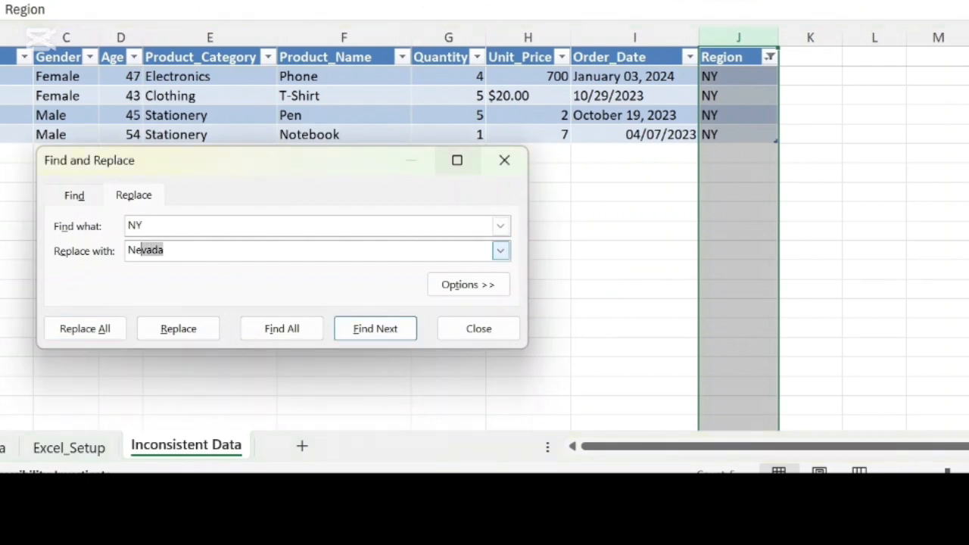
{"action": "type", "text": "w York"}
{"action": "left_click", "coordinate": [106, 329]}
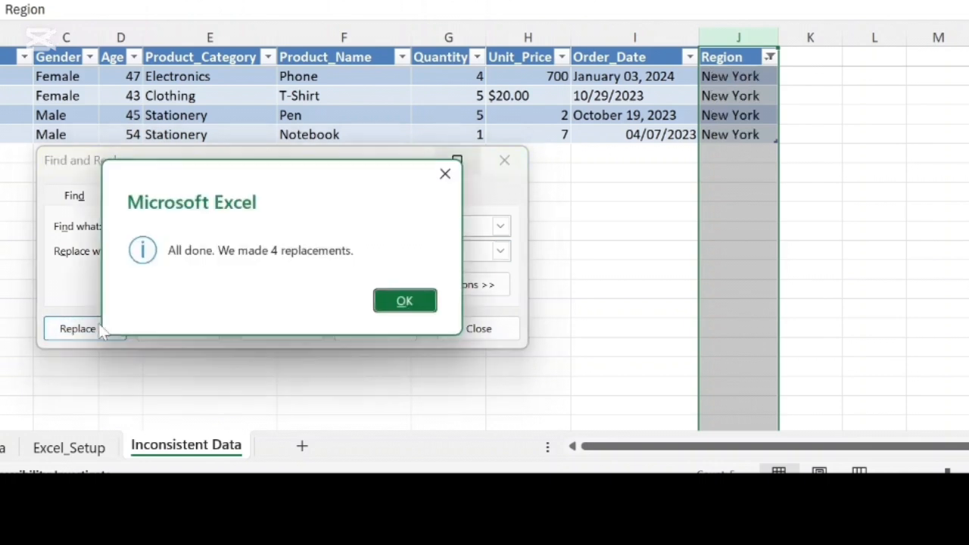
{"action": "left_click", "coordinate": [416, 304]}
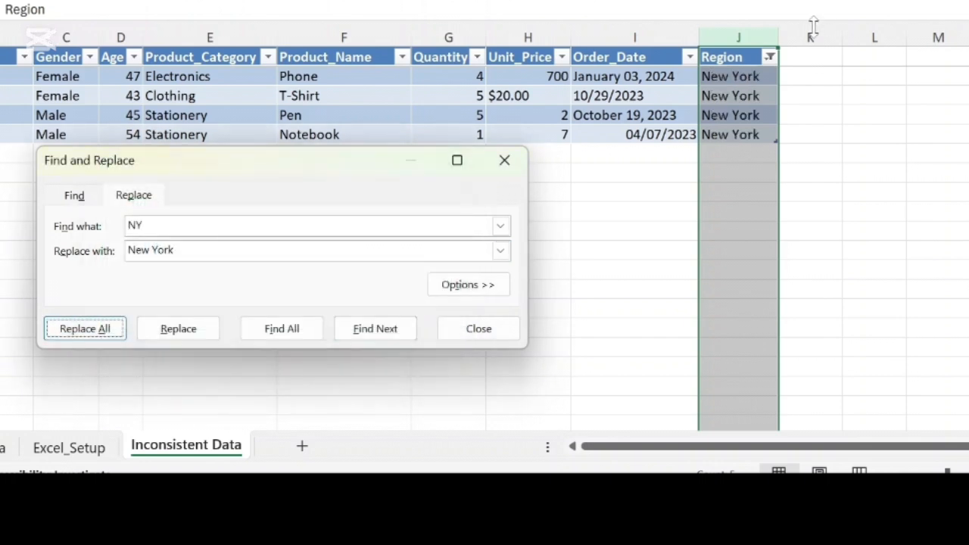
Step: Filter the Region column to the rows with the value TX and replace every TX with Texas
{"action": "left_click", "coordinate": [769, 58]}
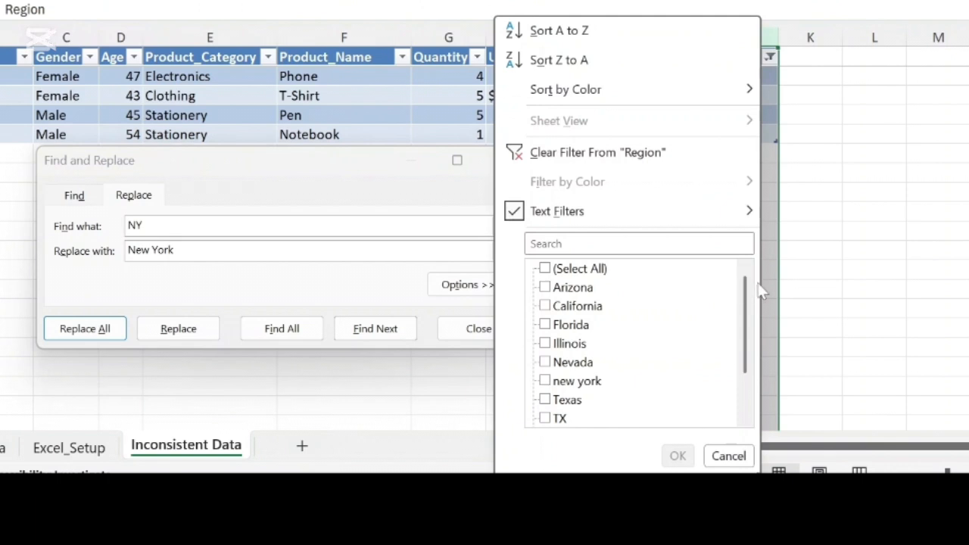
{"action": "left_click_drag", "start_coordinate": [742, 295], "coordinate": [743, 334]}
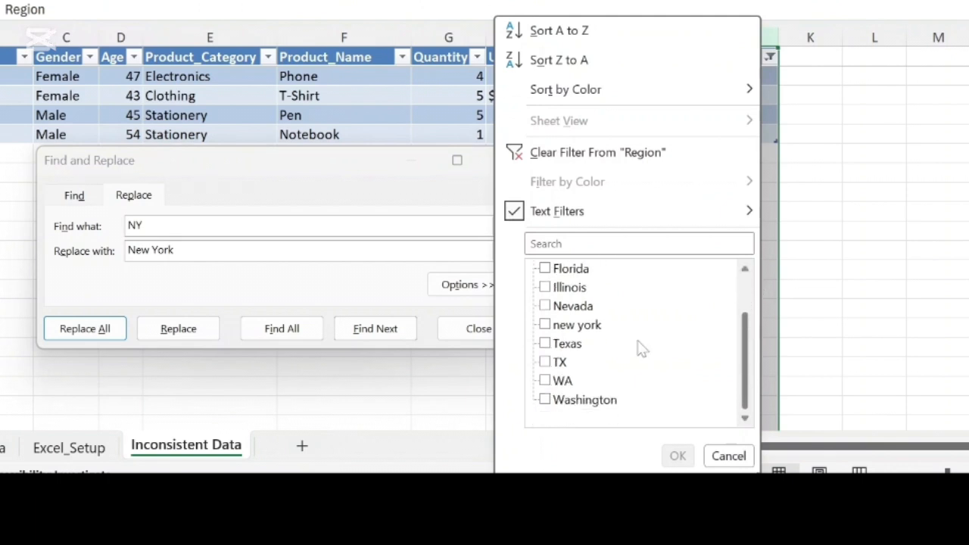
{"action": "left_click", "coordinate": [545, 362]}
{"action": "left_click", "coordinate": [677, 456]}
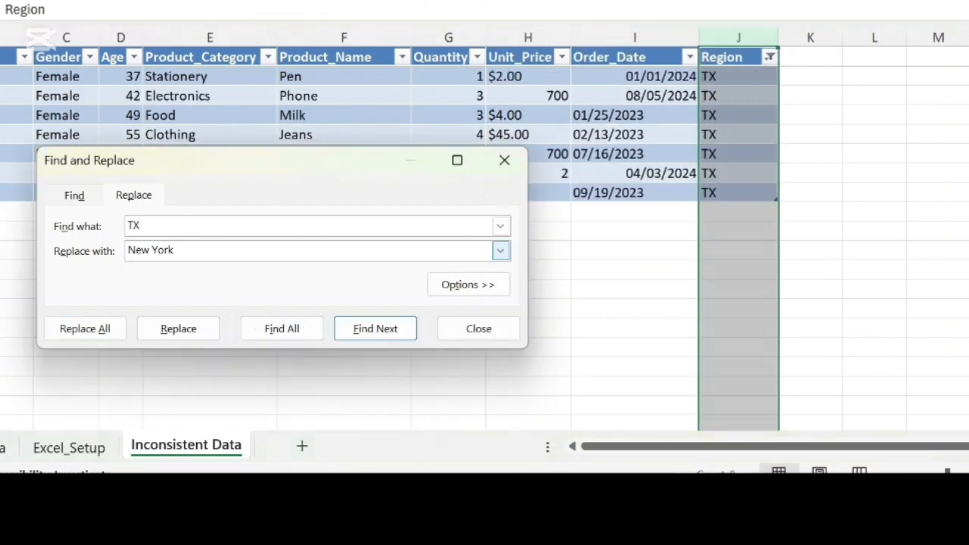
{"action": "key", "text": "Tab"}
{"action": "type", "text": "Te"}
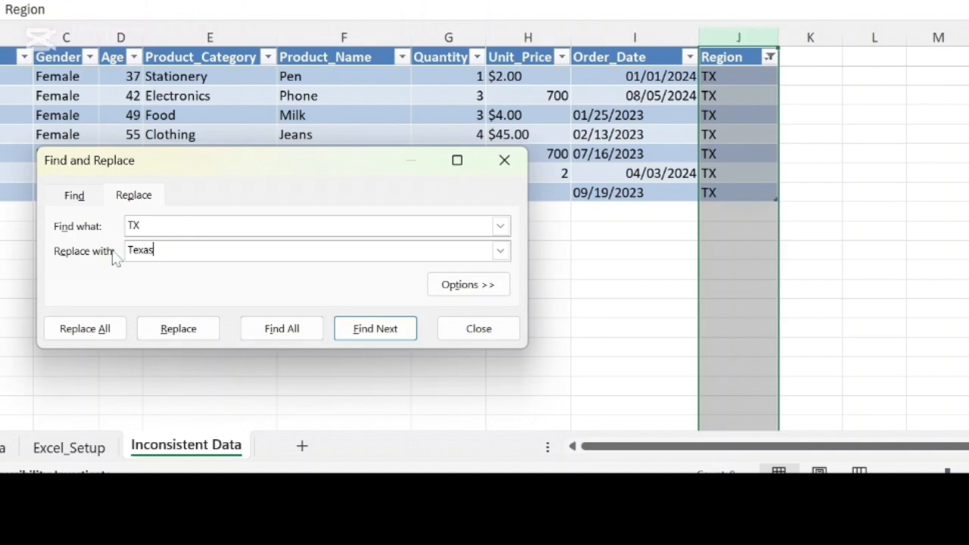
{"action": "left_click", "coordinate": [63, 330]}
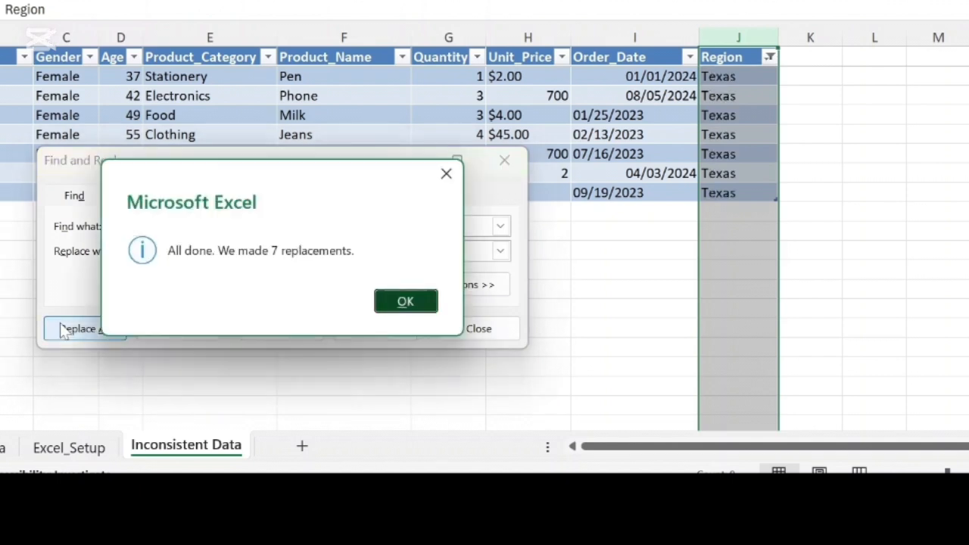
{"action": "left_click", "coordinate": [405, 302]}
Step: Filter the Region column to the rows with the value WA and replace every WA with Washington
{"action": "left_click", "coordinate": [769, 59]}
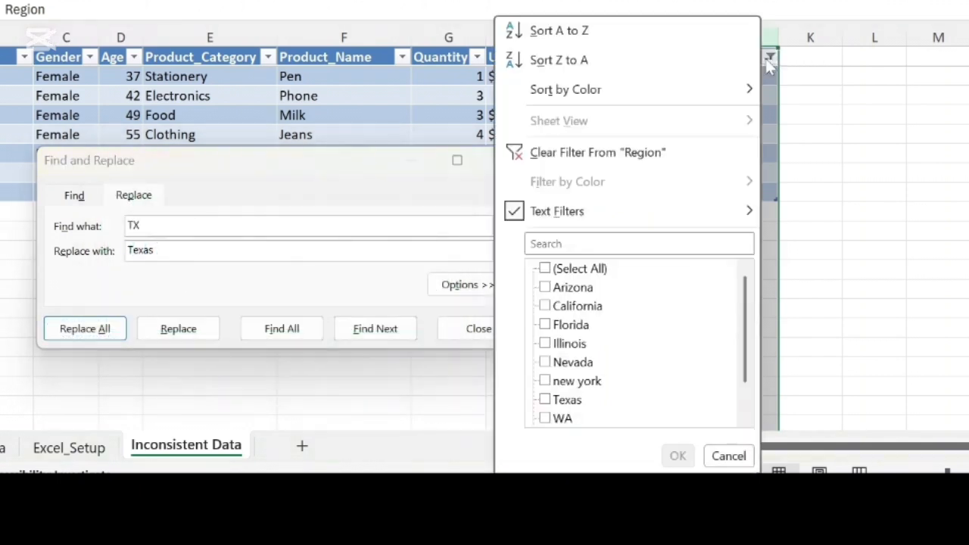
{"action": "scroll", "coordinate": [573, 340], "scroll_direction": "down", "scroll_amount": 1}
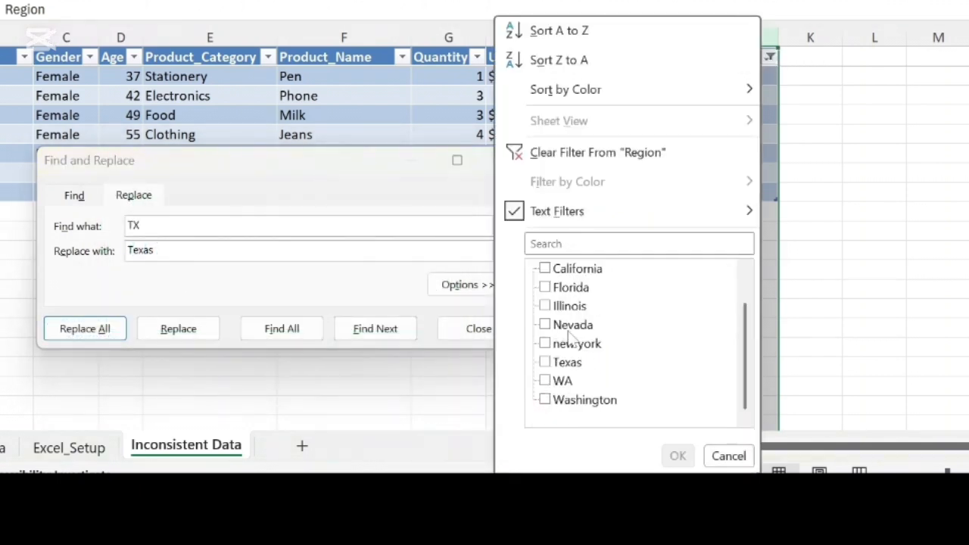
{"action": "left_click", "coordinate": [545, 381]}
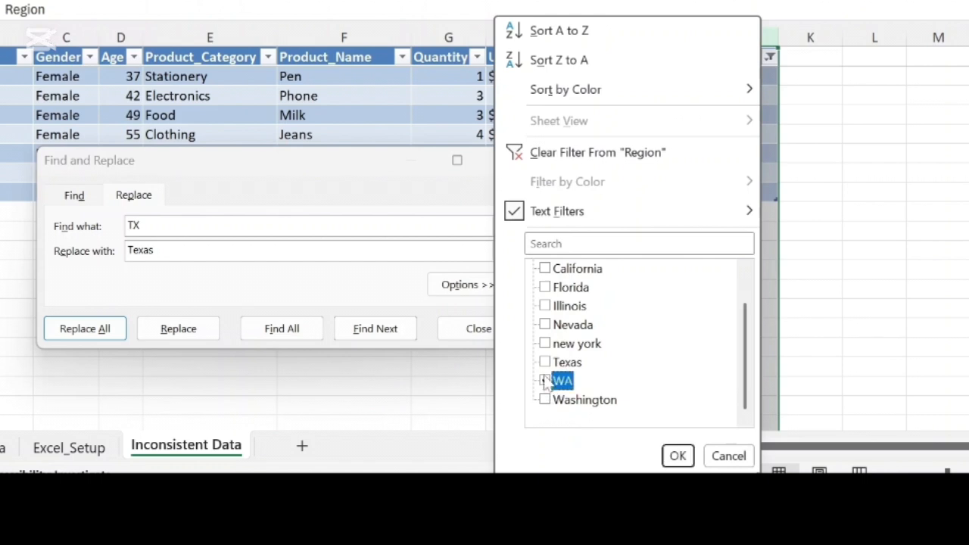
{"action": "left_click", "coordinate": [683, 459]}
{"action": "left_click_drag", "start_coordinate": [154, 225], "coordinate": [101, 221]}
{"action": "type", "text": "WA"}
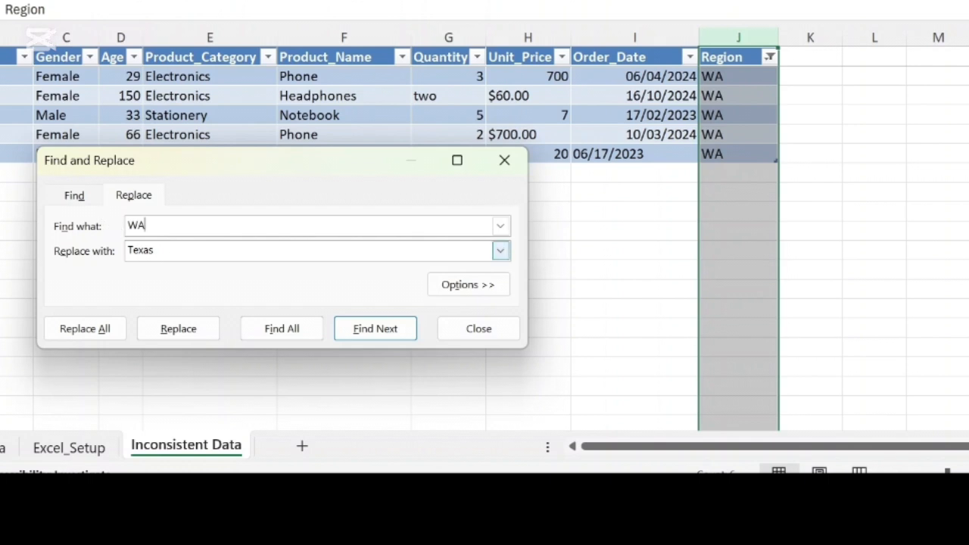
{"action": "key", "text": "Tab"}
{"action": "type", "text": "Wash"}
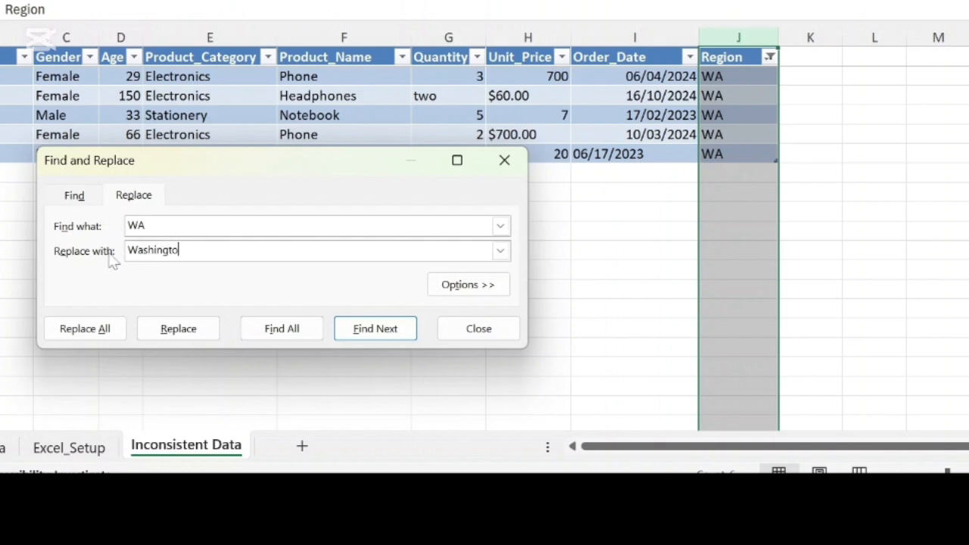
{"action": "left_click", "coordinate": [115, 335]}
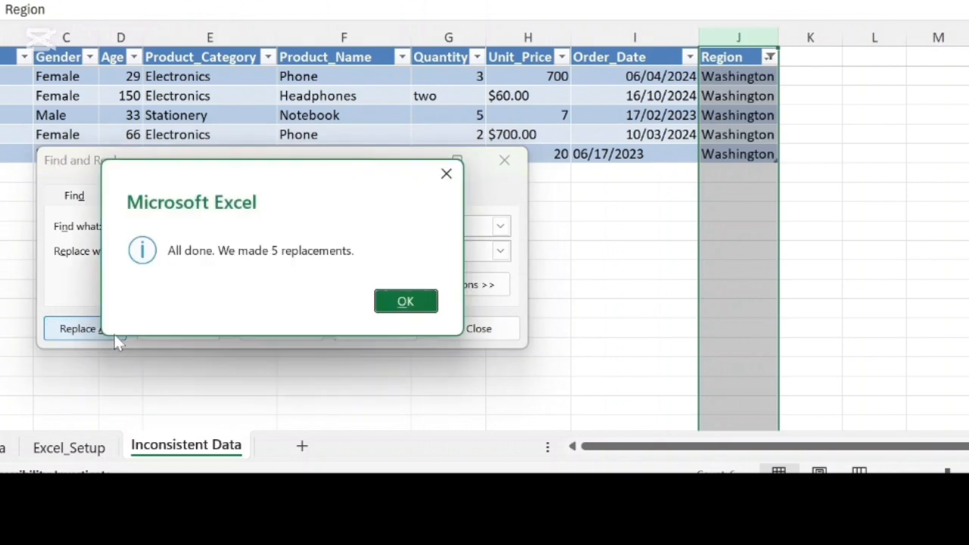
{"action": "left_click", "coordinate": [401, 300]}
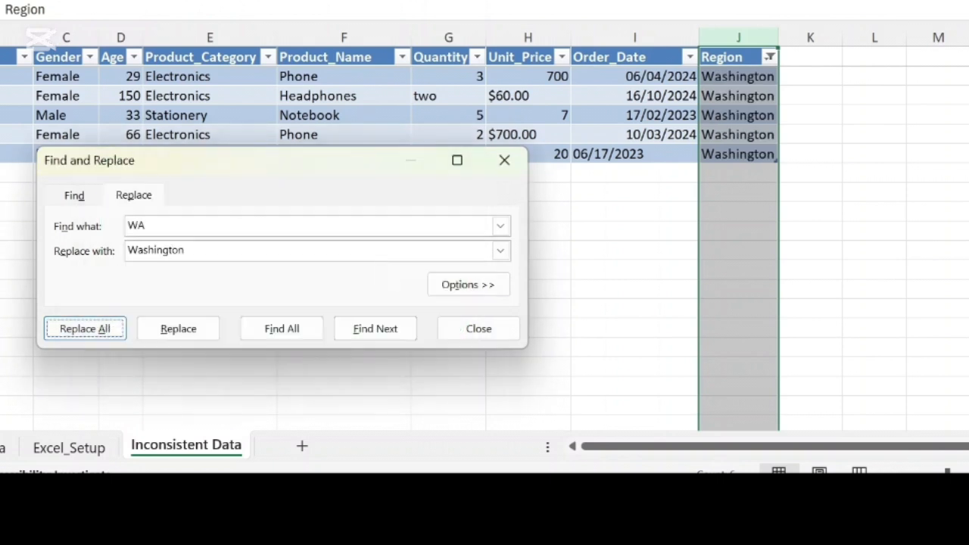
Step: Show all rows of the Region column again and close Find and Replace
{"action": "left_click", "coordinate": [769, 56]}
{"action": "left_click_drag", "start_coordinate": [746, 289], "coordinate": [738, 260]}
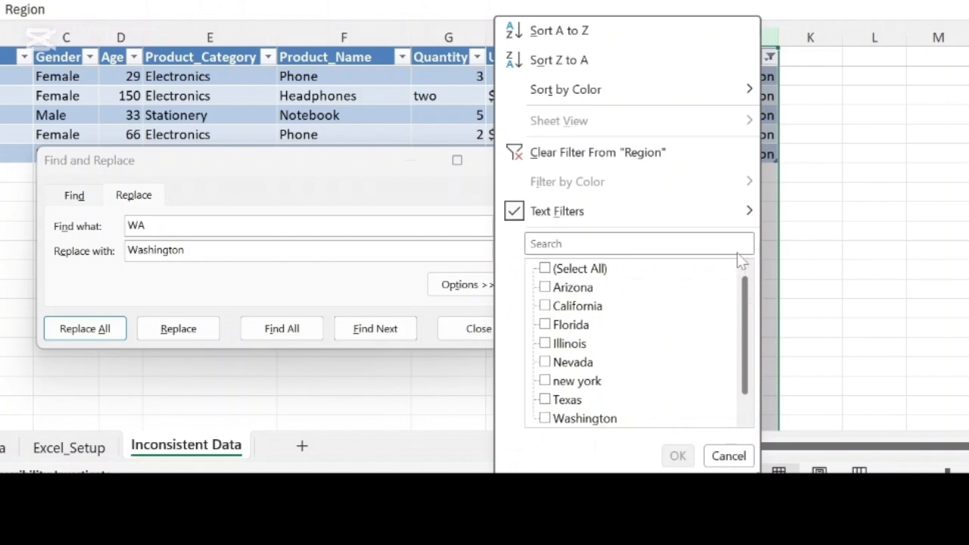
{"action": "left_click", "coordinate": [545, 270]}
{"action": "left_click", "coordinate": [677, 456]}
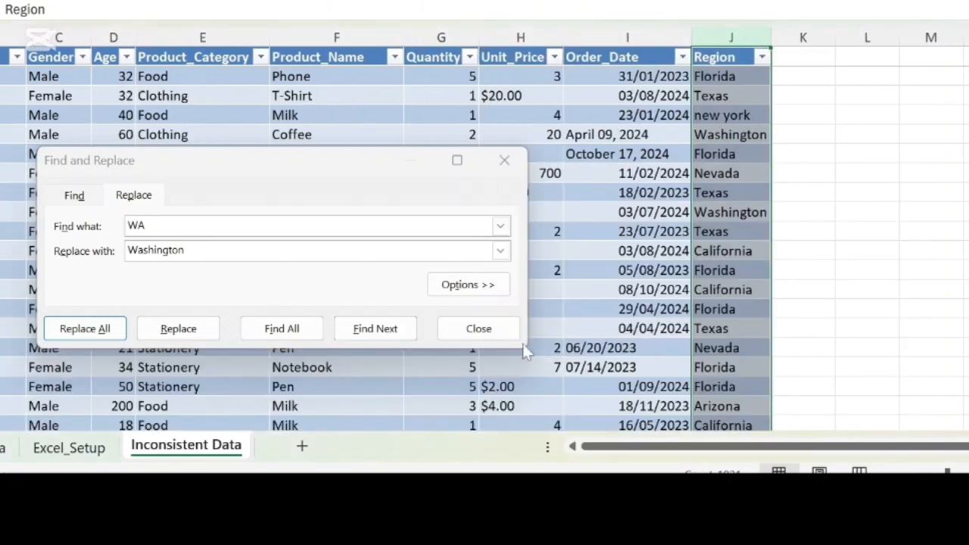
{"action": "left_click", "coordinate": [478, 328]}
Step: Add a Region1 column in column K and fill it with the formula =PROPER(TRIM(CLEAN(J2)))
{"action": "left_click", "coordinate": [718, 85]}
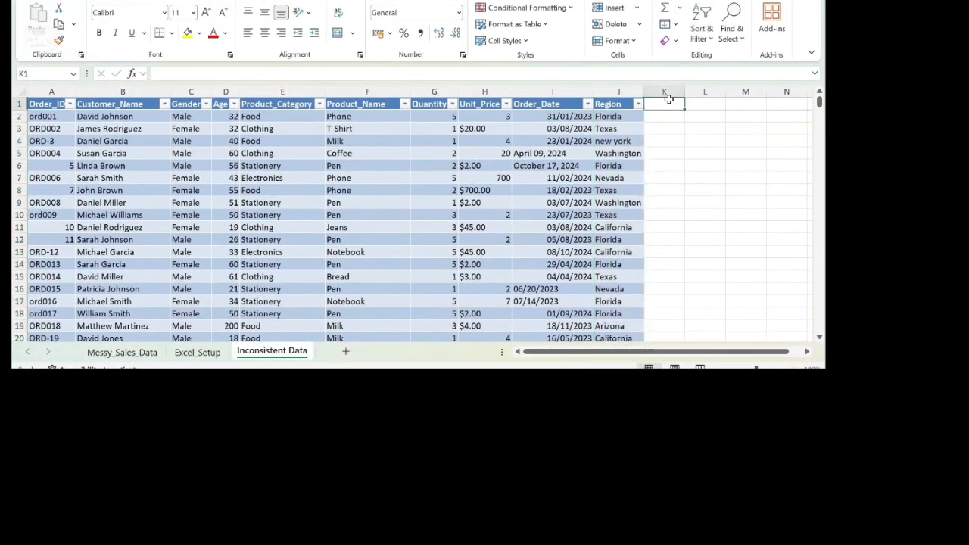
{"action": "type", "text": "Region1"}
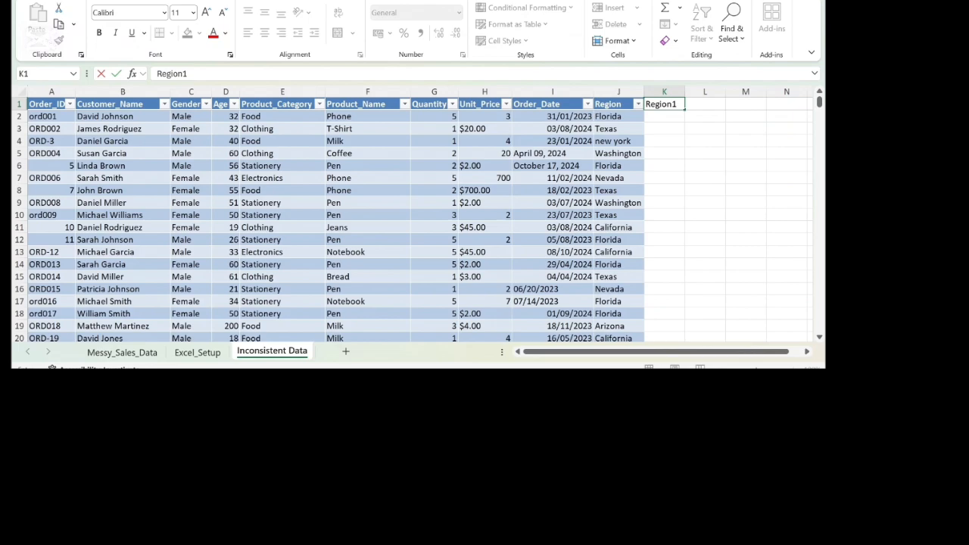
{"action": "left_click", "coordinate": [670, 117]}
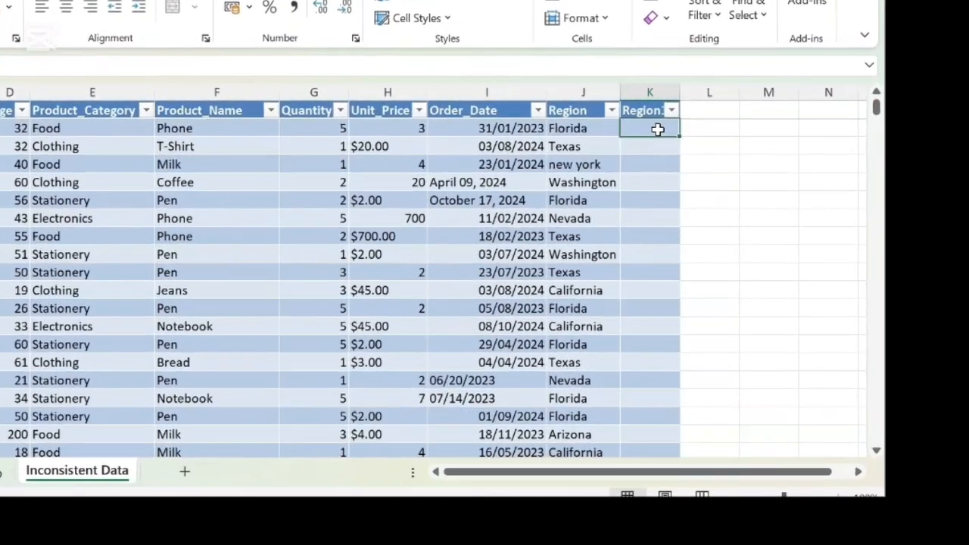
{"action": "type", "text": "=p"}
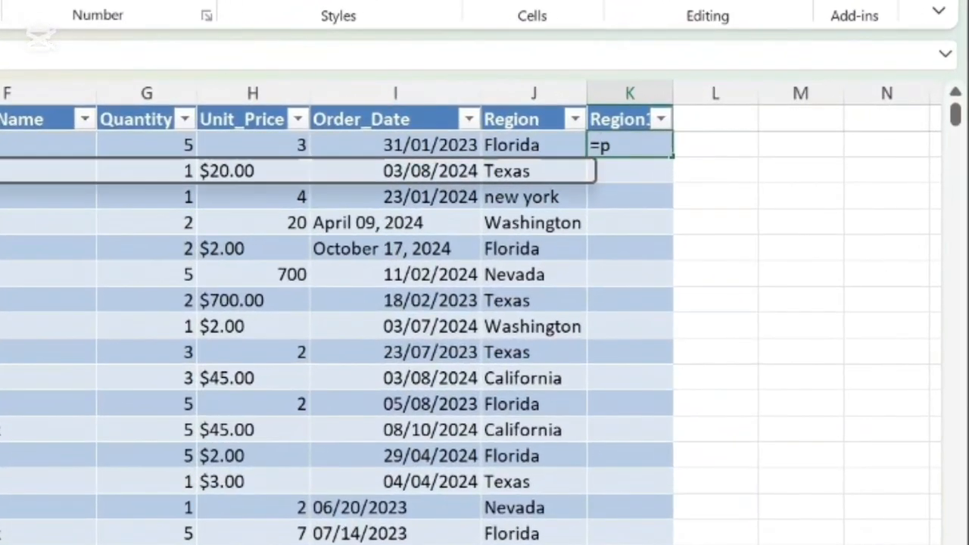
{"action": "type", "text": "roper("}
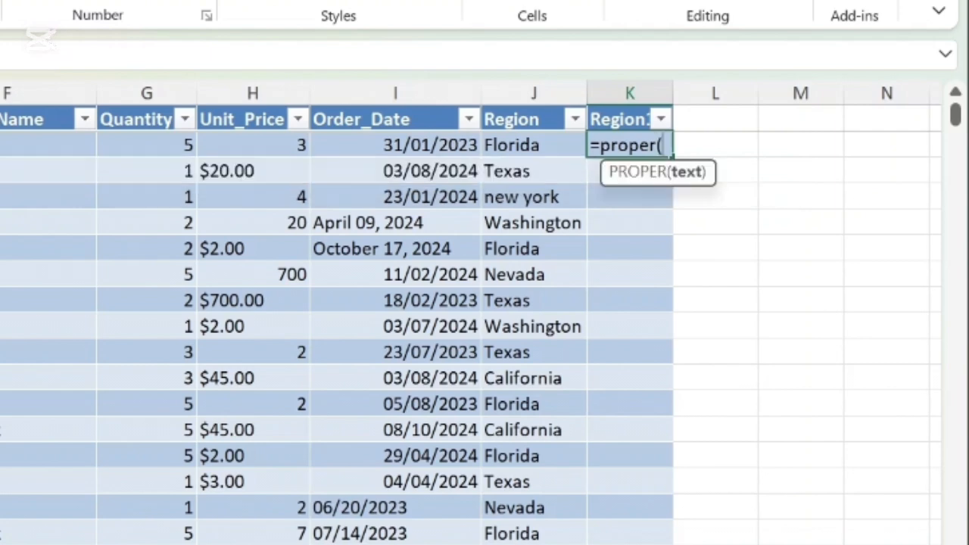
{"action": "type", "text": "Trim("}
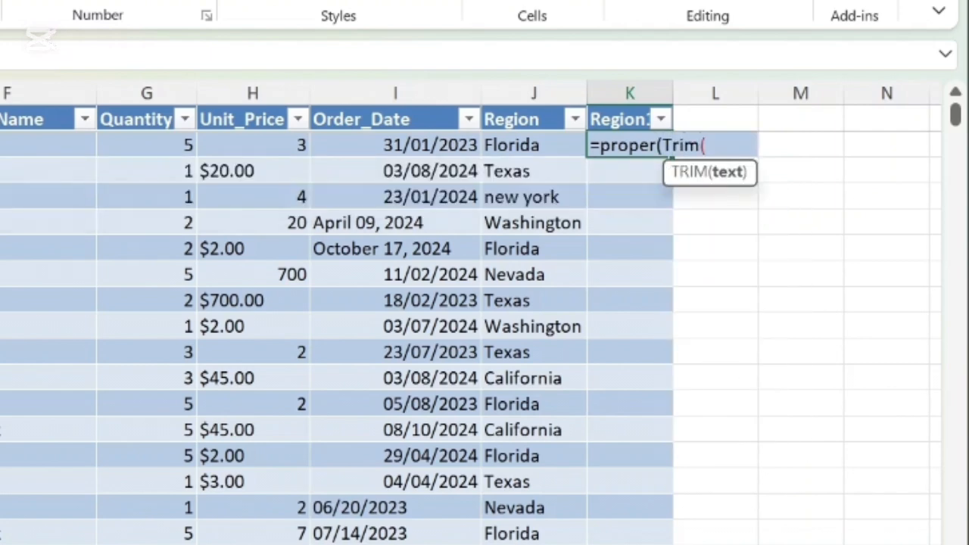
{"action": "type", "text": "clean"}
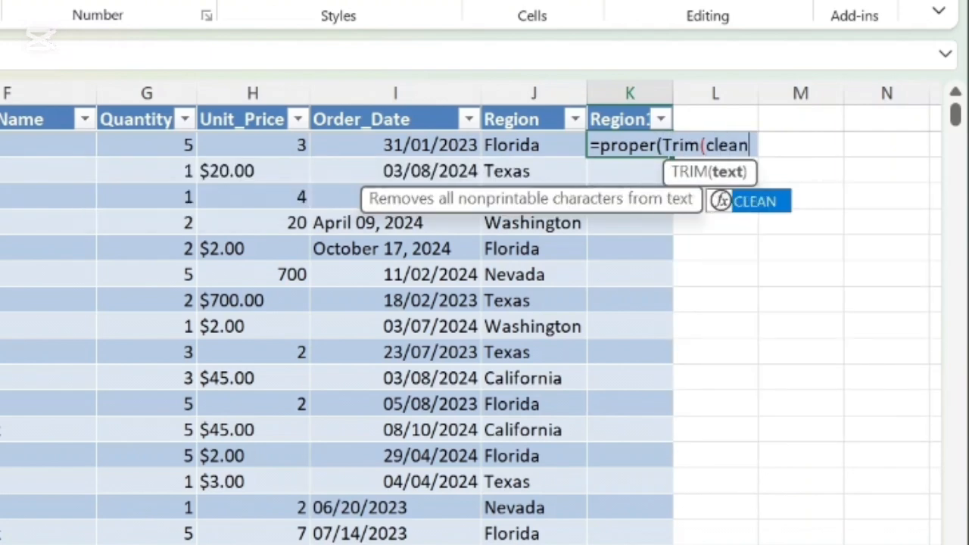
{"action": "type", "text": "(j"}
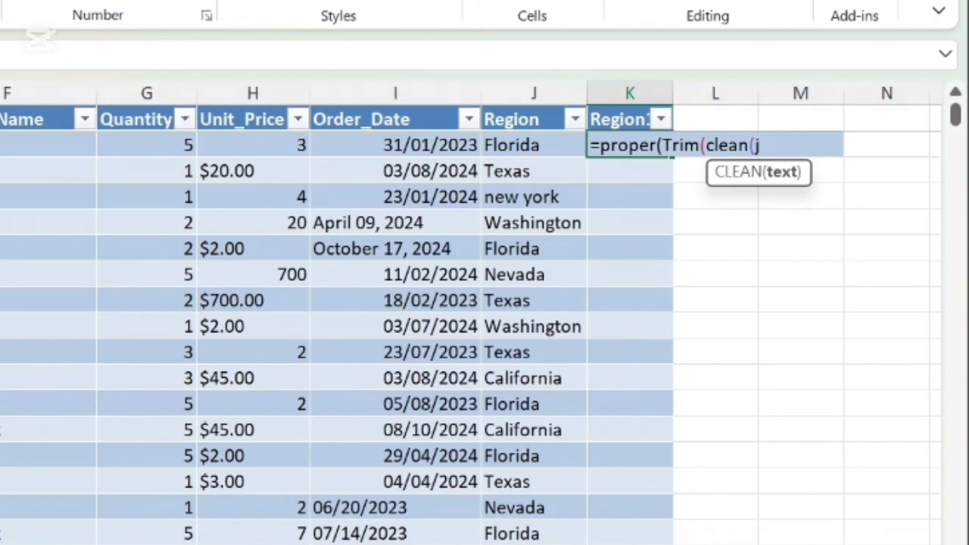
{"action": "type", "text": "2)))"}
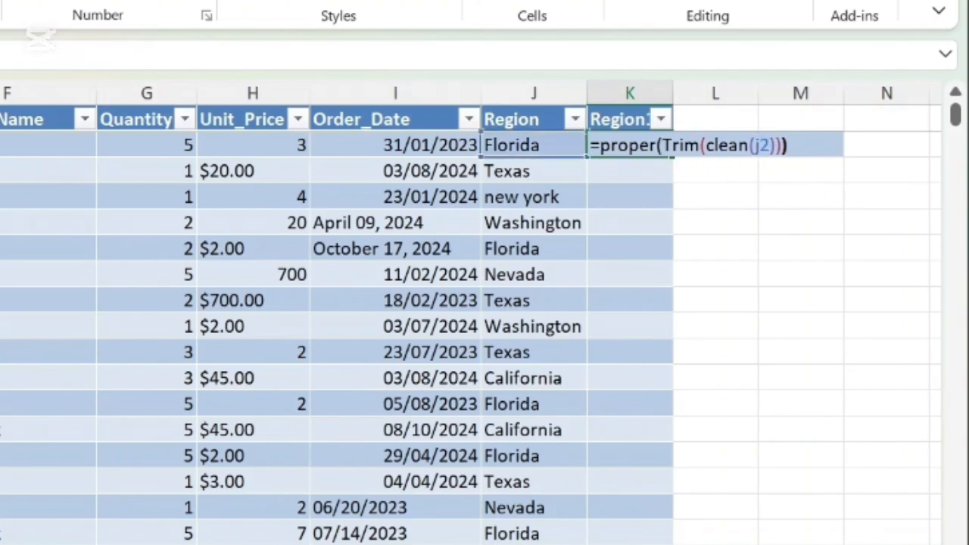
{"action": "key", "text": "Return"}
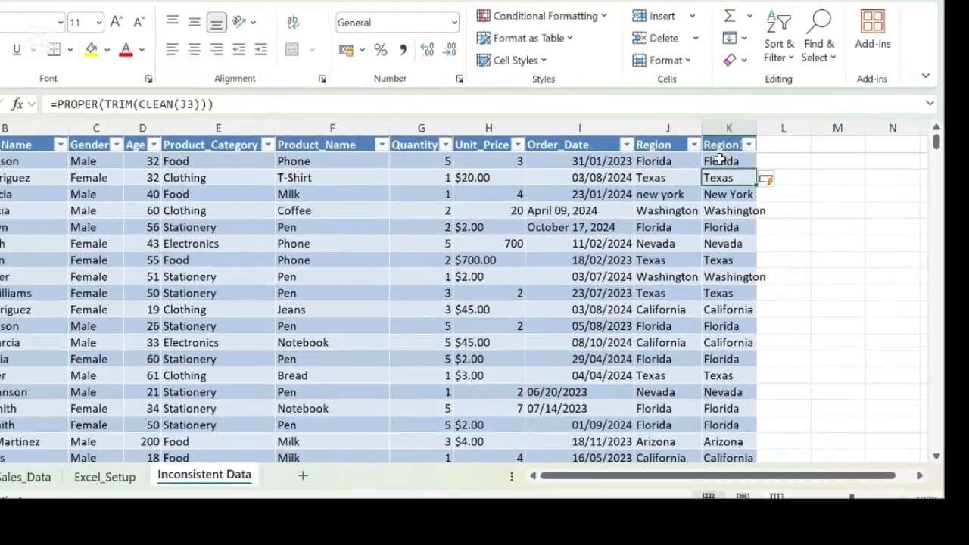
Step: Convert all the formulas in the Region1 column to plain values
{"action": "left_click", "coordinate": [721, 161]}
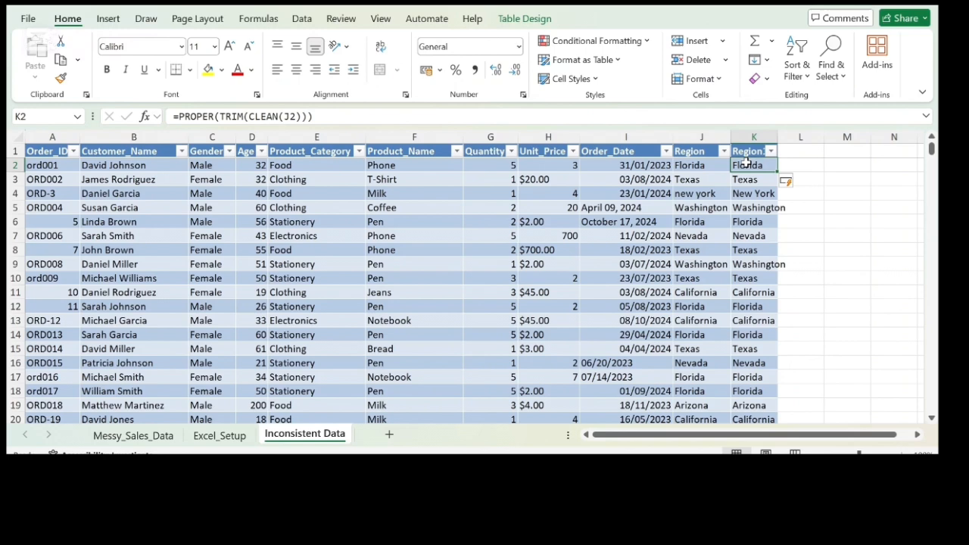
{"action": "key", "text": "ctrl+shift+Down"}
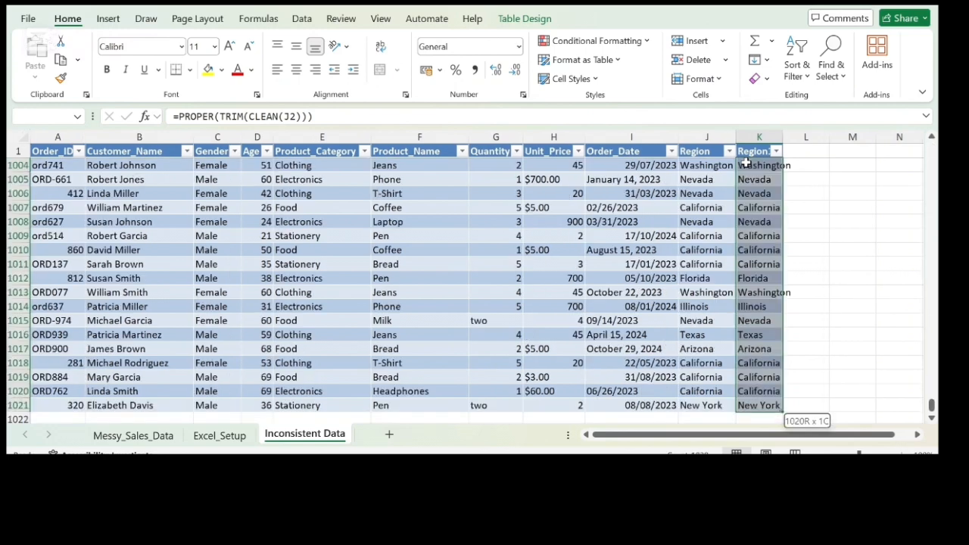
{"action": "key", "text": "ctrl+c"}
{"action": "right_click", "coordinate": [747, 168]}
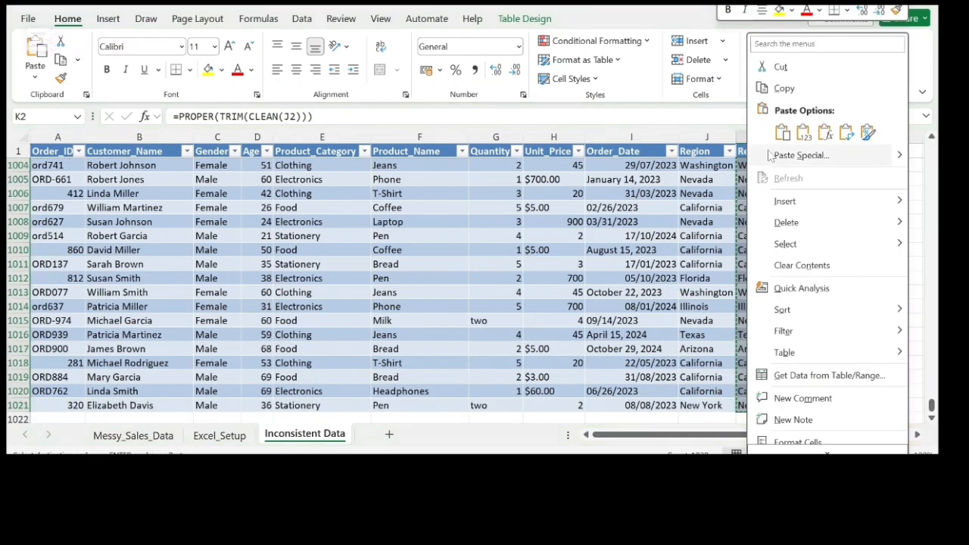
{"action": "left_click", "coordinate": [802, 133]}
Step: Delete the original Region column J from the table
{"action": "left_click", "coordinate": [718, 138]}
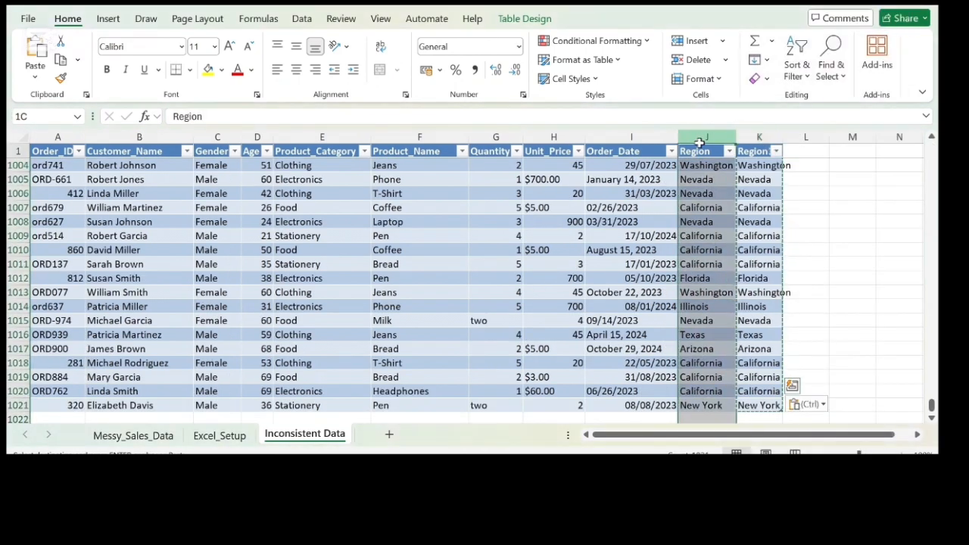
{"action": "right_click", "coordinate": [704, 144]}
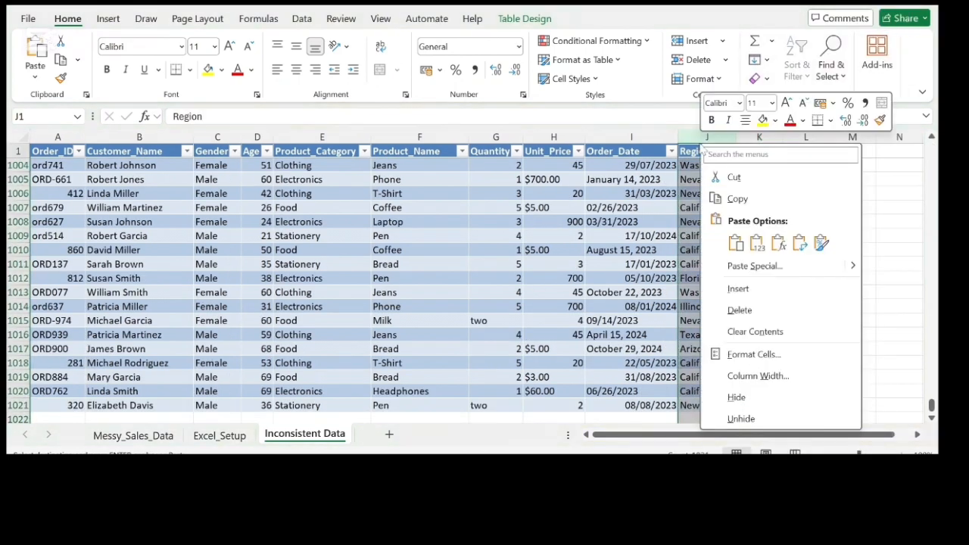
{"action": "left_click", "coordinate": [749, 311]}
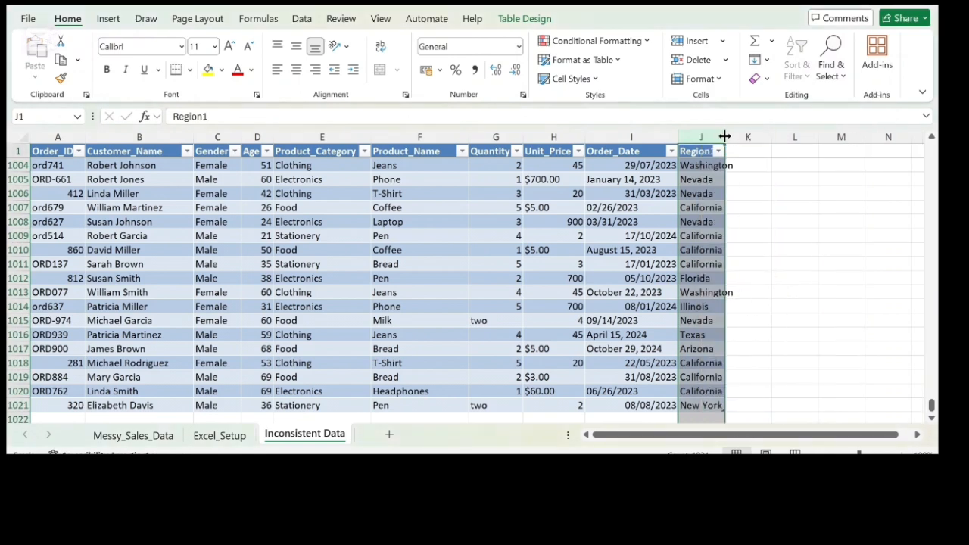
Step: Widen the Region1 column to fit its longest state name and rename its header as Region
{"action": "left_click_drag", "start_coordinate": [725, 136], "coordinate": [736, 136]}
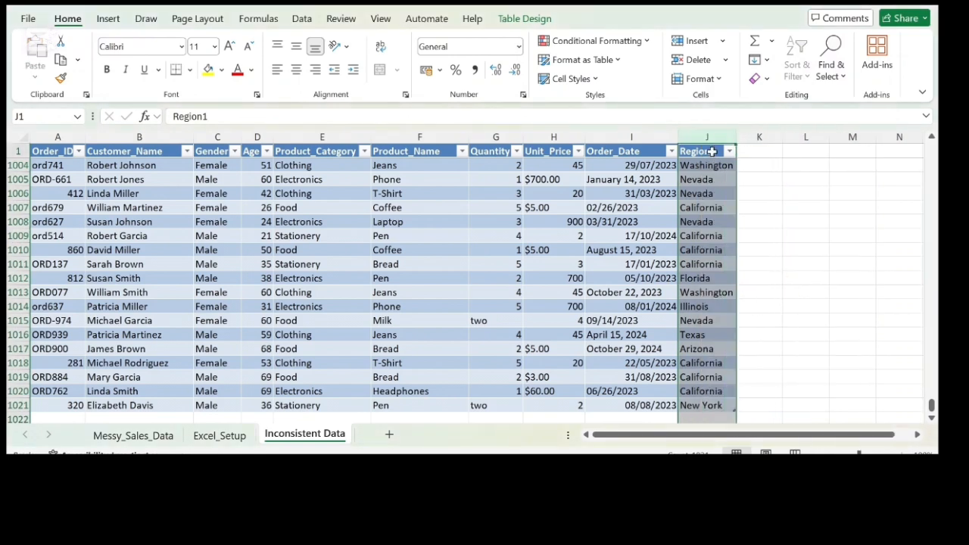
{"action": "double_click", "coordinate": [712, 151]}
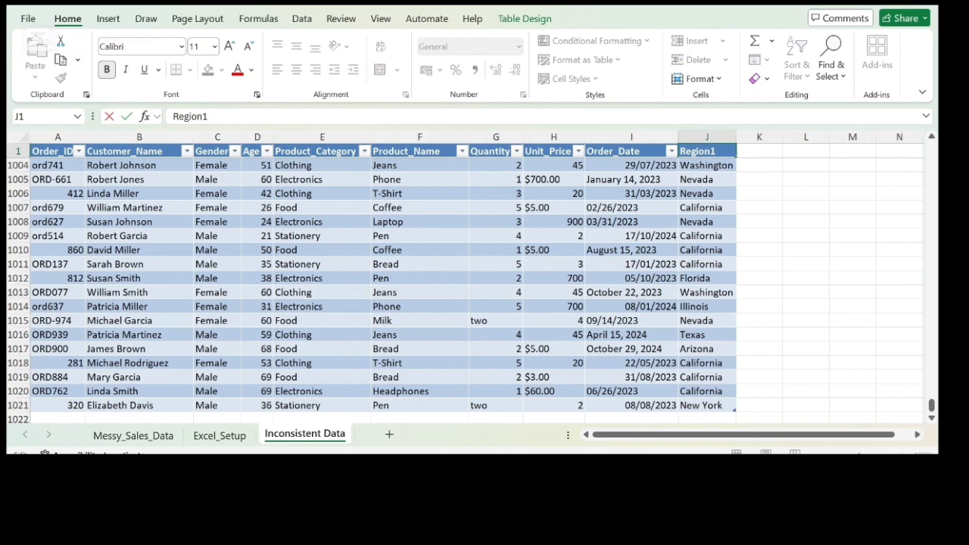
{"action": "key", "text": "BackSpace"}
{"action": "key", "text": "BackSpace"}
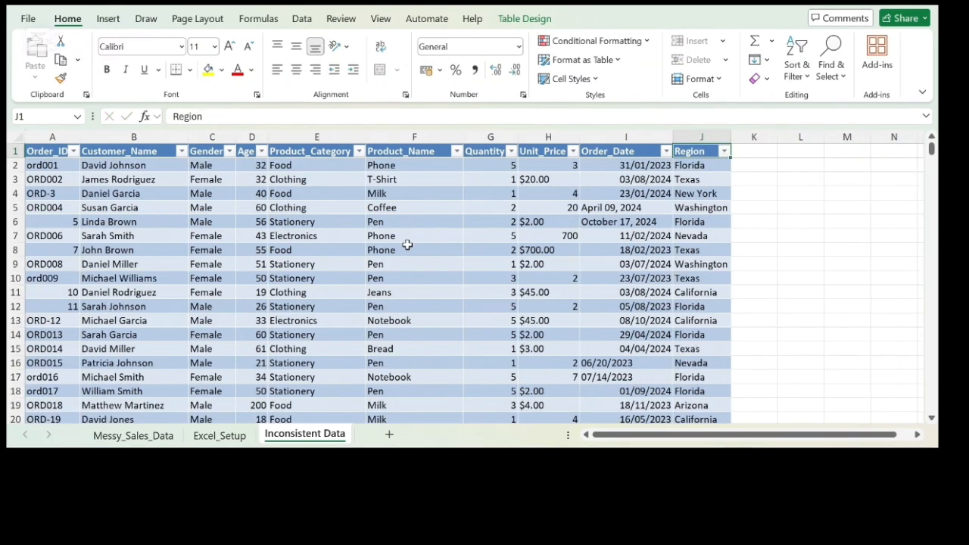
Step: Check the distinct filter values of the Product_Category, Product_Name and Region columns for remaining inconsistencies
{"action": "left_click", "coordinate": [360, 151]}
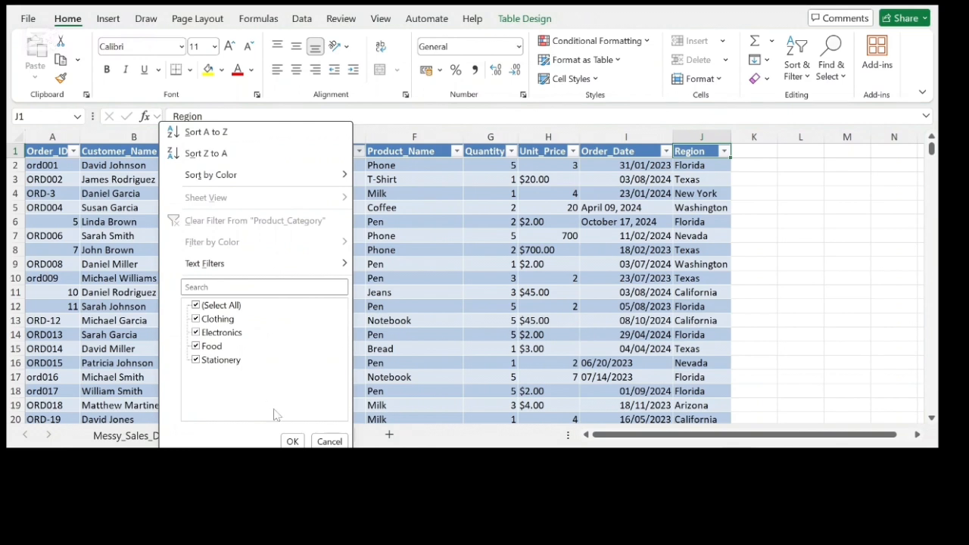
{"action": "left_click", "coordinate": [289, 441]}
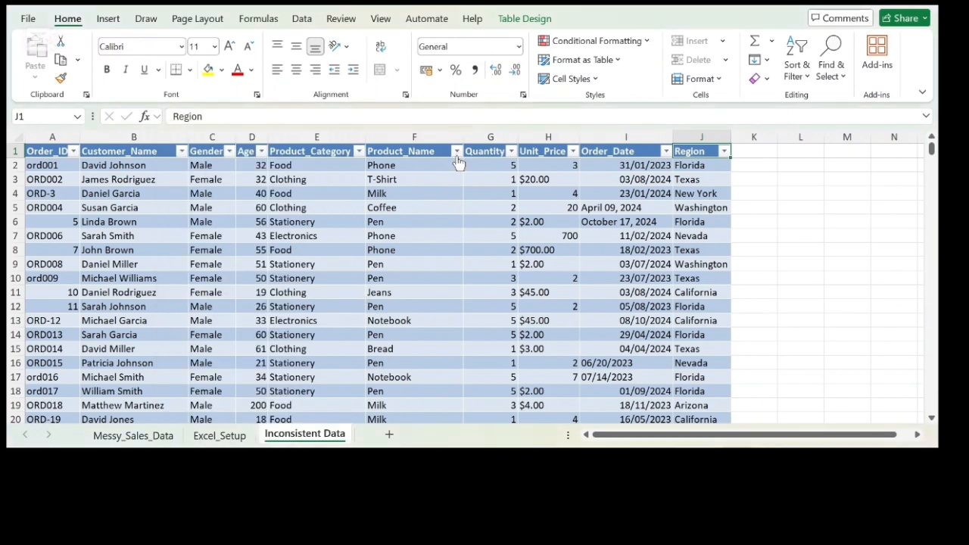
{"action": "left_click", "coordinate": [456, 152]}
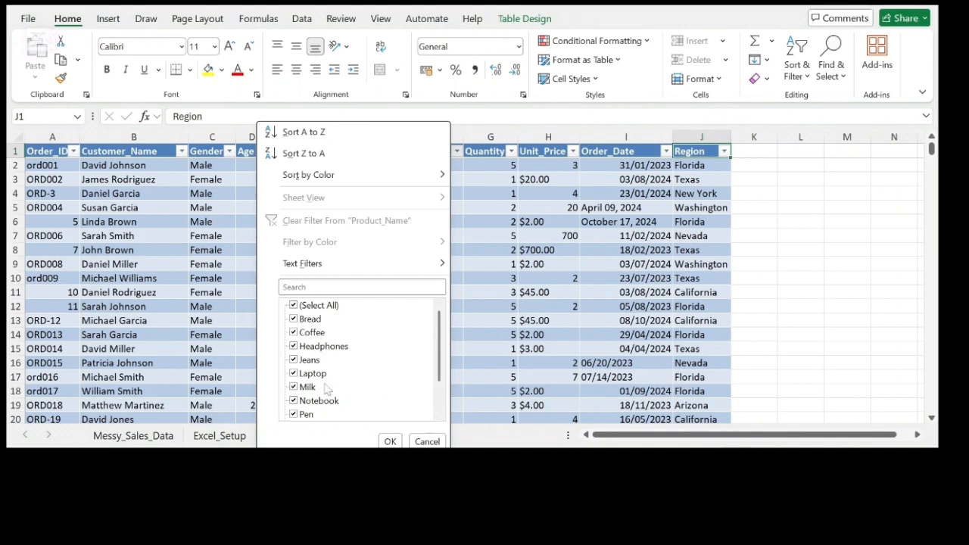
{"action": "left_click", "coordinate": [390, 441]}
{"action": "left_click", "coordinate": [725, 151]}
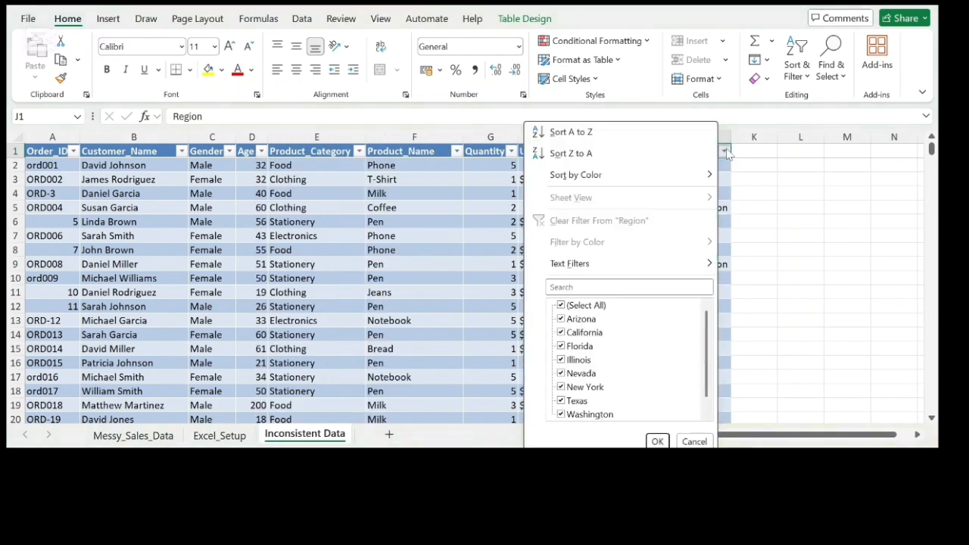
{"action": "scroll", "coordinate": [642, 344], "scroll_direction": "down", "scroll_amount": 1}
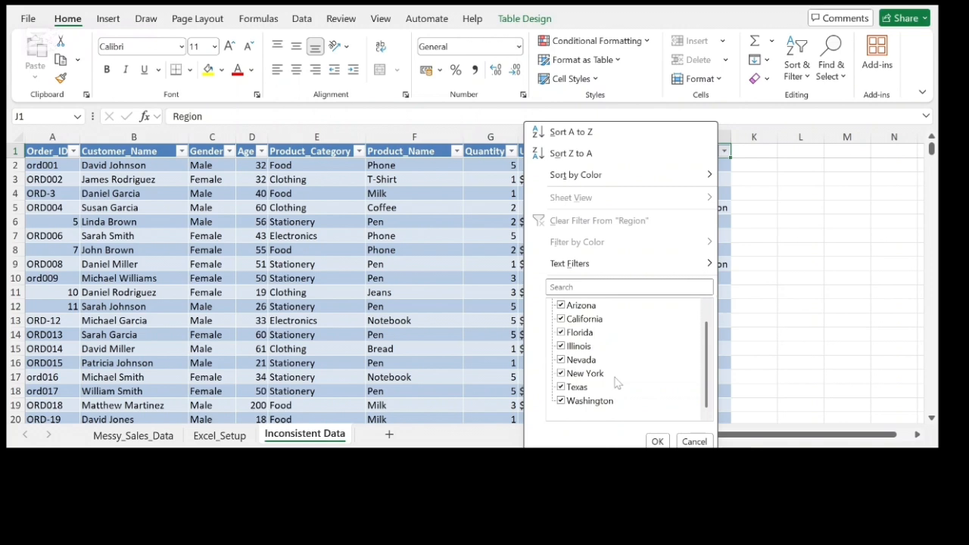
{"action": "scroll", "coordinate": [601, 373], "scroll_direction": "up", "scroll_amount": 1}
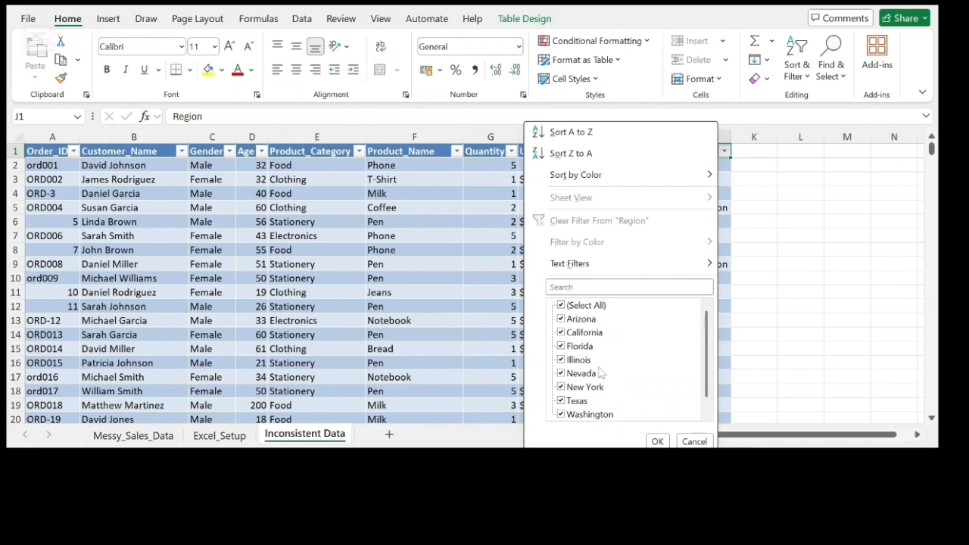
{"action": "left_click", "coordinate": [657, 442]}
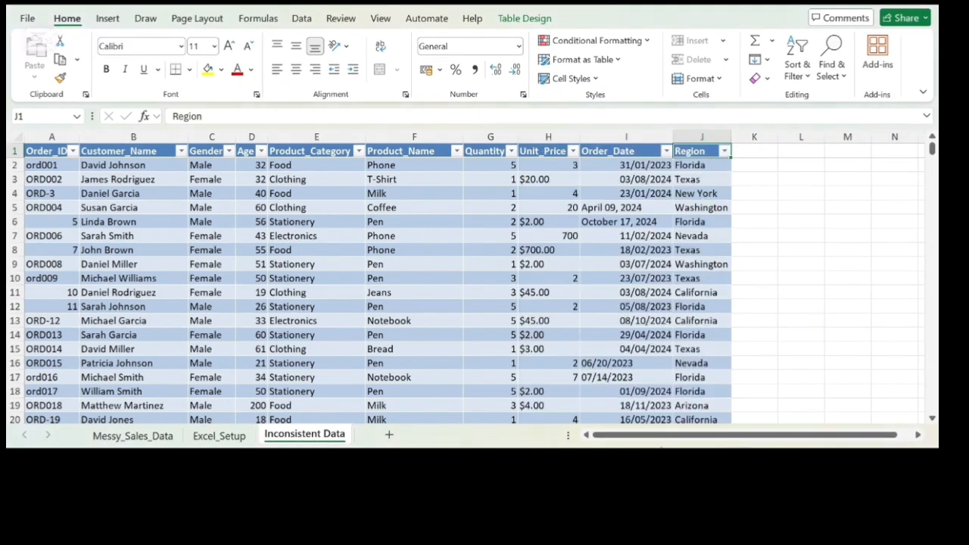